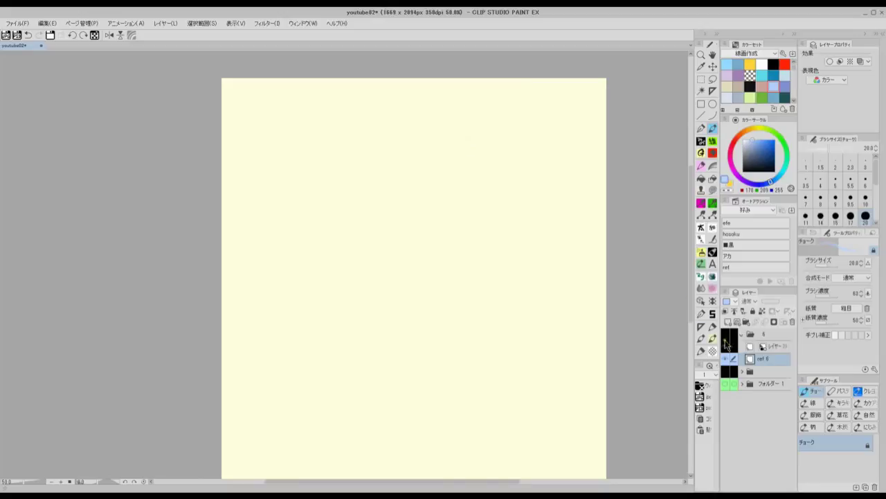
- Sketch the head on the ref 6 layer as a light blue oval with a vertical centre line
key(ctrl+plus)
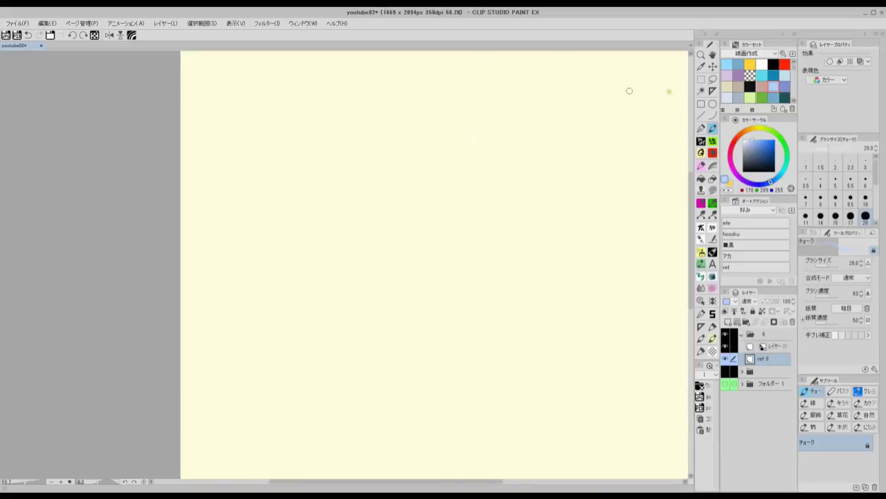
mouse_move(402, 280)
mouse_down()
mouse_move(364, 208)
mouse_move(465, 186)
mouse_move(383, 270)
mouse_move(448, 264)
mouse_up()
key(ctrl+minus)
drag(411, 188, 430, 288)
drag(384, 269, 438, 273)
drag(474, 203, 463, 159)
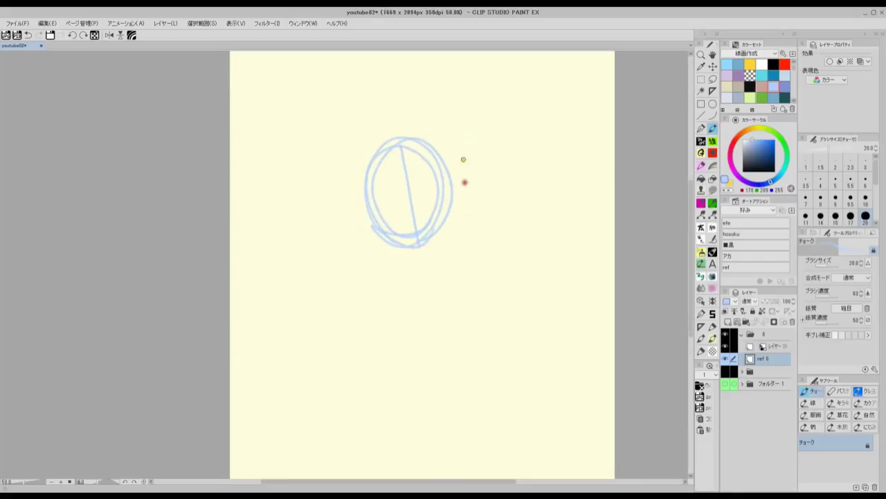
- Add the face guideline, jaw, neck and the shoulder and chest on the side away from the raised hand
mouse_move(400, 254)
mouse_down()
mouse_move(373, 276)
mouse_move(429, 256)
mouse_move(413, 280)
mouse_move(434, 243)
mouse_move(438, 250)
mouse_move(388, 226)
mouse_move(441, 158)
mouse_move(374, 184)
mouse_move(414, 232)
mouse_up()
drag(379, 207, 437, 200)
mouse_move(371, 201)
mouse_down()
mouse_move(428, 199)
mouse_move(423, 230)
mouse_up()
drag(401, 262, 400, 305)
mouse_move(390, 262)
mouse_down()
mouse_move(370, 295)
mouse_move(382, 328)
mouse_up()
drag(383, 328, 407, 319)
- Sketch a large outstretched hand beside the torso with an oval palm and five spread fingers
mouse_move(463, 262)
mouse_down()
mouse_move(453, 306)
mouse_move(464, 345)
mouse_up()
mouse_move(461, 283)
mouse_down()
mouse_move(467, 194)
mouse_move(480, 293)
mouse_move(538, 218)
mouse_move(528, 283)
mouse_move(542, 297)
mouse_move(546, 334)
mouse_move(468, 343)
mouse_move(549, 308)
mouse_up()
drag(483, 327, 516, 339)
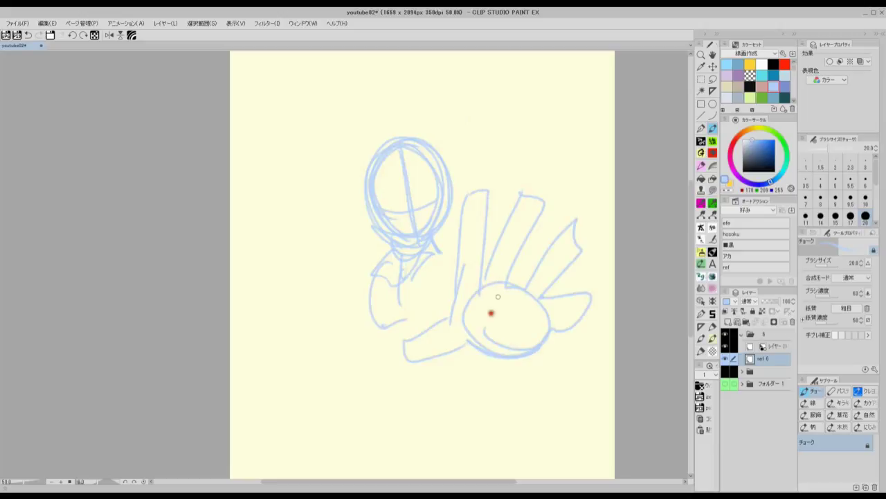
- Sketch the foreshortened arm behind the open hand, the torso outline and the other arm hanging down
mouse_move(434, 246)
mouse_down()
mouse_move(469, 242)
mouse_move(473, 267)
mouse_move(502, 296)
mouse_up()
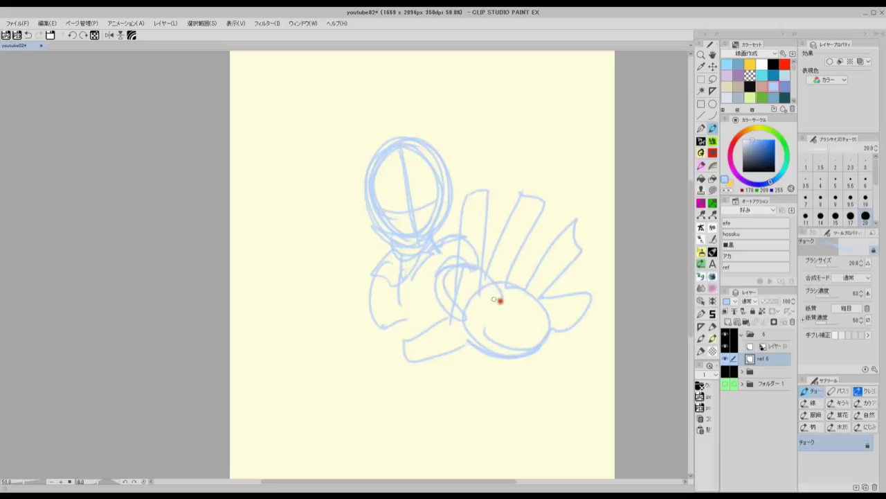
mouse_move(386, 278)
mouse_down()
mouse_move(370, 306)
mouse_move(381, 358)
mouse_move(443, 363)
mouse_up()
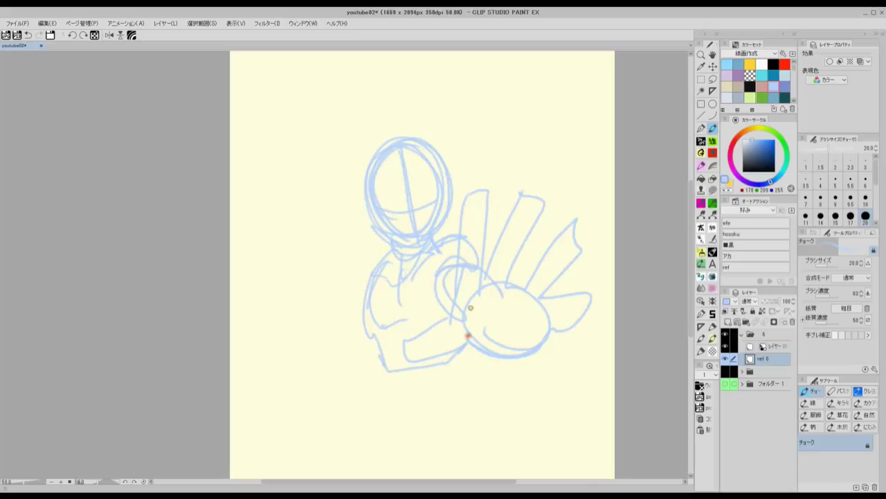
mouse_move(377, 261)
mouse_down()
mouse_move(362, 304)
mouse_move(356, 335)
mouse_move(358, 358)
mouse_move(374, 370)
mouse_move(385, 341)
mouse_up()
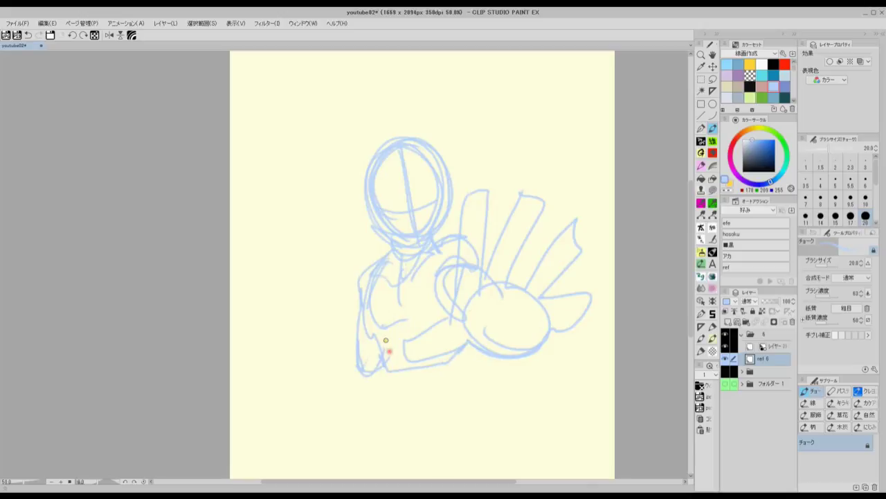
- Go over the outlines of the fingers and palm of the open hand in light blue
mouse_move(457, 284)
mouse_down()
mouse_move(482, 267)
mouse_move(495, 281)
mouse_move(531, 194)
mouse_move(515, 284)
mouse_move(526, 290)
mouse_move(581, 235)
mouse_move(549, 293)
mouse_move(584, 293)
mouse_move(526, 341)
mouse_move(474, 298)
mouse_move(488, 296)
mouse_move(458, 305)
mouse_move(450, 350)
mouse_move(413, 333)
mouse_move(500, 362)
mouse_move(530, 344)
mouse_move(476, 260)
mouse_move(459, 208)
mouse_move(483, 289)
mouse_move(525, 199)
mouse_move(514, 291)
mouse_up()
drag(576, 244, 549, 298)
mouse_move(549, 298)
mouse_down()
mouse_move(568, 331)
mouse_move(542, 321)
mouse_up()
drag(560, 239, 523, 274)
- Sketch the angry eyes, the mouth and the V-shaped hairline on the head
drag(457, 207, 475, 202)
scroll(392, 182, up, 1)
mouse_move(403, 253)
mouse_down()
mouse_move(429, 222)
mouse_move(424, 249)
mouse_move(422, 239)
mouse_move(402, 258)
mouse_move(427, 241)
mouse_move(421, 252)
mouse_move(413, 237)
mouse_move(357, 242)
mouse_move(381, 254)
mouse_up()
key(ctrl+z)
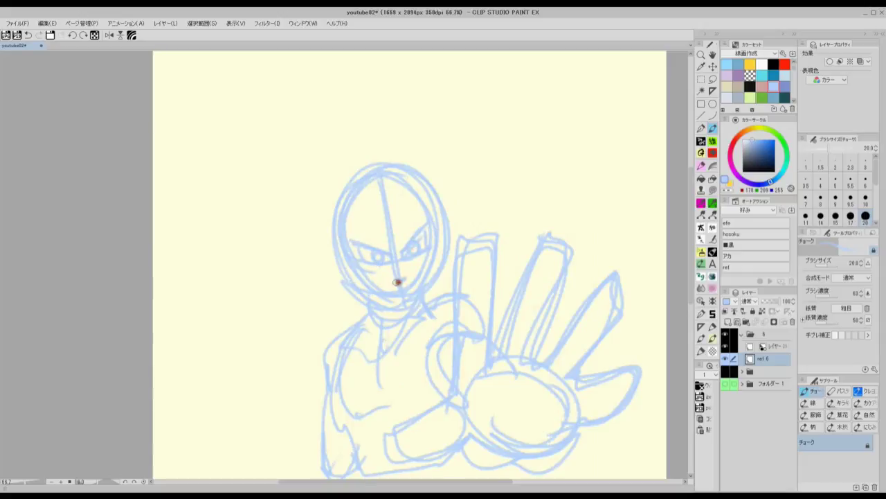
mouse_move(359, 194)
mouse_down()
mouse_move(388, 232)
mouse_move(409, 184)
mouse_up()
scroll(428, 223, down, 1)
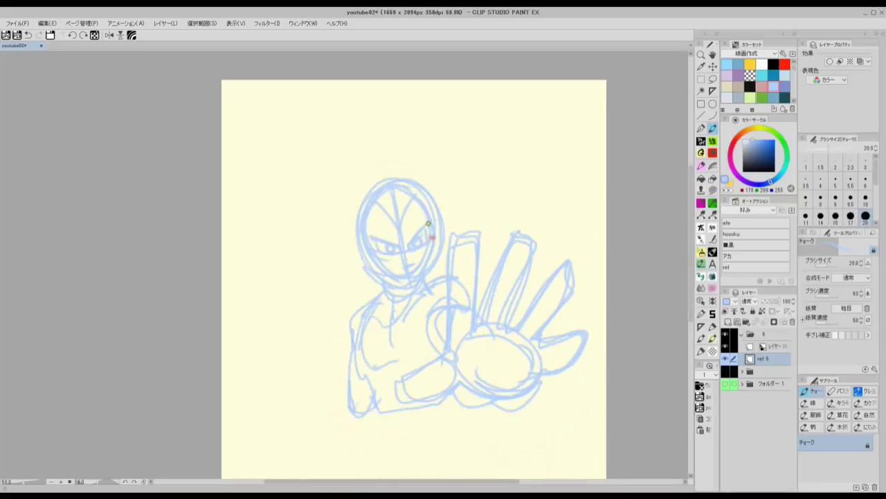
- Rough in the chest centre line, the chest muscles and the outline of the lowered arm
mouse_move(387, 293)
mouse_down()
mouse_move(386, 320)
mouse_move(369, 310)
mouse_move(433, 289)
mouse_move(373, 317)
mouse_move(363, 359)
mouse_up()
drag(365, 360, 435, 338)
drag(392, 305, 383, 351)
mouse_move(367, 377)
mouse_down()
mouse_move(373, 399)
mouse_move(411, 396)
mouse_up()
drag(355, 313, 347, 398)
drag(384, 347, 386, 374)
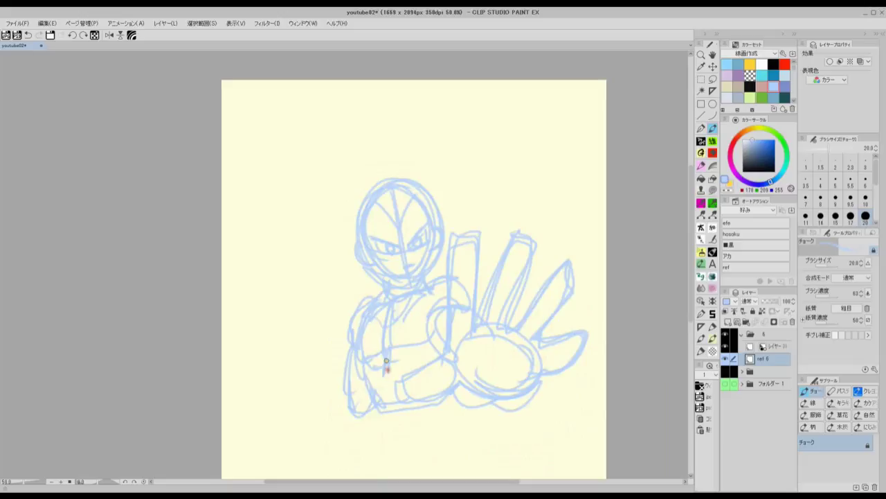
- Draw the tall flame-shaped hair around the head and reinforce the arms with a circle for the thumb mound
mouse_move(339, 256)
mouse_down()
mouse_move(337, 235)
mouse_move(345, 219)
mouse_move(333, 188)
mouse_move(356, 180)
mouse_move(377, 124)
mouse_move(406, 130)
mouse_move(419, 165)
mouse_move(427, 141)
mouse_move(443, 205)
mouse_move(455, 204)
mouse_move(452, 234)
mouse_move(439, 252)
mouse_move(469, 261)
mouse_move(459, 224)
mouse_up()
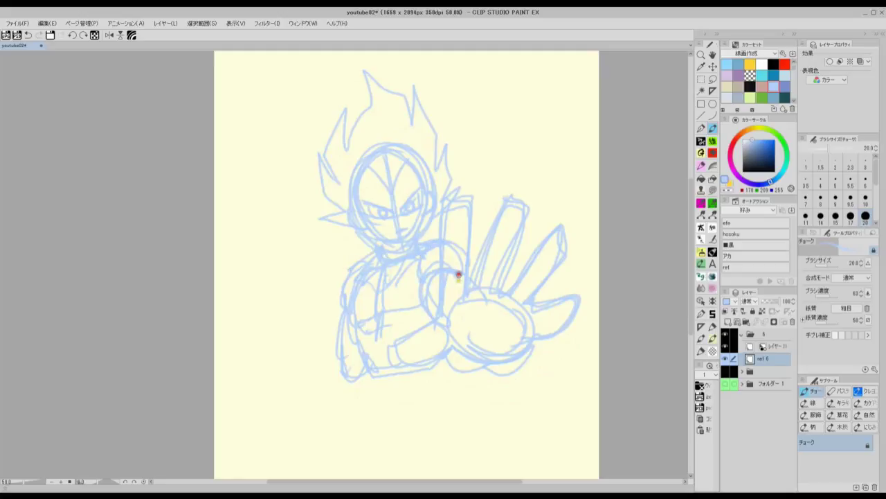
mouse_move(477, 283)
mouse_down()
mouse_move(443, 311)
mouse_move(478, 356)
mouse_move(475, 344)
mouse_up()
mouse_move(363, 273)
mouse_down()
mouse_move(334, 344)
mouse_move(362, 353)
mouse_move(345, 374)
mouse_up()
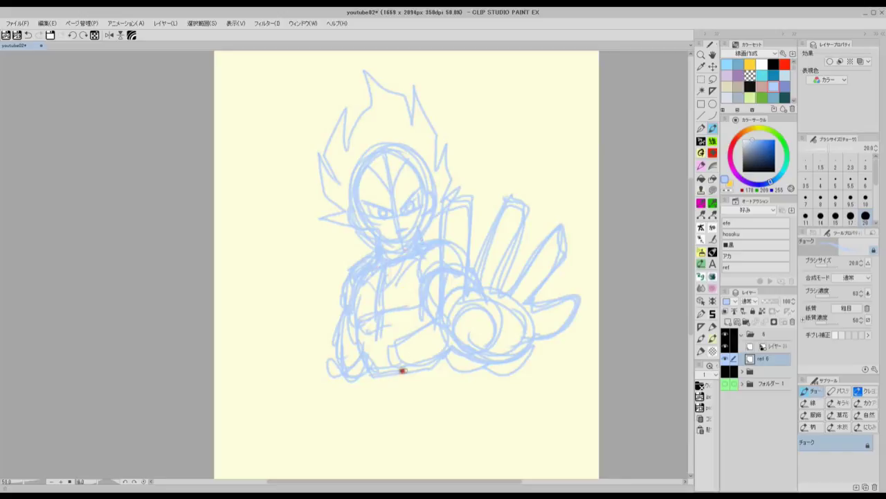
- Rotate the sketch slightly clockwise, shift it toward the page's left edge, and save the file
scroll(406, 343, down, 1)
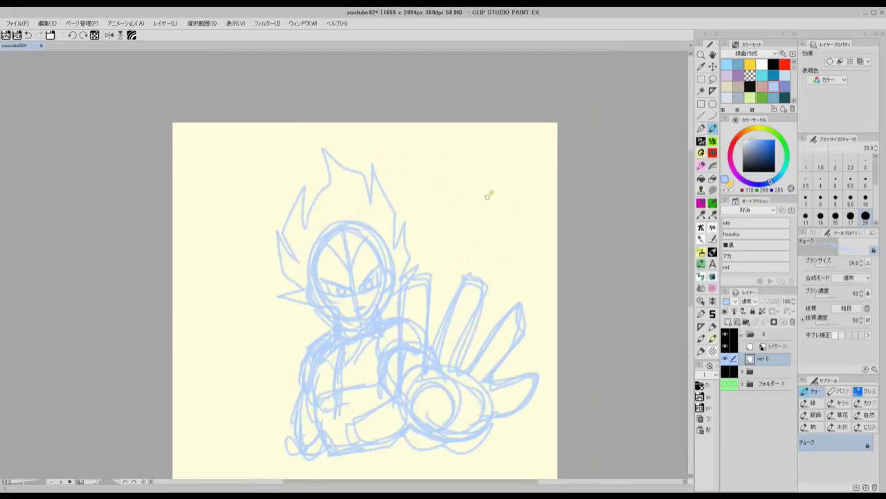
scroll(493, 187, up, 1)
key(ctrl+t)
drag(562, 192, 576, 198)
drag(487, 259, 466, 267)
key(Return)
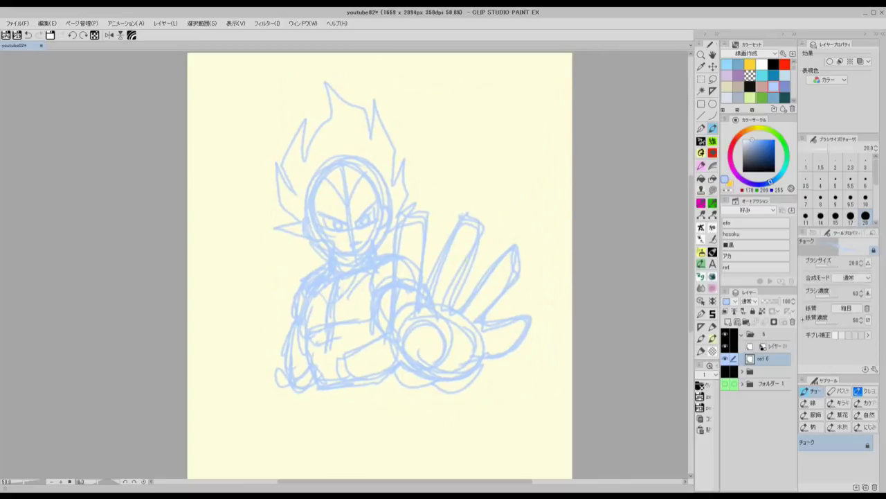
key(ctrl+s)
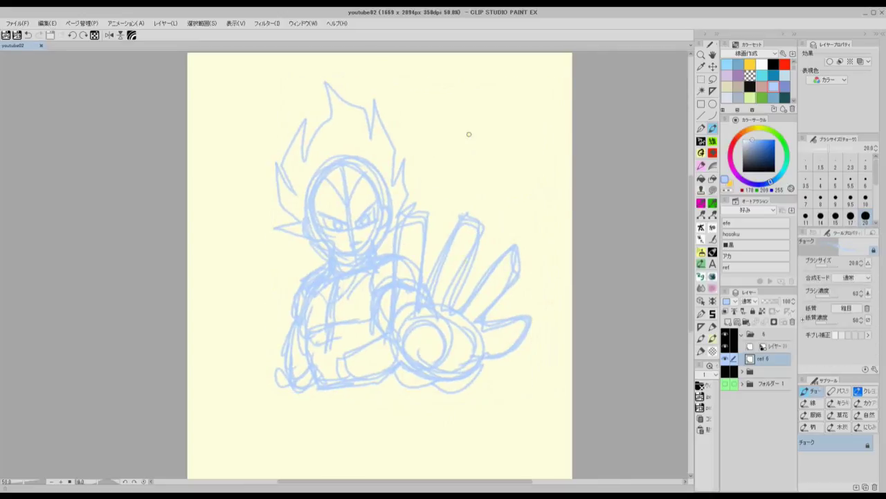
- Draw the four fingers of the open hand as rounded, three-segment shapes in darker blue over the rough sketch
drag(521, 231, 509, 197)
key(ctrl+plus)
click(784, 86)
mouse_move(380, 339)
mouse_down()
mouse_move(397, 287)
mouse_move(398, 183)
mouse_move(410, 173)
mouse_move(430, 291)
mouse_move(400, 291)
mouse_move(418, 291)
mouse_move(395, 195)
mouse_move(416, 170)
mouse_move(422, 234)
mouse_move(426, 205)
mouse_move(397, 227)
mouse_move(428, 245)
mouse_move(409, 260)
mouse_move(426, 284)
mouse_move(402, 271)
mouse_move(456, 174)
mouse_move(468, 180)
mouse_move(463, 219)
mouse_up()
mouse_move(441, 208)
mouse_down()
mouse_move(461, 219)
mouse_move(460, 230)
mouse_move(408, 280)
mouse_move(478, 197)
mouse_move(441, 281)
mouse_up()
mouse_move(495, 229)
mouse_down()
mouse_move(449, 254)
mouse_move(437, 232)
mouse_move(460, 227)
mouse_move(431, 251)
mouse_move(429, 281)
mouse_move(471, 201)
mouse_up()
key(minus)
key(minus)
key(minus)
key(minus)
key(minus)
key(minus)
mouse_move(419, 269)
mouse_down()
mouse_move(477, 186)
mouse_move(450, 267)
mouse_move(447, 223)
mouse_move(442, 254)
mouse_move(502, 222)
mouse_move(512, 248)
mouse_move(469, 255)
mouse_move(475, 277)
mouse_move(467, 278)
mouse_move(488, 222)
mouse_up()
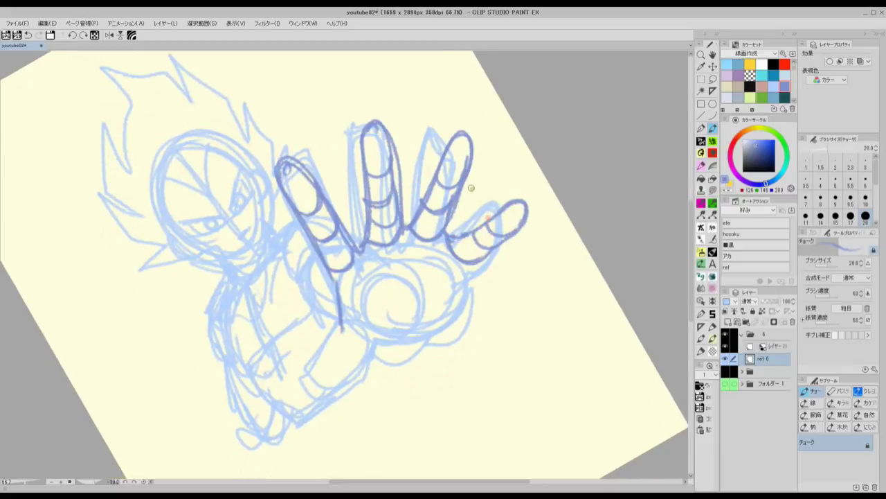
- Draw the palm creases, the thumb and the lower palm edge of the open hand in darker blue
mouse_move(345, 295)
mouse_down()
mouse_move(404, 269)
mouse_move(435, 266)
mouse_up()
mouse_move(380, 293)
mouse_down()
mouse_move(472, 263)
mouse_move(470, 249)
mouse_move(484, 245)
mouse_up()
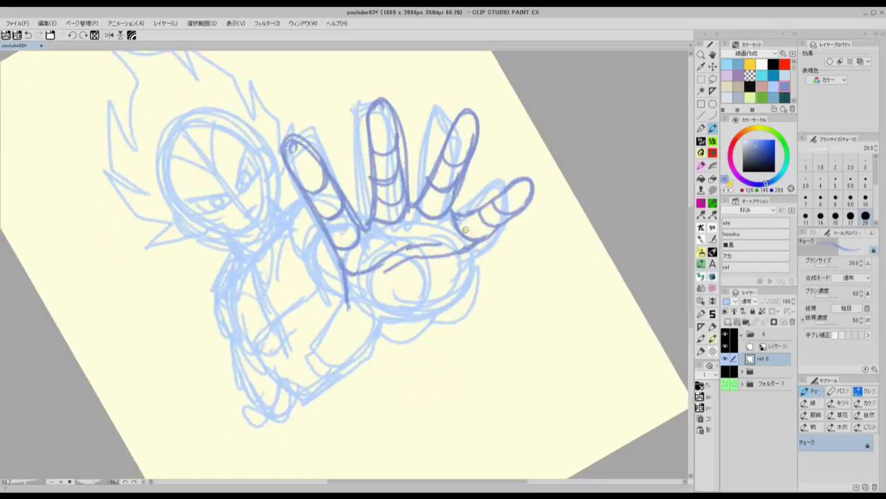
mouse_move(344, 272)
mouse_down()
mouse_move(348, 339)
mouse_move(336, 356)
mouse_move(331, 339)
mouse_move(410, 320)
mouse_up()
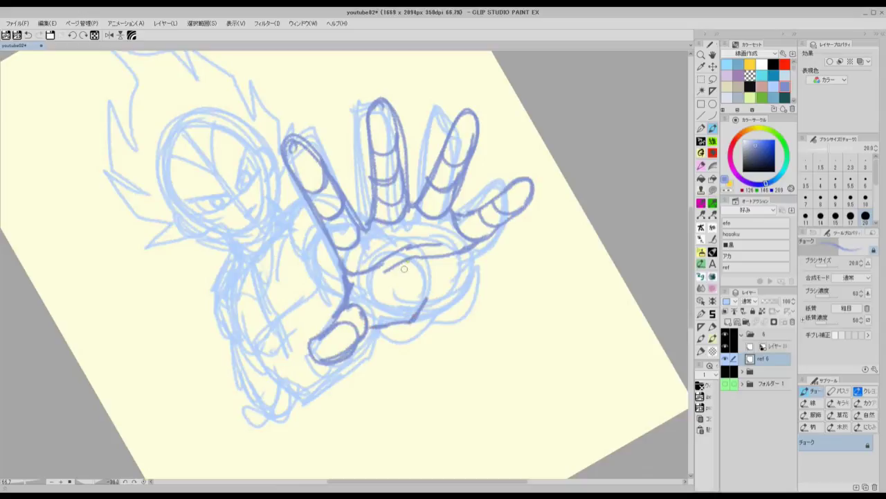
mouse_move(379, 277)
mouse_down()
mouse_move(424, 277)
mouse_move(440, 267)
mouse_up()
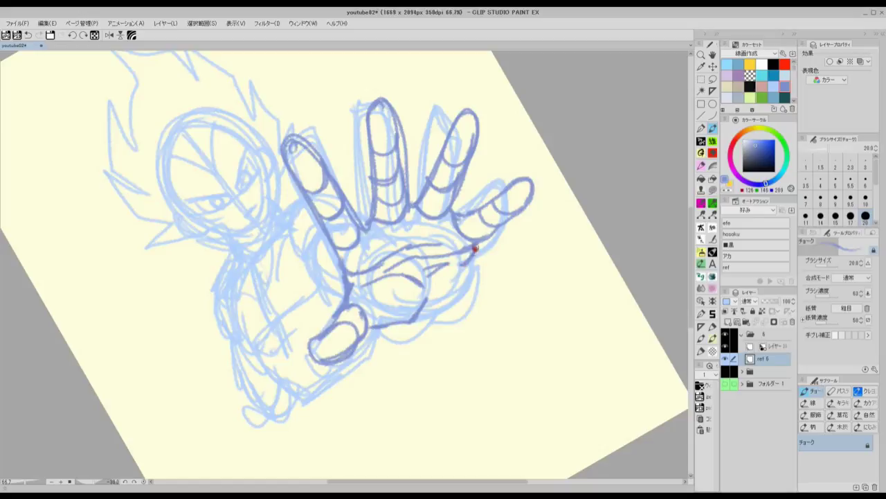
drag(424, 306, 468, 261)
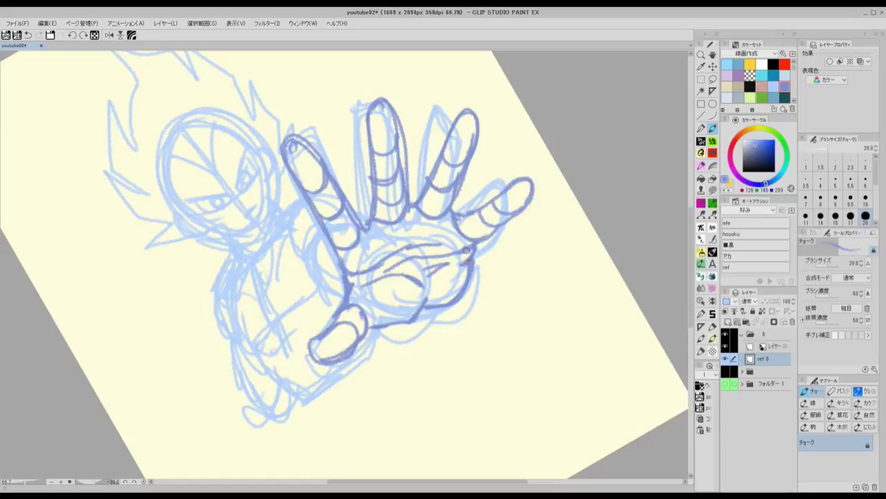
- Thicken the finger outlines, palm creases and thumb mound of the open hand in darker blue
key(asciicircum)
mouse_move(380, 230)
mouse_down()
mouse_move(388, 156)
mouse_move(418, 116)
mouse_move(418, 192)
mouse_move(484, 236)
mouse_move(532, 212)
mouse_move(499, 256)
mouse_move(476, 268)
mouse_up()
mouse_move(342, 239)
mouse_down()
mouse_move(320, 200)
mouse_move(346, 173)
mouse_move(374, 229)
mouse_up()
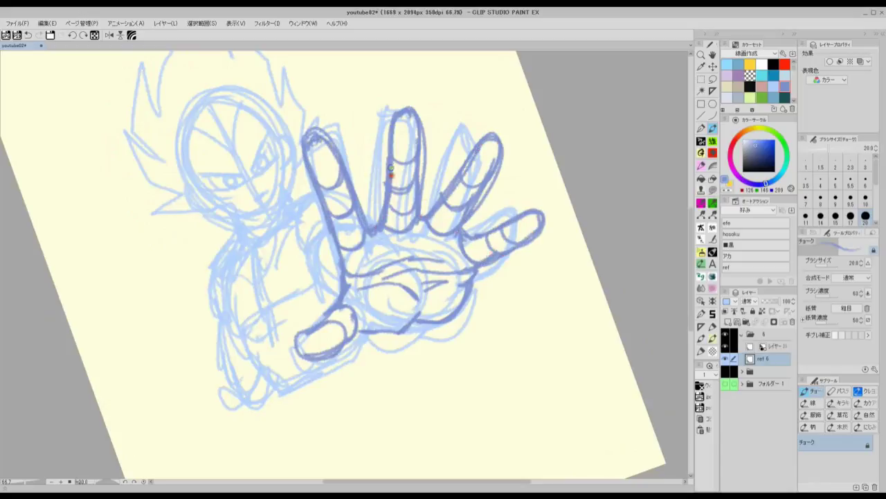
mouse_move(406, 256)
mouse_down()
mouse_move(399, 257)
mouse_move(459, 259)
mouse_up()
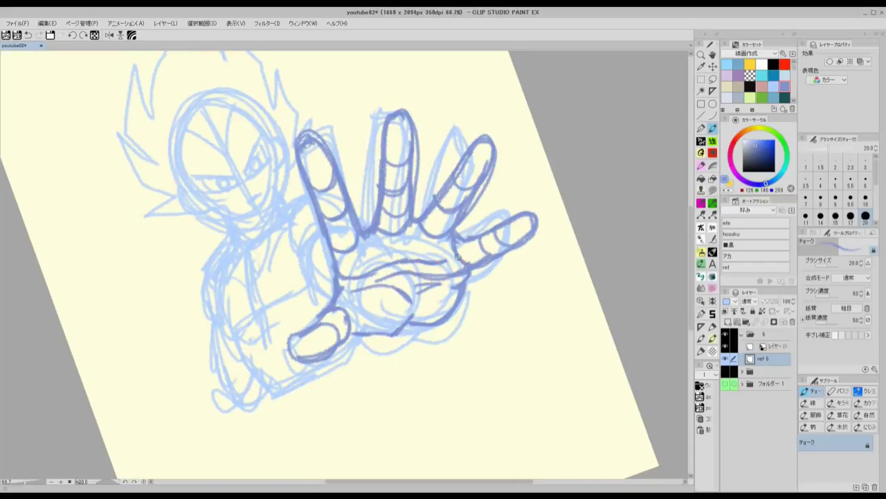
mouse_move(338, 274)
mouse_down()
mouse_move(379, 281)
mouse_move(400, 274)
mouse_up()
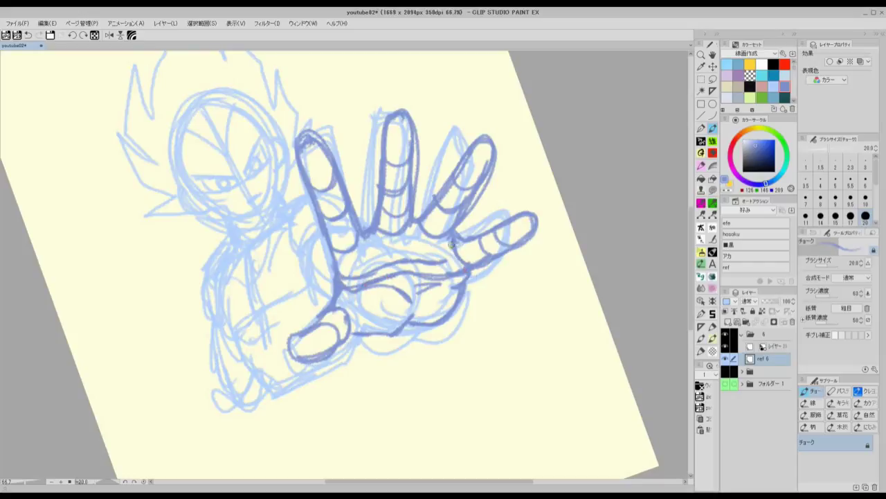
drag(367, 284, 410, 302)
drag(340, 294, 326, 318)
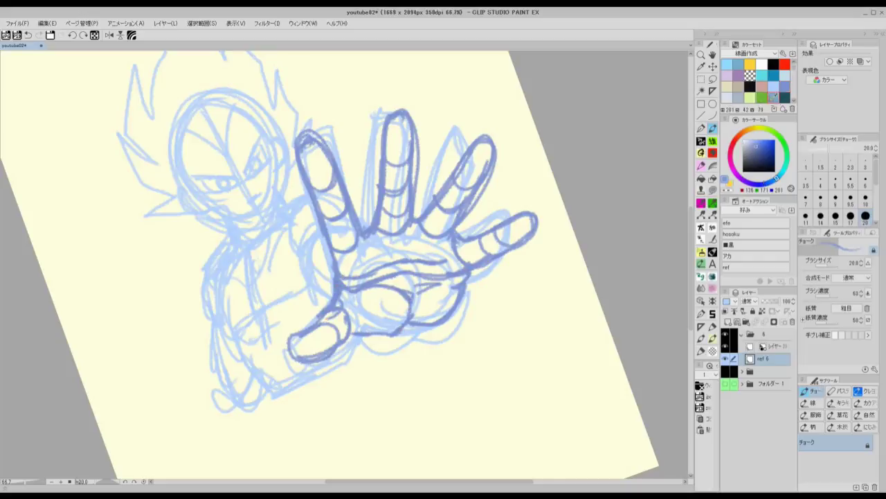
- Add a new layer above ref 6 and hatch the thumb and its mound in green
click(762, 98)
click(728, 322)
mouse_move(299, 346)
mouse_down()
mouse_move(341, 299)
mouse_move(364, 294)
mouse_move(388, 299)
mouse_move(398, 325)
mouse_up()
drag(755, 374, 751, 355)
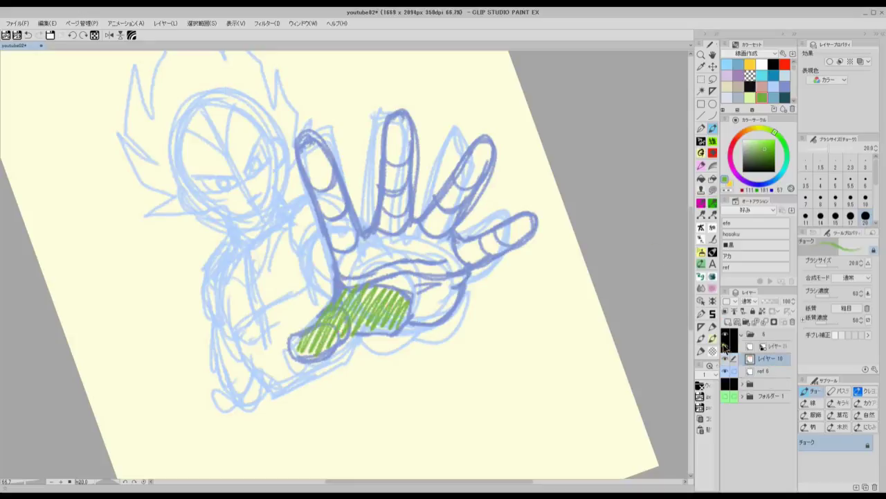
- Hatch the little-finger mound in yellow, the area below the fingers in light purple and the palm hollow in red
click(750, 65)
drag(425, 298, 457, 294)
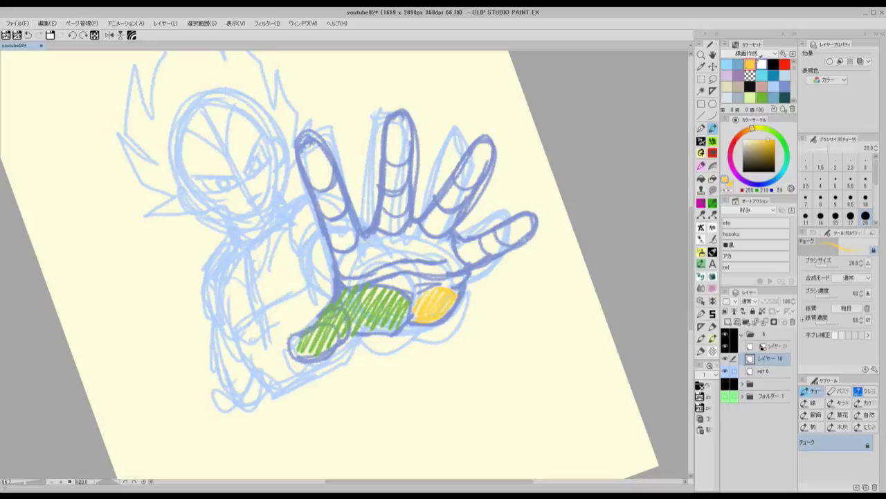
click(727, 75)
mouse_move(340, 267)
mouse_down()
mouse_move(383, 237)
mouse_move(395, 254)
mouse_move(429, 235)
mouse_move(445, 258)
mouse_up()
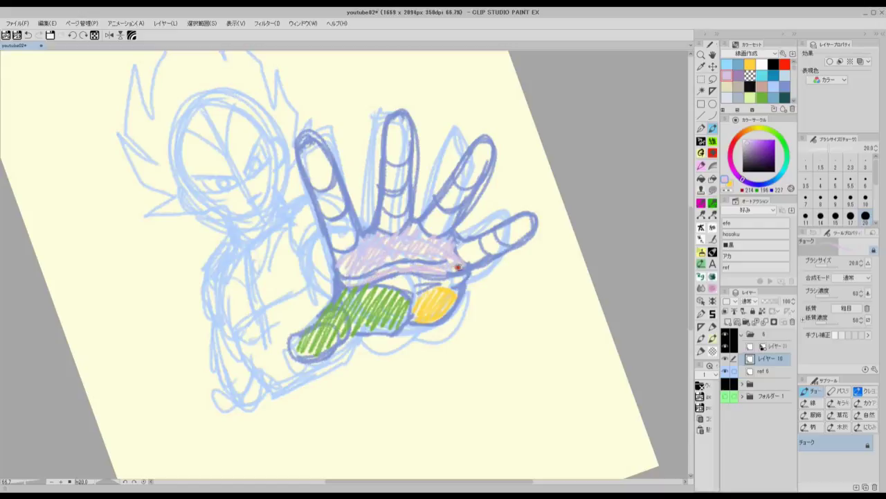
click(785, 64)
drag(410, 275, 465, 274)
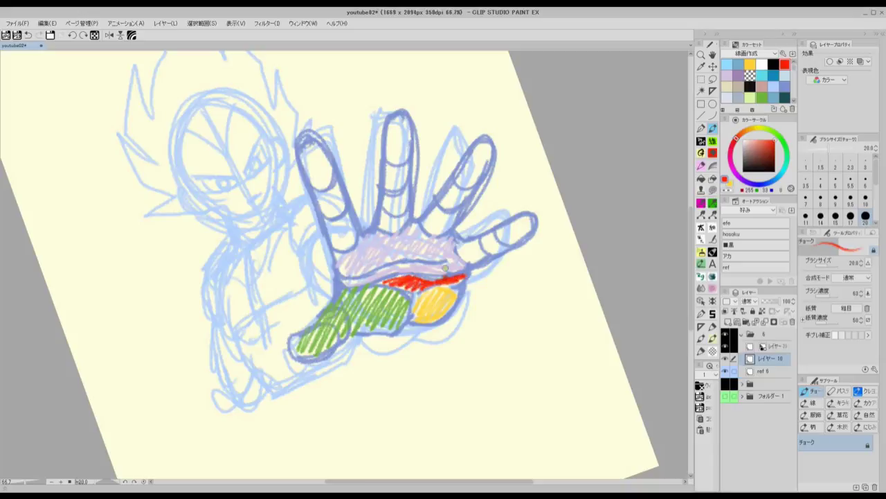
- Draw a small simplified open hand in greyish blue below the large hand as an explanatory diagram
click(774, 92)
drag(523, 262, 478, 220)
mouse_move(456, 279)
mouse_down()
mouse_move(466, 241)
mouse_move(466, 277)
mouse_up()
mouse_move(456, 279)
mouse_down()
mouse_move(493, 255)
mouse_move(487, 291)
mouse_move(510, 297)
mouse_move(513, 287)
mouse_up()
mouse_move(452, 287)
mouse_down()
mouse_move(493, 298)
mouse_move(445, 307)
mouse_move(457, 296)
mouse_move(486, 308)
mouse_up()
scroll(505, 289, down, 1)
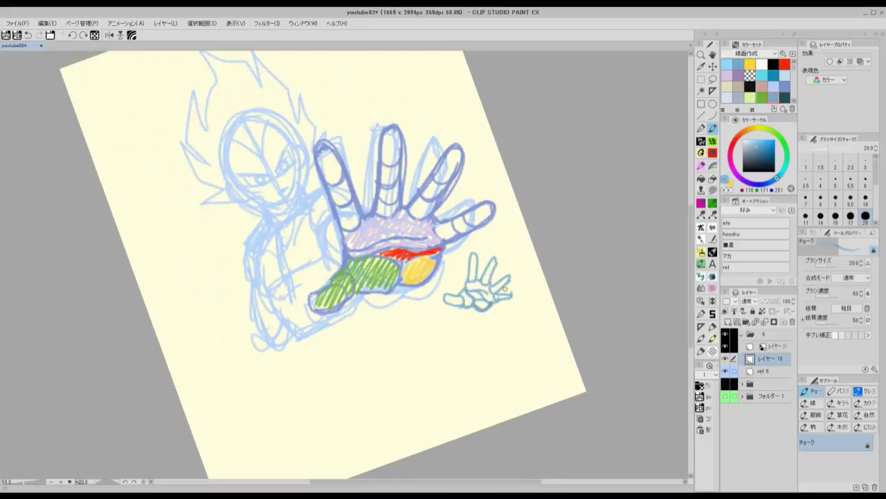
- Outline the face, the M-shaped hairline and both ears in darker blue on the ref 6 layer
key(asciicircum)
key(asciicircum)
key(asciicircum)
key(asciicircum)
key(asciicircum)
scroll(504, 172, up, 1)
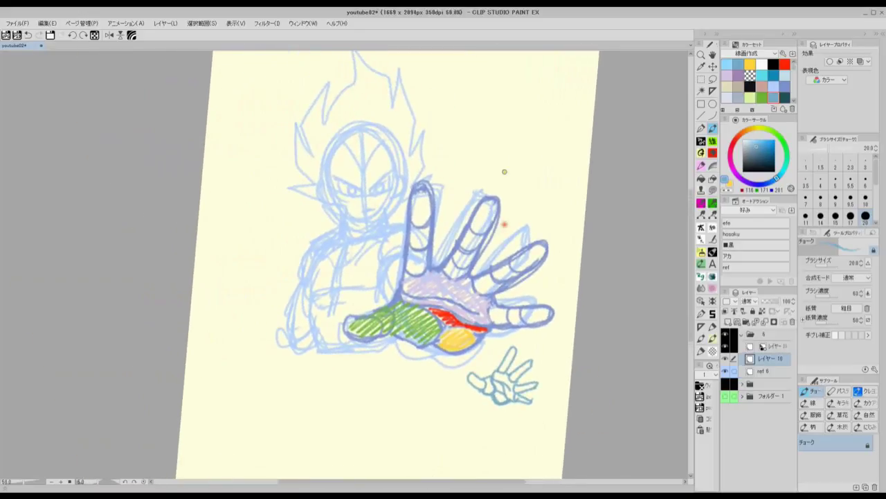
click(785, 87)
click(764, 373)
drag(501, 158, 554, 218)
key(minus)
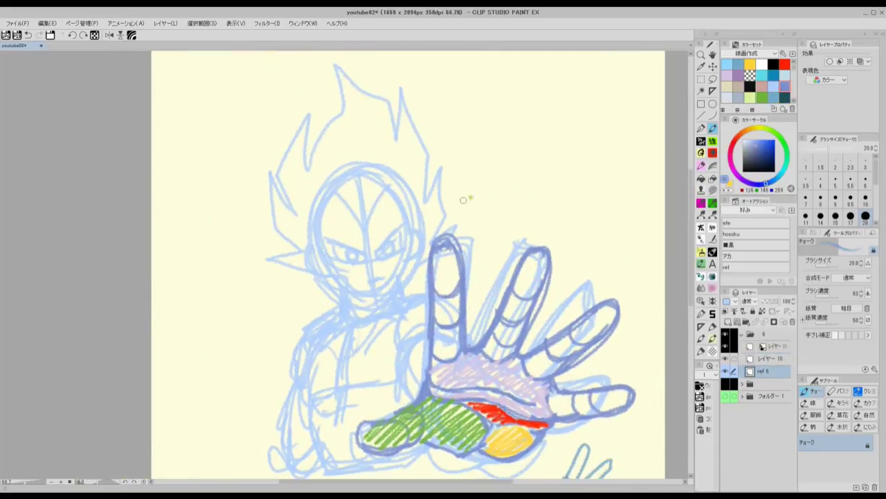
scroll(331, 238, up, 1)
mouse_move(314, 240)
mouse_down()
mouse_move(337, 291)
mouse_move(382, 308)
mouse_up()
mouse_move(340, 289)
mouse_down()
mouse_move(391, 306)
mouse_move(425, 270)
mouse_up()
scroll(403, 292, up, 1)
mouse_move(432, 212)
mouse_down()
mouse_move(422, 275)
mouse_move(467, 246)
mouse_up()
mouse_move(343, 259)
mouse_down()
mouse_move(358, 183)
mouse_move(408, 255)
mouse_move(446, 177)
mouse_move(492, 258)
mouse_move(475, 293)
mouse_move(359, 311)
mouse_move(367, 310)
mouse_up()
scroll(357, 302, up, 1)
- Draw the slanted eyes with their pupils in darker blue inside the face outline
drag(433, 287, 486, 238)
key(ctrl+z)
mouse_move(435, 286)
mouse_down()
mouse_move(488, 237)
mouse_move(478, 277)
mouse_up()
mouse_move(486, 242)
mouse_down()
mouse_move(476, 279)
mouse_move(465, 277)
mouse_up()
mouse_move(355, 261)
mouse_down()
mouse_move(417, 285)
mouse_move(385, 297)
mouse_move(422, 287)
mouse_move(393, 279)
mouse_move(488, 231)
mouse_up()
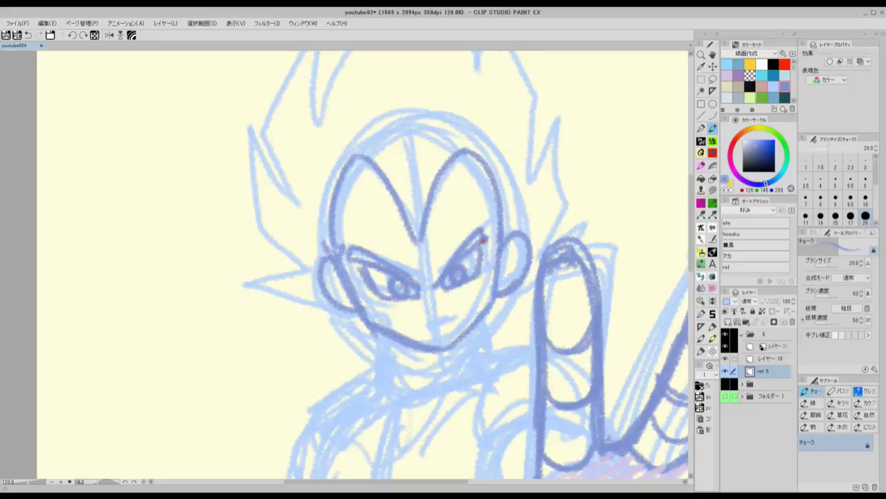
- Refine the eyes and add the nose, mouth, under-eye lines and brow furrows
drag(479, 274, 483, 243)
mouse_move(435, 277)
mouse_down()
mouse_move(450, 294)
mouse_move(476, 261)
mouse_move(386, 276)
mouse_up()
mouse_move(350, 239)
mouse_down()
mouse_move(385, 300)
mouse_move(437, 319)
mouse_move(493, 259)
mouse_up()
scroll(483, 198, down, 1)
drag(469, 160, 462, 227)
drag(442, 288, 453, 263)
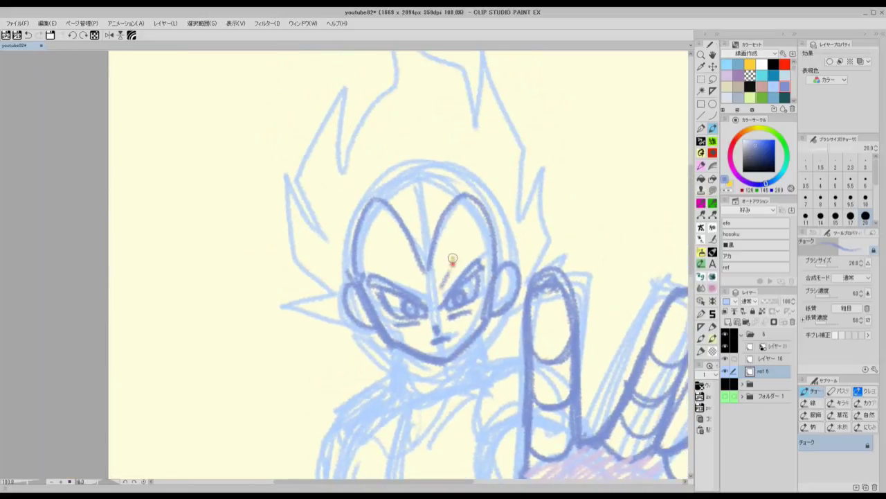
- Outline the pointed hair spikes around the head in darker blue over the flame-shaped sketch
scroll(453, 259, down, 1)
mouse_move(399, 325)
mouse_down()
mouse_move(343, 306)
mouse_move(373, 302)
mouse_move(313, 216)
mouse_up()
mouse_move(313, 216)
mouse_down()
mouse_move(364, 246)
mouse_move(370, 262)
mouse_up()
mouse_move(350, 239)
mouse_down()
mouse_move(334, 212)
mouse_move(357, 120)
mouse_up()
mouse_move(357, 115)
mouse_down()
mouse_move(368, 182)
mouse_move(397, 62)
mouse_move(479, 160)
mouse_up()
mouse_move(419, 243)
mouse_down()
mouse_move(429, 111)
mouse_move(485, 174)
mouse_move(494, 135)
mouse_move(512, 185)
mouse_up()
mouse_move(497, 221)
mouse_down()
mouse_move(545, 173)
mouse_move(541, 248)
mouse_up()
scroll(529, 289, down, 3)
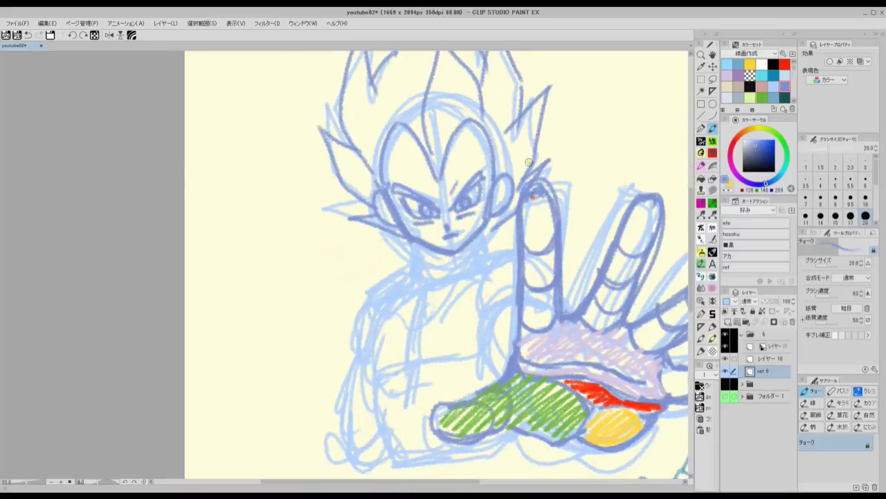
- Draw the neck, collar and the foreshortened upper arm and forearm behind the open hand in darker blue
mouse_move(421, 247)
mouse_down()
mouse_move(417, 274)
mouse_move(402, 280)
mouse_move(489, 241)
mouse_move(496, 253)
mouse_up()
drag(410, 279, 398, 302)
drag(407, 286, 486, 264)
mouse_move(397, 304)
mouse_down()
mouse_move(519, 241)
mouse_move(485, 282)
mouse_move(551, 270)
mouse_move(514, 238)
mouse_move(540, 283)
mouse_move(498, 324)
mouse_move(499, 350)
mouse_move(556, 285)
mouse_up()
drag(492, 310, 556, 300)
drag(486, 315, 496, 383)
mouse_move(496, 345)
mouse_down()
mouse_move(521, 318)
mouse_move(555, 322)
mouse_up()
drag(494, 340, 520, 314)
drag(505, 354, 534, 418)
- Draw a small diagram of overlapping circles above the open hand to show the foreshortened arm's form
drag(587, 183, 487, 222)
mouse_move(504, 154)
mouse_down()
mouse_move(529, 119)
mouse_move(494, 156)
mouse_up()
mouse_move(491, 153)
mouse_down()
mouse_move(540, 151)
mouse_move(515, 181)
mouse_up()
mouse_move(491, 154)
mouse_down()
mouse_move(522, 127)
mouse_move(531, 218)
mouse_up()
drag(519, 153, 566, 196)
drag(500, 187, 557, 214)
mouse_move(525, 209)
mouse_down()
mouse_move(535, 218)
mouse_move(556, 196)
mouse_up()
drag(492, 111, 508, 142)
mouse_move(502, 131)
mouse_down()
mouse_move(520, 142)
mouse_move(537, 198)
mouse_up()
mouse_move(530, 187)
mouse_down()
mouse_move(551, 206)
mouse_move(551, 142)
mouse_up()
scroll(539, 110, down, 1)
drag(522, 117, 540, 102)
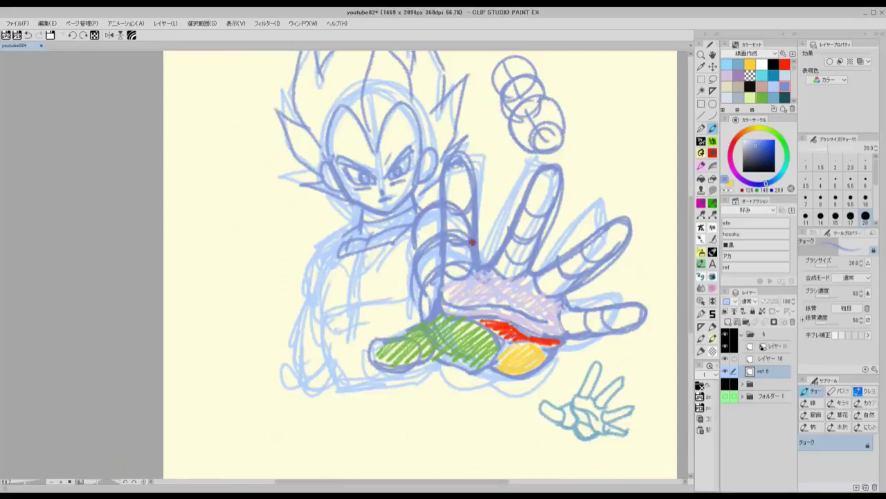
- Draw the chest muscle contour in darker blue and add curved lines around the overlapping-circle diagram
drag(477, 250, 526, 236)
drag(411, 241, 408, 287)
mouse_move(381, 250)
mouse_down()
mouse_move(420, 280)
mouse_move(471, 271)
mouse_up()
mouse_move(575, 107)
mouse_down()
mouse_move(489, 176)
mouse_move(551, 198)
mouse_up()
mouse_move(466, 196)
mouse_down()
mouse_move(490, 210)
mouse_move(547, 210)
mouse_up()
drag(445, 238, 565, 157)
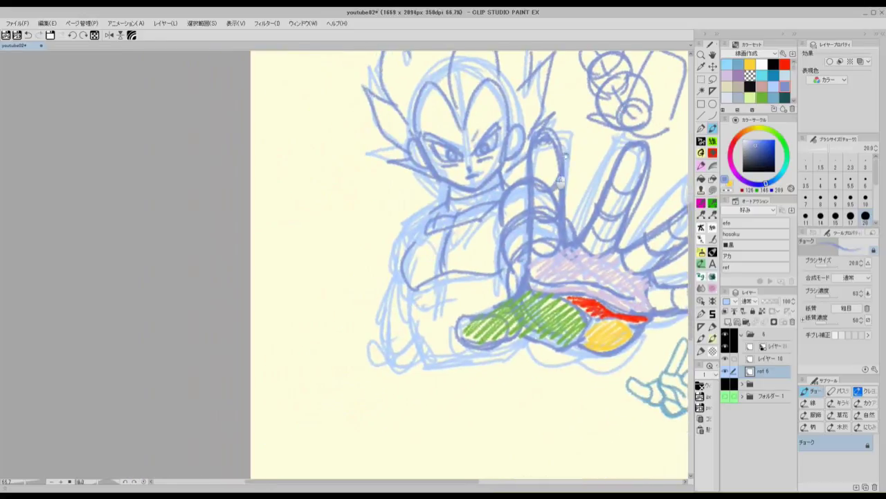
- Draw the chest armour edge and the segmented abdomen panel in darker blue over the torso sketch
drag(454, 232, 450, 273)
mouse_move(426, 236)
mouse_down()
mouse_move(475, 225)
mouse_move(415, 232)
mouse_up()
drag(409, 293, 435, 357)
mouse_move(487, 279)
mouse_down()
mouse_move(481, 353)
mouse_move(422, 298)
mouse_up()
drag(485, 299, 420, 314)
mouse_move(486, 321)
mouse_down()
mouse_move(429, 334)
mouse_move(489, 352)
mouse_up()
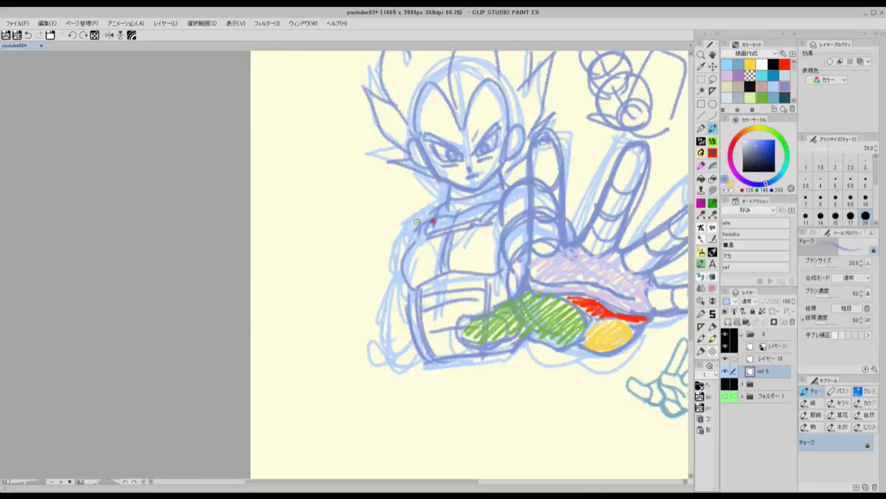
- Outline the shoulder and lowered arm beside the torso in darker blue
mouse_move(424, 211)
mouse_down()
mouse_move(403, 246)
mouse_move(399, 331)
mouse_move(390, 309)
mouse_move(398, 239)
mouse_move(390, 308)
mouse_move(416, 340)
mouse_move(389, 320)
mouse_move(398, 339)
mouse_move(386, 364)
mouse_up()
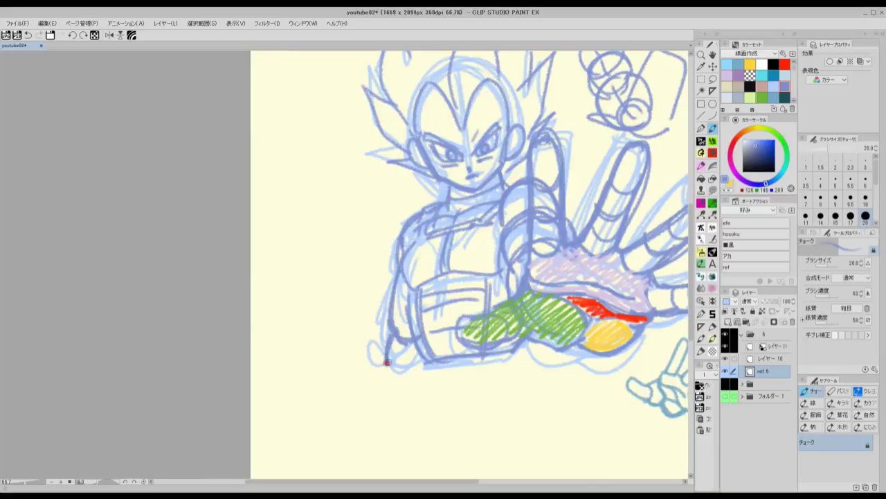
drag(519, 203, 498, 233)
drag(398, 267, 397, 255)
key(ctrl+minus)
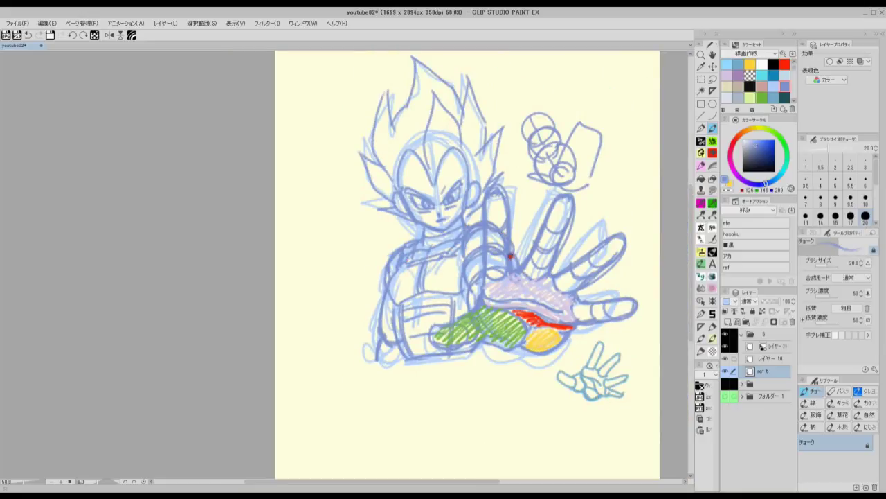
drag(514, 256, 475, 249)
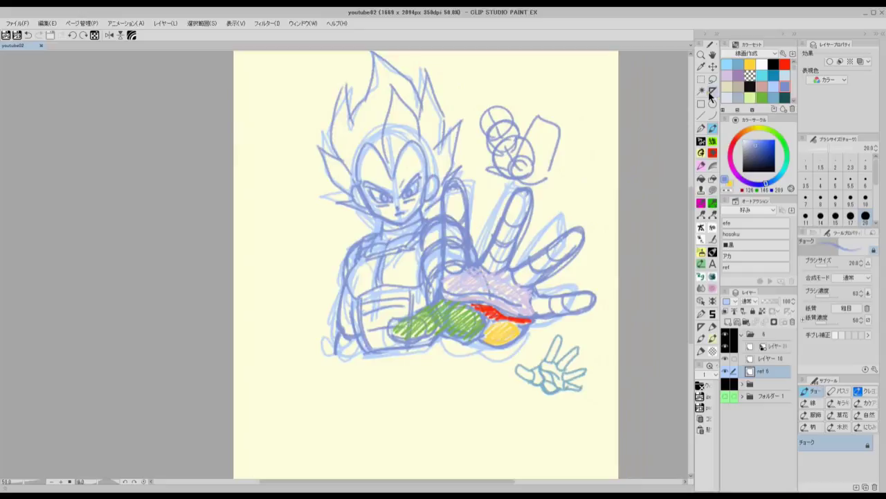
- Merge layer レイヤー 10 into ref 6 and lower the merged sketch's opacity to 36%
key(ctrl+minus)
scroll(526, 105, up, 1)
drag(430, 219, 439, 212)
scroll(467, 197, down, 1)
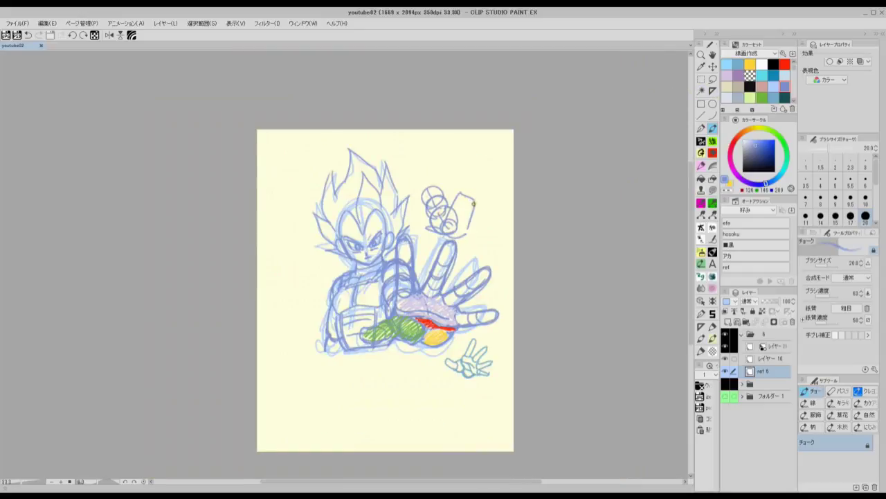
key(ctrl+plus)
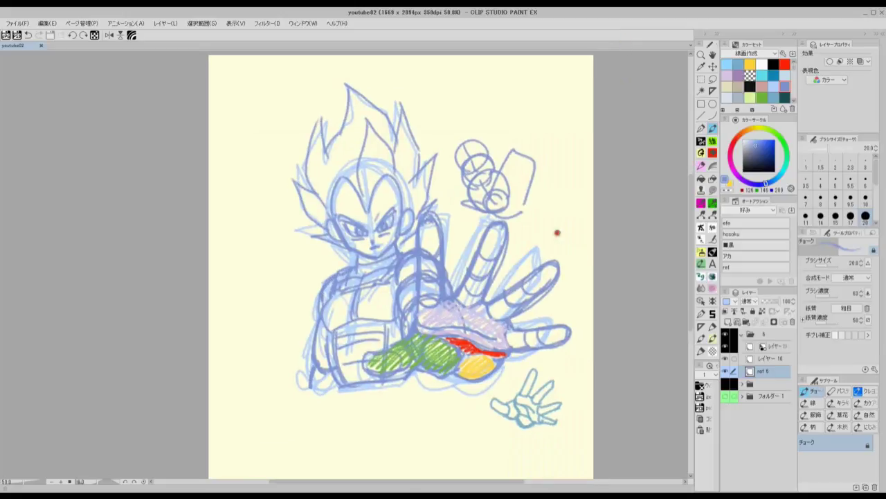
click(771, 358)
click(725, 359)
click(726, 359)
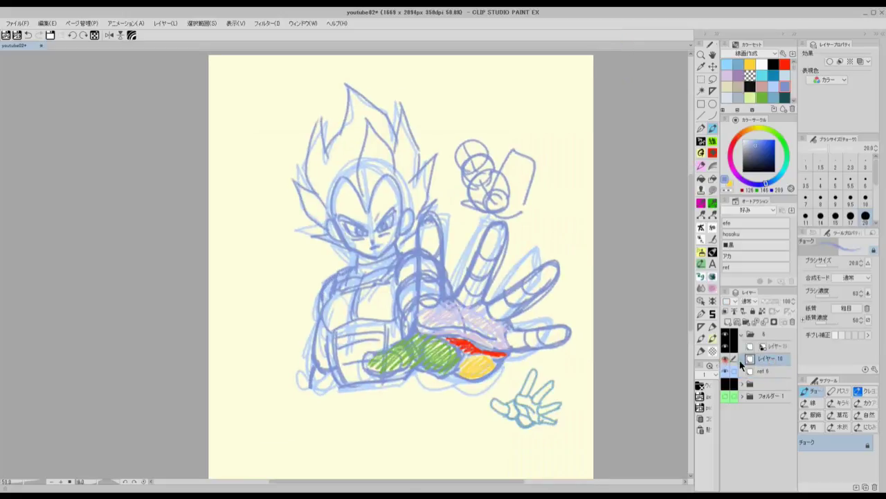
key(ctrl+e)
drag(774, 304, 761, 300)
- Scale the sketch to 88%, rotate it 4.7°, reposition it on the page and save the file
key(ctrl+t)
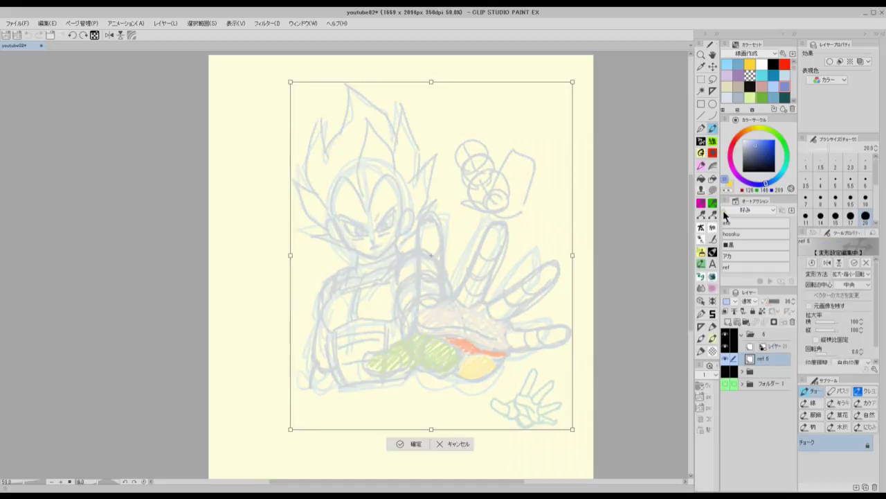
drag(572, 82, 579, 129)
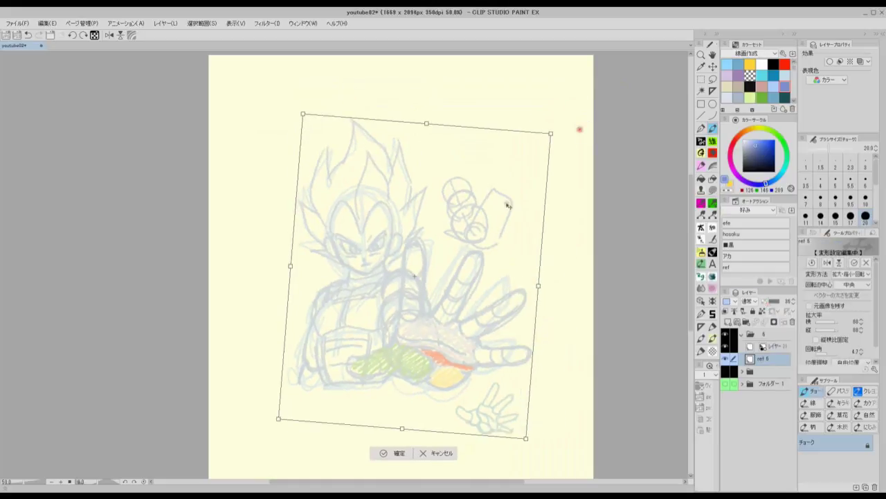
drag(497, 230, 504, 225)
key(Return)
key(ctrl+s)
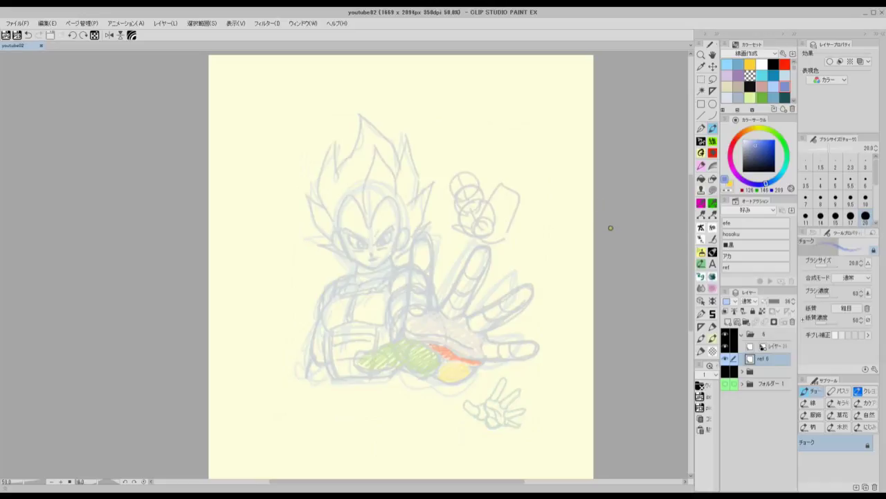
- Add a new layer above ref 6 and set up the リアル鉛筆 pencil in black at brush size 7
key(ctrl+plus)
key(ctrl+plus)
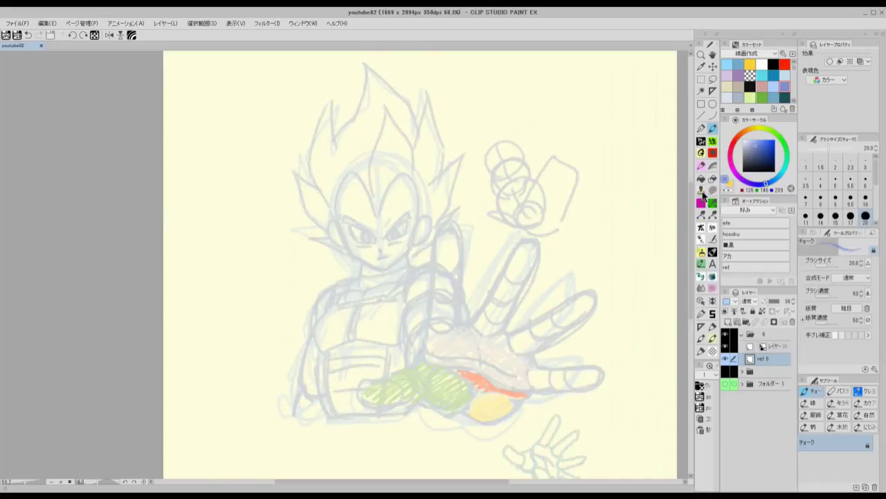
key(p)
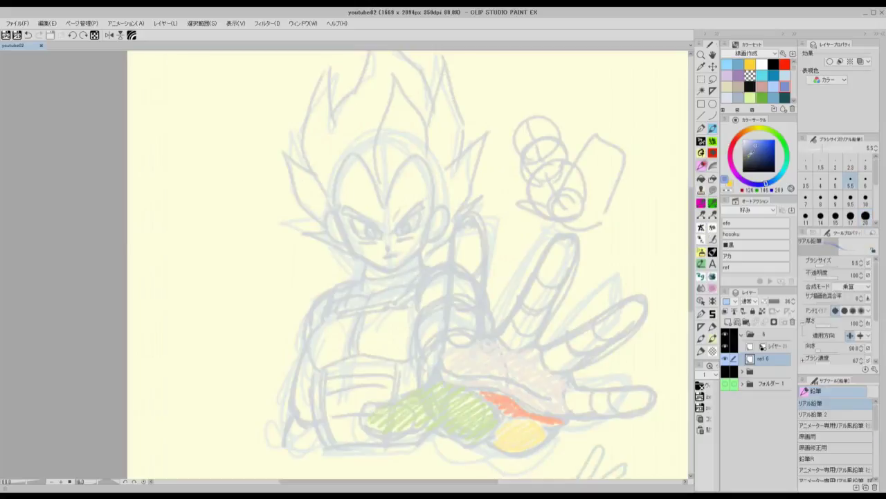
click(728, 321)
drag(578, 315, 549, 241)
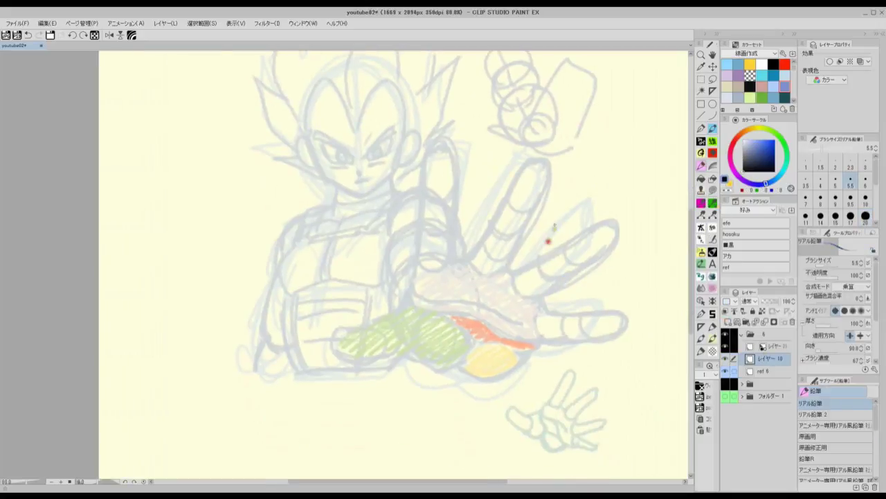
key(ctrl+plus)
drag(463, 182, 518, 268)
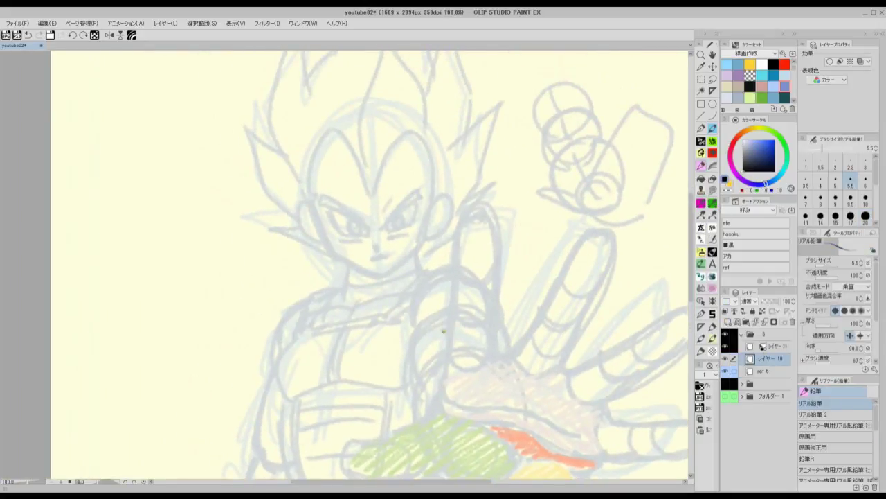
click(806, 197)
- Trace the index and middle fingers of the open hand with their joint creases in black pencil
mouse_move(453, 302)
mouse_down()
mouse_move(458, 226)
mouse_move(478, 207)
mouse_move(496, 247)
mouse_move(486, 282)
mouse_move(491, 317)
mouse_move(462, 321)
mouse_move(488, 312)
mouse_move(494, 353)
mouse_up()
drag(462, 358, 477, 362)
drag(518, 328, 411, 297)
key(minus)
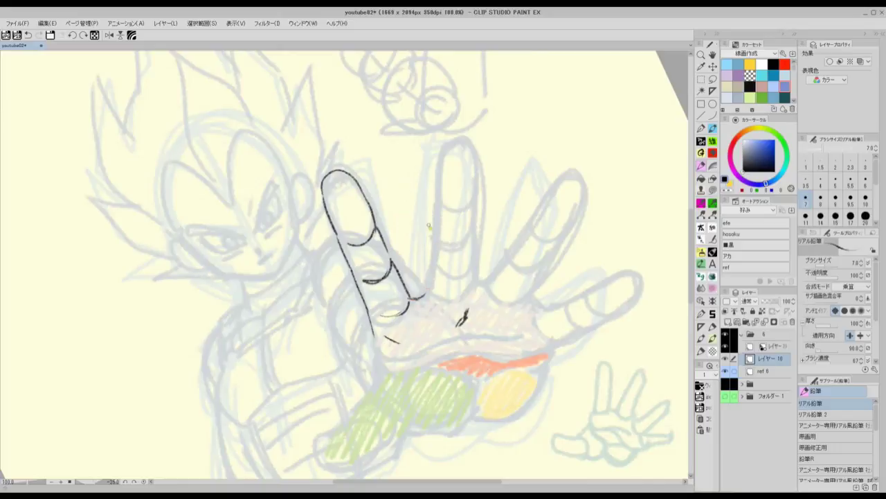
mouse_move(418, 305)
mouse_down()
mouse_move(432, 273)
mouse_move(441, 151)
mouse_move(457, 140)
mouse_move(478, 198)
mouse_move(466, 215)
mouse_move(475, 214)
mouse_move(471, 255)
mouse_move(442, 254)
mouse_move(472, 255)
mouse_up()
drag(471, 292, 437, 291)
drag(437, 291, 473, 284)
drag(497, 234, 422, 232)
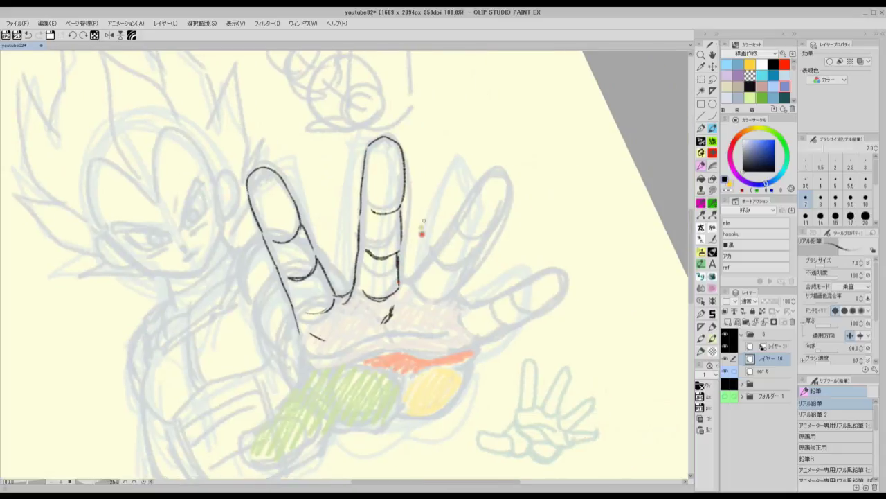
- Trace the ring finger's outline and joint creases in black pencil
key(minus)
mouse_move(414, 262)
mouse_down()
mouse_move(456, 171)
mouse_move(487, 194)
mouse_move(465, 247)
mouse_up()
mouse_move(469, 244)
mouse_down()
mouse_move(459, 269)
mouse_move(435, 279)
mouse_move(453, 280)
mouse_up()
drag(457, 274, 443, 291)
mouse_move(474, 158)
mouse_down()
mouse_move(453, 184)
mouse_move(464, 169)
mouse_move(472, 198)
mouse_move(429, 191)
mouse_up()
- Trace the little finger and its joint creases, and add short crease marks below the fingers
key(minus)
mouse_move(420, 240)
mouse_down()
mouse_move(464, 178)
mouse_move(481, 196)
mouse_move(452, 209)
mouse_move(468, 239)
mouse_up()
mouse_move(440, 236)
mouse_down()
mouse_move(456, 244)
mouse_move(440, 268)
mouse_up()
mouse_move(404, 247)
mouse_down()
mouse_move(431, 230)
mouse_move(466, 177)
mouse_move(477, 215)
mouse_up()
drag(463, 254, 511, 125)
scroll(422, 122, up, 1)
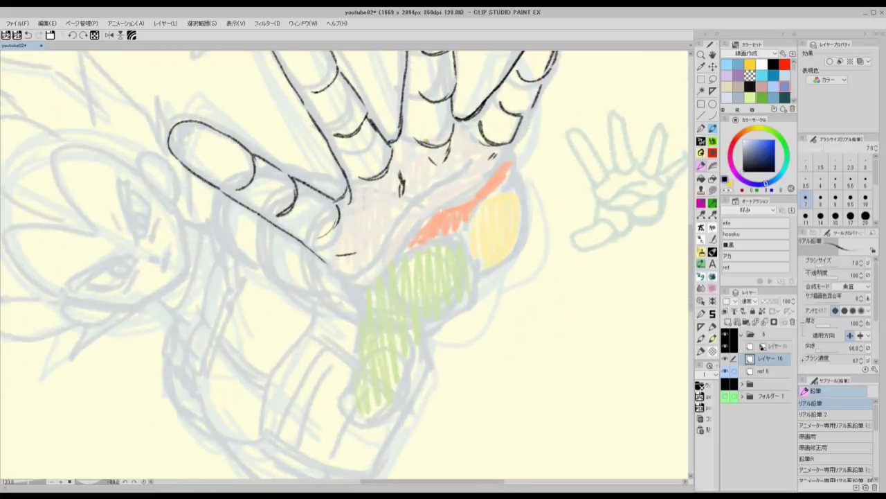
- Draw the two parallel palm creases below the fingers and close the palm edge on the index finger side
drag(347, 268, 477, 169)
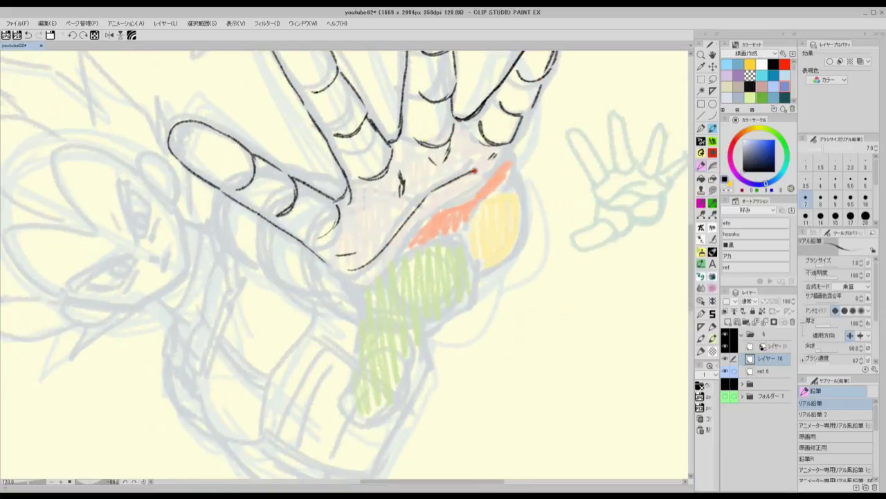
drag(366, 279, 464, 189)
key(^)
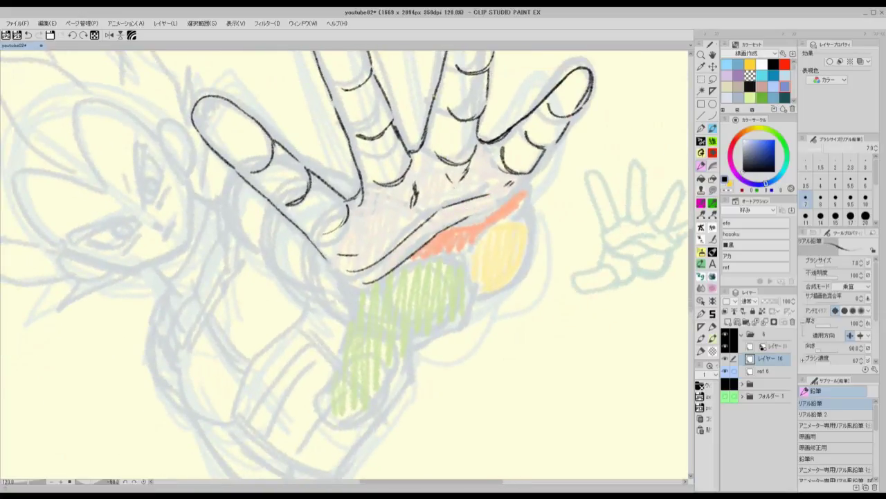
key(ctrl+z)
mouse_move(350, 283)
mouse_down()
mouse_move(382, 281)
mouse_move(457, 215)
mouse_up()
drag(330, 263, 345, 282)
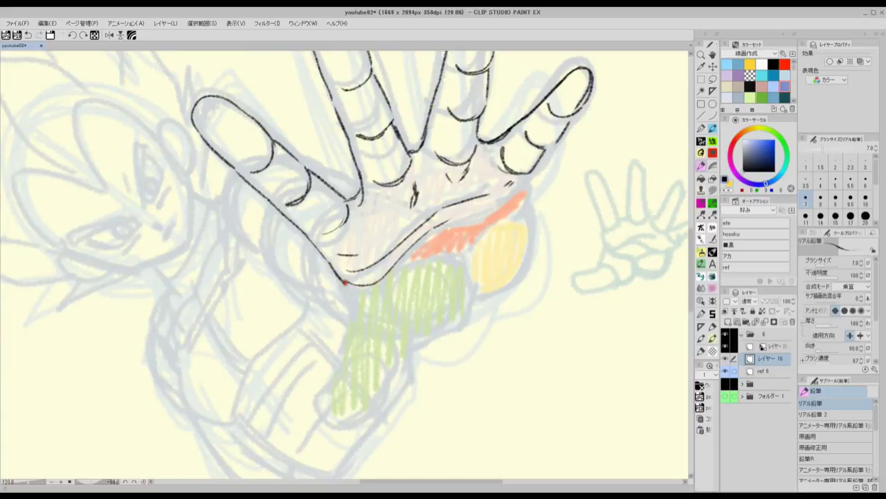
- Trace the thumb's outline, its joint folds and the outer edge of its base in black pencil
scroll(354, 320, down, 3)
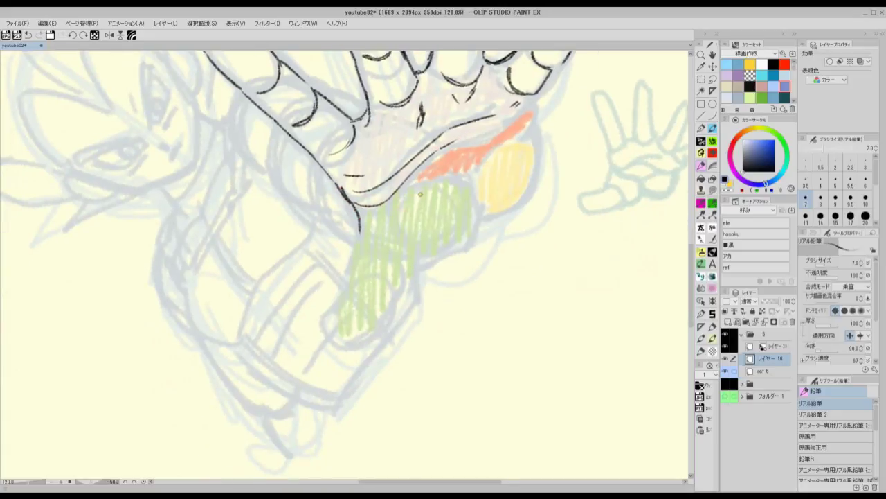
mouse_move(357, 252)
mouse_down()
mouse_move(326, 323)
mouse_move(395, 305)
mouse_up()
mouse_move(361, 273)
mouse_down()
mouse_move(396, 295)
mouse_move(394, 305)
mouse_up()
mouse_move(399, 293)
mouse_down()
mouse_move(412, 256)
mouse_move(398, 285)
mouse_up()
drag(446, 227, 402, 295)
mouse_move(339, 280)
mouse_down()
mouse_move(373, 314)
mouse_move(421, 312)
mouse_move(439, 274)
mouse_up()
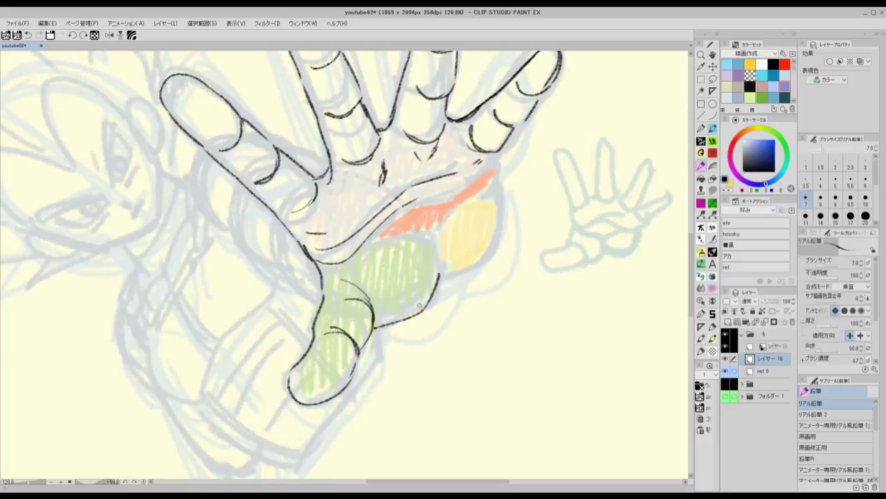
- Outline the top of the thumb mound, the red palm edge and the yellow heel of the hand
mouse_move(360, 258)
mouse_down()
mouse_move(402, 232)
mouse_move(435, 261)
mouse_up()
drag(503, 180, 486, 227)
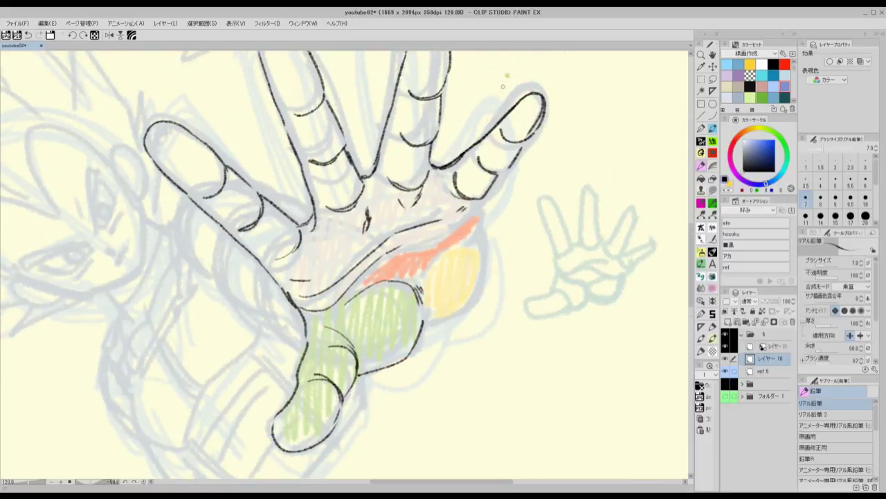
drag(421, 248, 475, 219)
drag(418, 257, 457, 240)
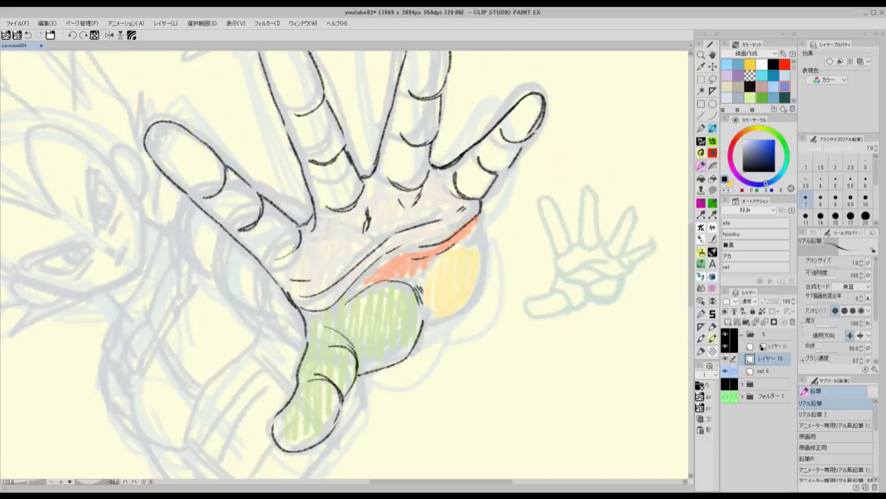
mouse_move(425, 323)
mouse_down()
mouse_move(470, 307)
mouse_move(483, 271)
mouse_up()
drag(478, 229, 473, 297)
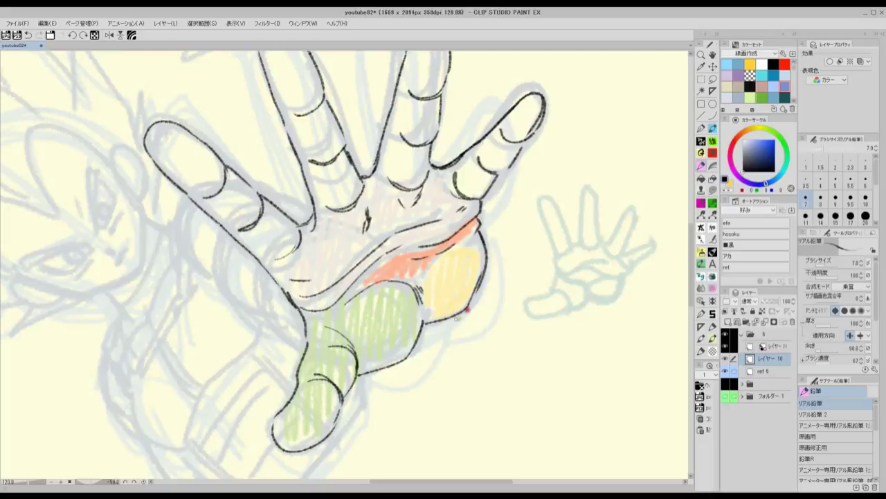
- Reinforce the finger outlines and the gaps between the fingers with heavier black pencil lines
key(^)
drag(475, 195, 543, 159)
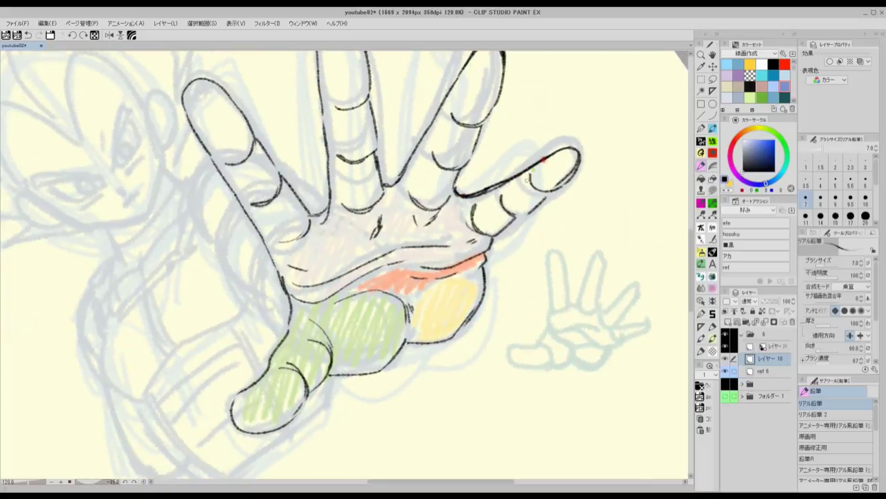
scroll(511, 214, down, 1)
drag(441, 168, 481, 194)
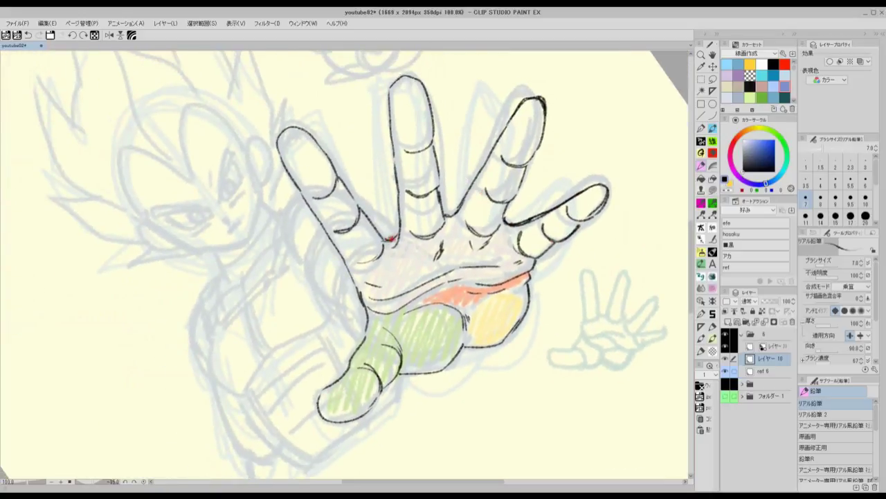
drag(336, 239, 360, 293)
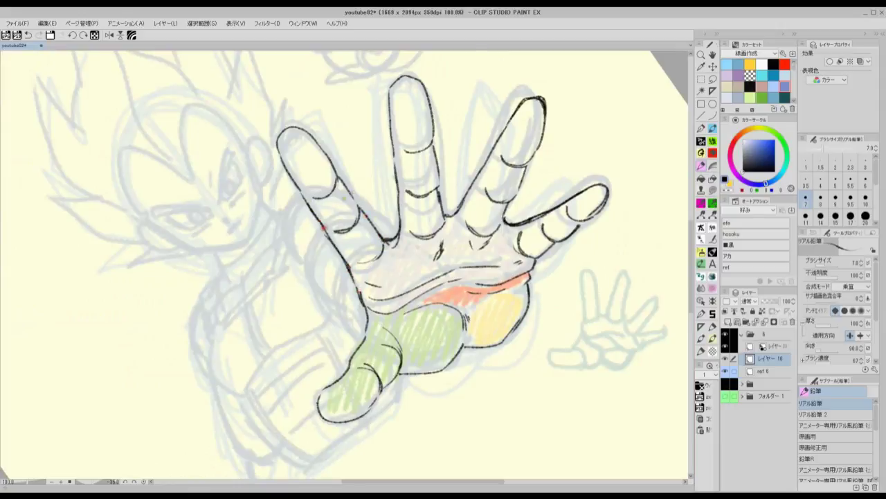
key(asciicircum)
key(asciicircum)
drag(454, 234, 518, 173)
scroll(669, 72, down, 1)
- Hatch the fingertip and base segments of the four fingers in blue chalk on layer ref 6
click(711, 130)
click(784, 99)
click(774, 98)
click(766, 370)
drag(578, 223, 564, 233)
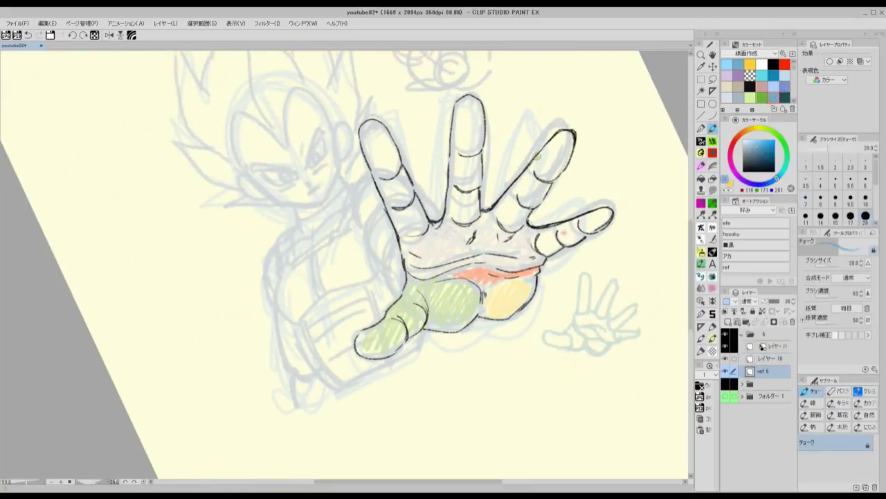
mouse_move(535, 168)
mouse_down()
mouse_move(570, 147)
mouse_move(555, 175)
mouse_up()
mouse_move(506, 193)
mouse_down()
mouse_move(506, 215)
mouse_move(525, 210)
mouse_up()
drag(543, 249, 609, 210)
drag(462, 109, 474, 209)
mouse_move(367, 132)
mouse_down()
mouse_move(380, 173)
mouse_move(392, 139)
mouse_move(407, 229)
mouse_move(414, 211)
mouse_move(420, 229)
mouse_up()
- Move layer レイヤー 10 above レイヤー 11 and switch back to the black リアル鉛筆 pencil for the face
key(^)
key(^)
key(^)
key(^)
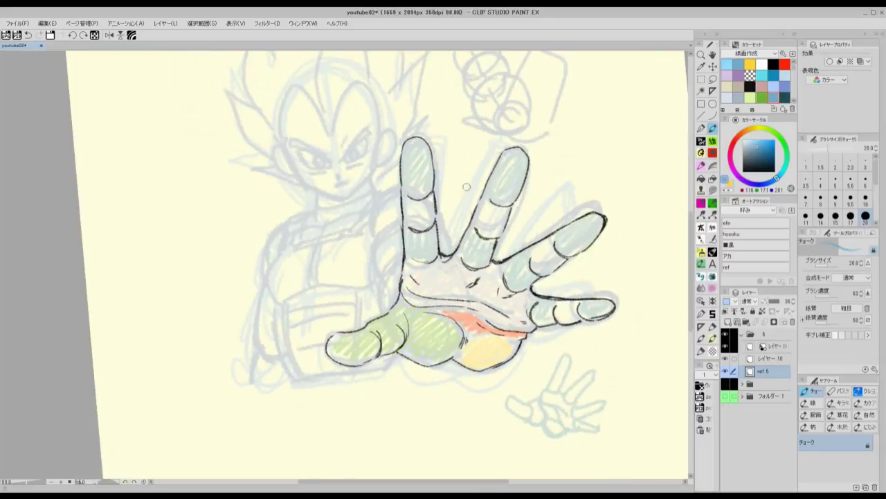
drag(494, 183, 524, 247)
scroll(554, 277, up, 1)
click(767, 348)
drag(771, 360, 771, 363)
click(770, 345)
key(ctrl+plus)
click(734, 246)
drag(523, 200, 622, 264)
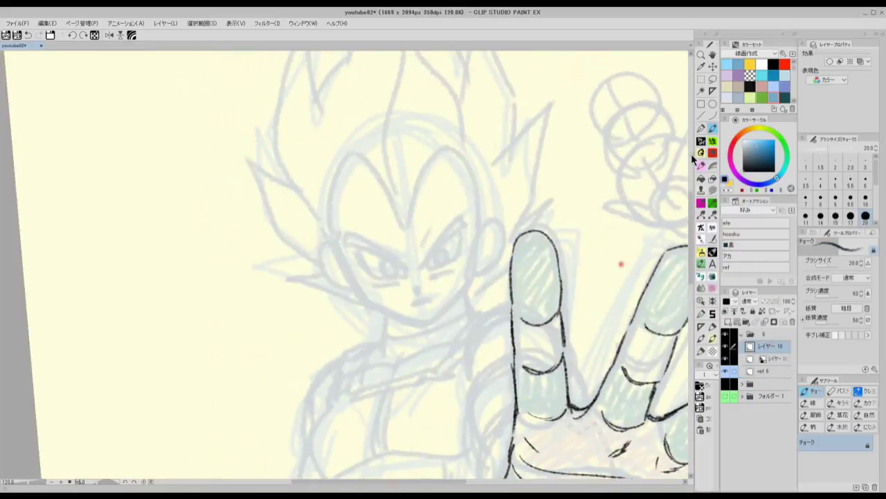
scroll(693, 158, up, 1)
click(701, 165)
scroll(519, 178, up, 3)
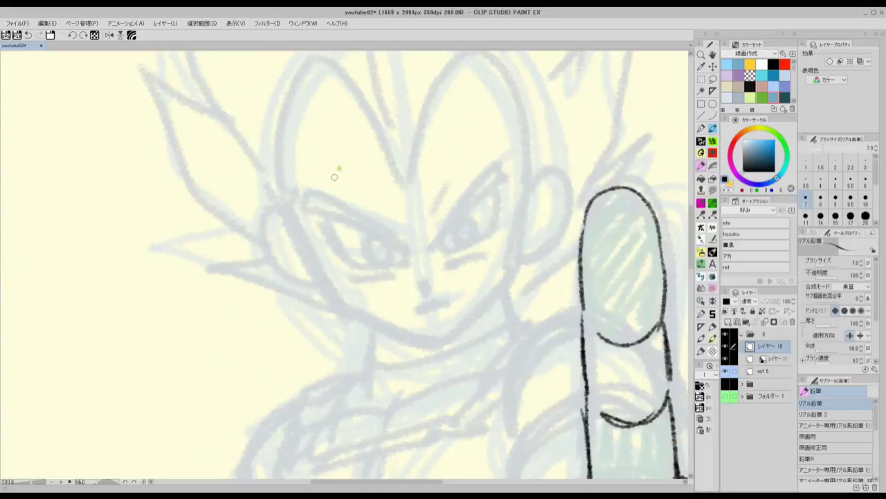
- Trace the jaw, chin and sides of the face in black pencil, with the ear farther from the raised hand
mouse_move(286, 207)
mouse_down()
mouse_move(356, 311)
mouse_move(429, 349)
mouse_move(452, 340)
mouse_move(505, 275)
mouse_up()
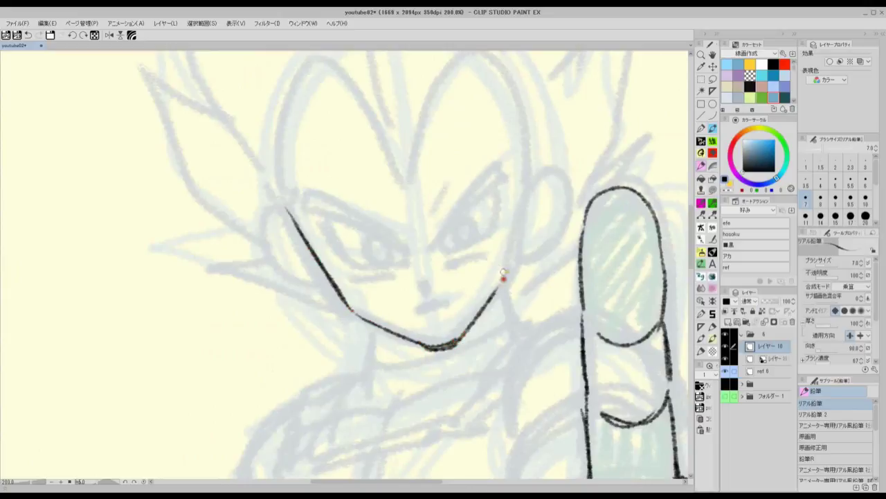
drag(523, 176, 510, 277)
drag(485, 200, 506, 201)
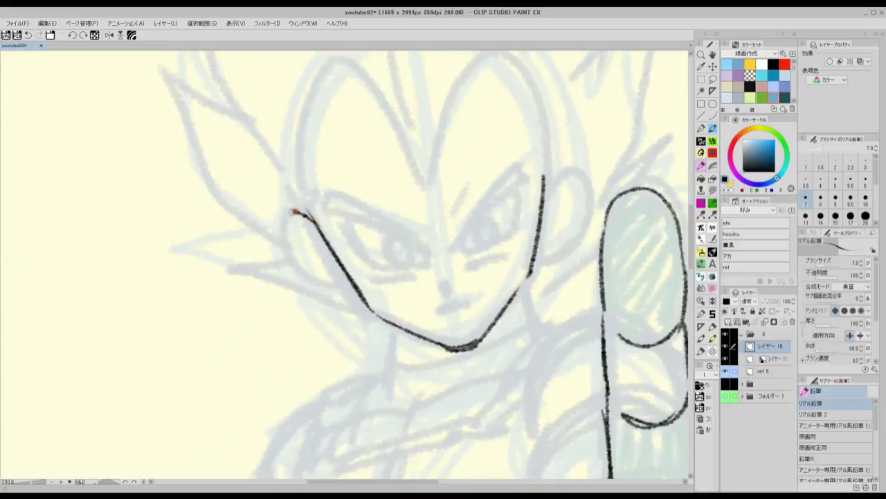
drag(302, 213, 360, 294)
mouse_move(302, 248)
mouse_down()
mouse_move(346, 282)
mouse_move(319, 271)
mouse_up()
- Draw the ear nearest the raised hand, including its inner fold lines, in black pencil
drag(545, 189, 562, 173)
mouse_move(567, 171)
mouse_down()
mouse_move(579, 232)
mouse_move(532, 266)
mouse_up()
drag(545, 210, 562, 184)
drag(561, 185, 562, 207)
drag(541, 220, 560, 229)
drag(535, 246, 557, 227)
- Trace the M-shaped hairline with its central widow's peak down to both sideburns in black pencil
drag(490, 166, 525, 231)
mouse_move(350, 262)
mouse_down()
mouse_move(336, 244)
mouse_move(375, 131)
mouse_move(425, 188)
mouse_move(460, 251)
mouse_move(466, 205)
mouse_move(503, 125)
mouse_move(576, 201)
mouse_move(579, 252)
mouse_up()
key(ctrl+z)
mouse_move(509, 121)
mouse_down()
mouse_move(563, 146)
mouse_move(576, 264)
mouse_up()
drag(501, 176, 467, 128)
key(ctrl+plus)
key(ctrl+plus)
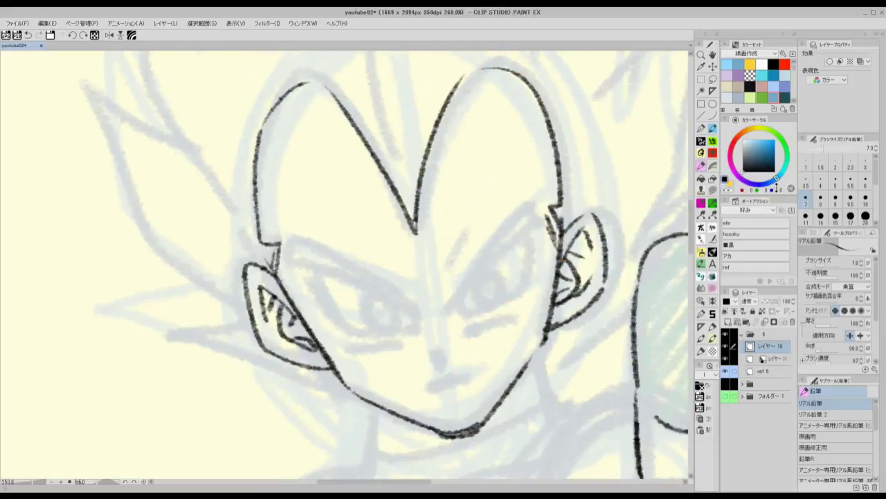
- Trace the eye and eyebrow nearest the raised hand, with iris and pupil, in black pencil at brush size 5.5
click(851, 182)
drag(564, 178, 538, 160)
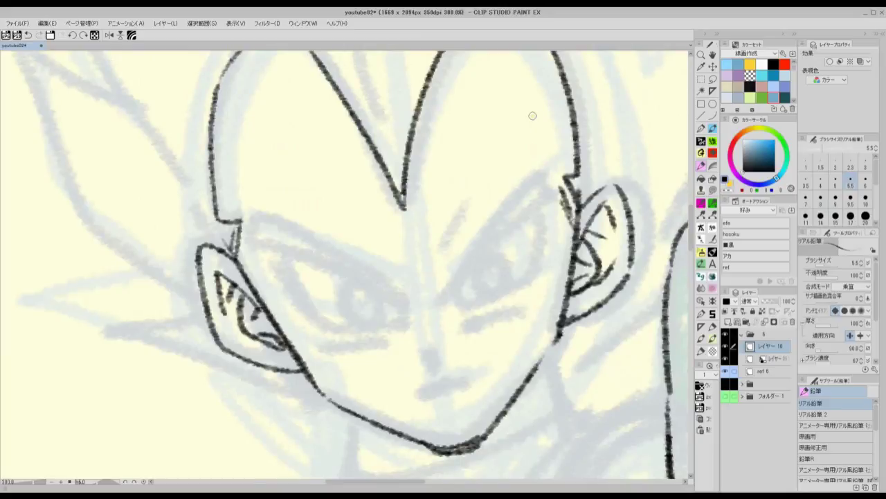
mouse_move(437, 295)
mouse_down()
mouse_move(546, 211)
mouse_move(466, 249)
mouse_move(533, 185)
mouse_up()
drag(534, 184, 545, 210)
mouse_move(449, 279)
mouse_down()
mouse_move(464, 301)
mouse_move(524, 277)
mouse_up()
mouse_move(524, 218)
mouse_down()
mouse_move(522, 278)
mouse_move(524, 218)
mouse_move(523, 270)
mouse_up()
mouse_move(477, 288)
mouse_down()
mouse_move(481, 256)
mouse_move(477, 291)
mouse_move(483, 278)
mouse_up()
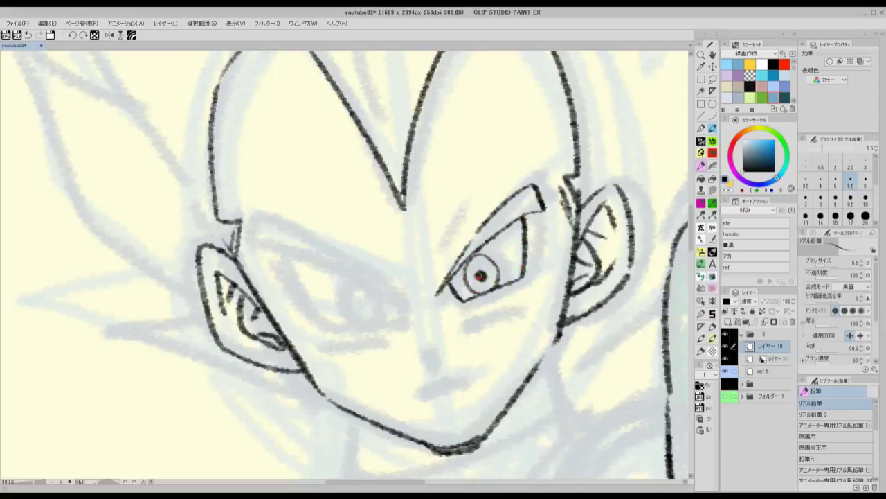
- Hatch the outer end of that eyebrow and add a thin temple line above it
scroll(474, 192, down, 1)
drag(529, 189, 539, 209)
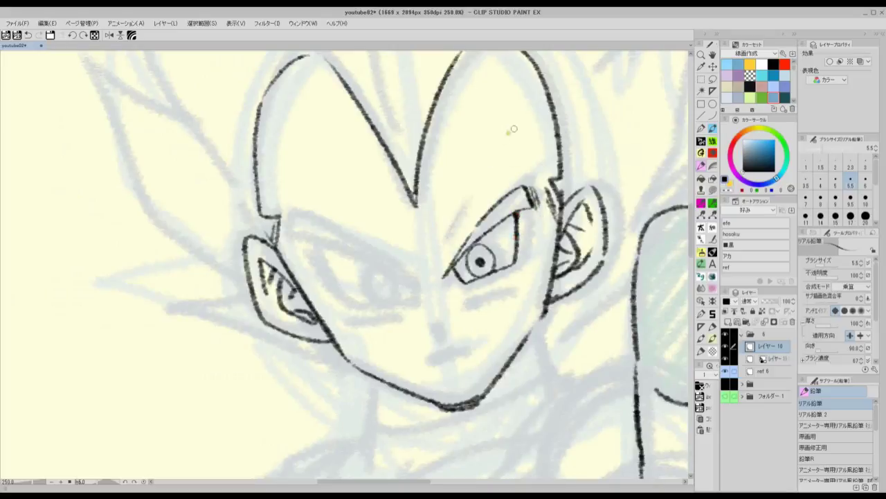
drag(532, 122, 535, 167)
scroll(539, 169, down, 1)
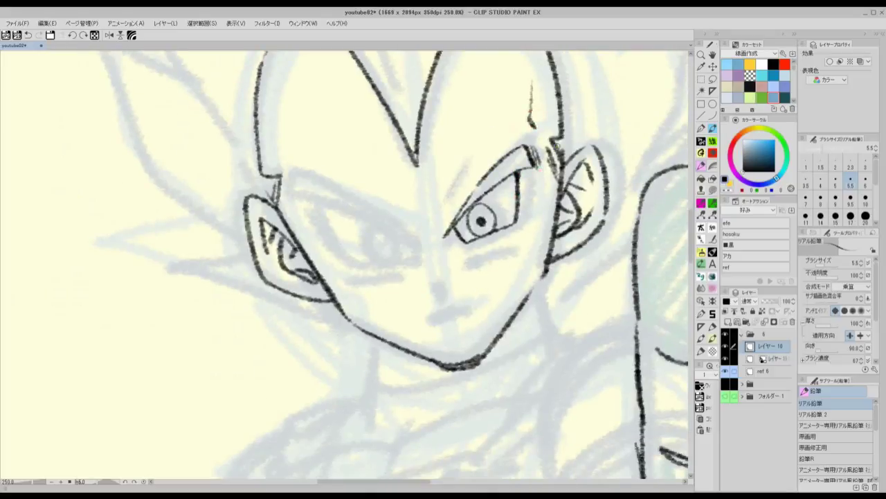
- Lasso the finished eye, eyebrow and temple line and nudge them slightly down on the face
click(713, 79)
mouse_move(539, 75)
mouse_down()
mouse_move(545, 149)
mouse_move(435, 236)
mouse_move(513, 74)
mouse_up()
key(ctrl+t)
drag(525, 179, 527, 187)
key(Return)
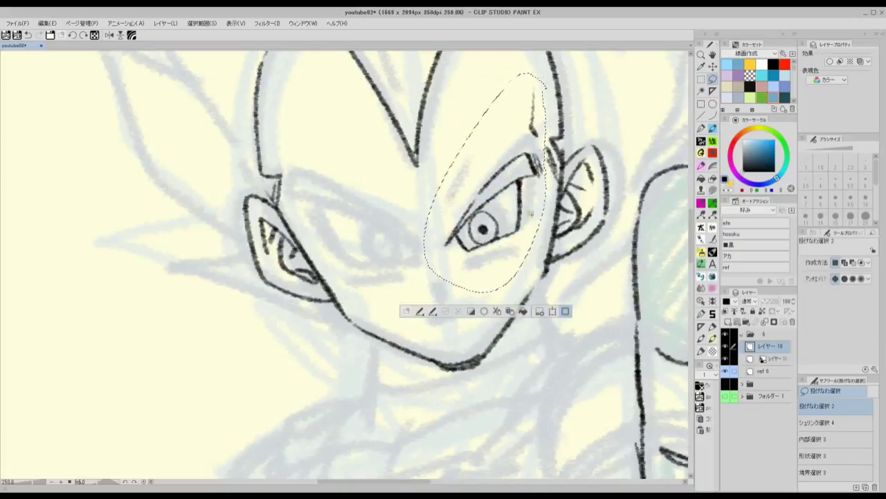
- Copy the selected eye to a new layer, flip it horizontally and rotate it into place over the other rough eye
click(510, 311)
key(ctrl+t)
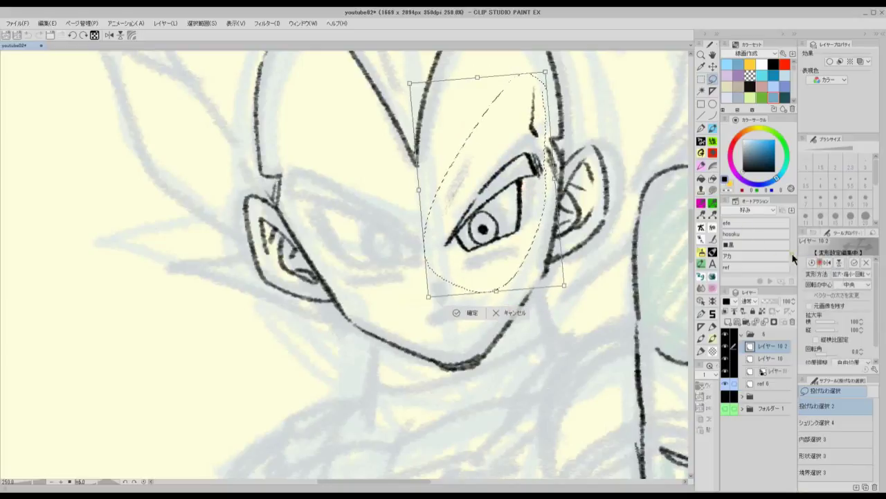
click(828, 262)
click(828, 262)
click(828, 262)
drag(510, 195, 375, 218)
drag(449, 182, 442, 153)
drag(400, 219, 409, 223)
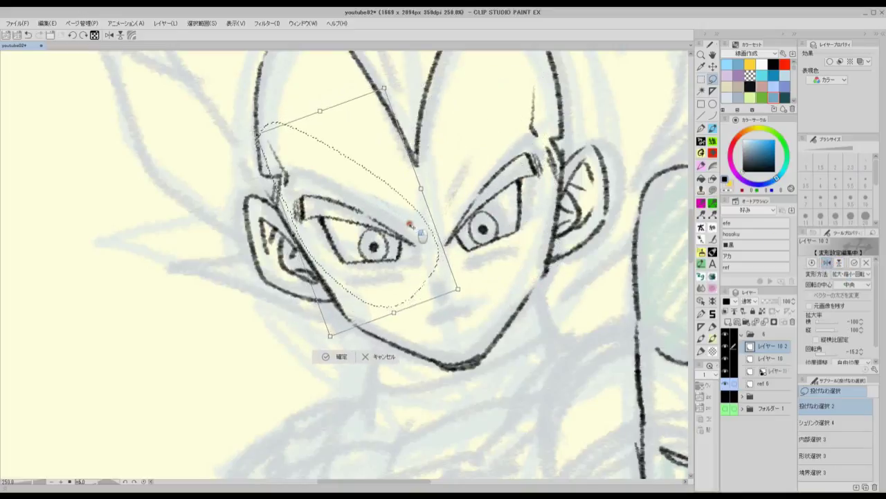
key(Return)
- Clear the selection and draw the nose and small frowning mouth in black pencil
click(275, 335)
drag(547, 219, 509, 185)
scroll(509, 183, up, 1)
key(ctrl+plus)
click(701, 153)
click(701, 165)
key(minus)
key(minus)
mouse_move(385, 259)
mouse_down()
mouse_move(398, 295)
mouse_move(417, 269)
mouse_move(384, 278)
mouse_move(381, 298)
mouse_move(411, 298)
mouse_up()
drag(446, 346, 442, 302)
mouse_move(389, 279)
mouse_down()
mouse_move(430, 250)
mouse_move(435, 261)
mouse_move(426, 280)
mouse_up()
drag(441, 194, 456, 232)
- Add the creases under both eyes and the frown lines above the inner end of the eyebrow nearest the raised hand
key(minus)
key(minus)
key(minus)
key(minus)
drag(269, 317, 341, 253)
mouse_move(414, 191)
mouse_down()
mouse_move(465, 120)
mouse_move(490, 113)
mouse_move(467, 189)
mouse_up()
scroll(489, 106, down, 1)
key(asciicircum)
key(asciicircum)
key(asciicircum)
key(asciicircum)
key(asciicircum)
key(asciicircum)
drag(423, 231, 457, 172)
scroll(458, 175, down, 1)
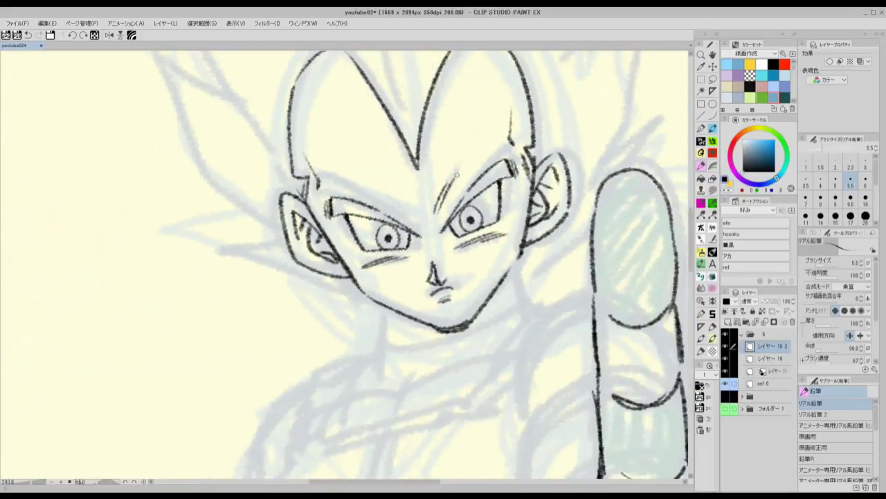
- Thicken the jaw, chin and cheek outlines and darken the inner corners of the eyes in black pencil
mouse_move(316, 223)
mouse_down()
mouse_move(361, 291)
mouse_move(448, 330)
mouse_up()
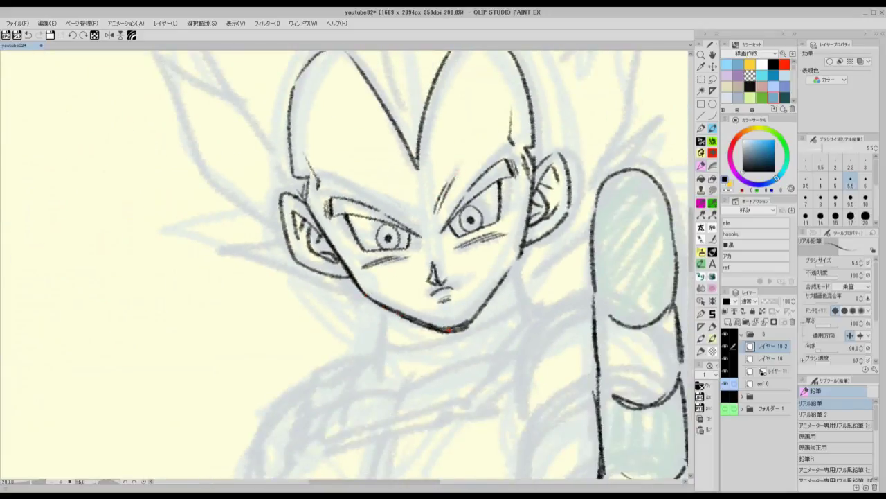
drag(457, 330, 497, 287)
scroll(513, 237, down, 1)
drag(522, 241, 496, 284)
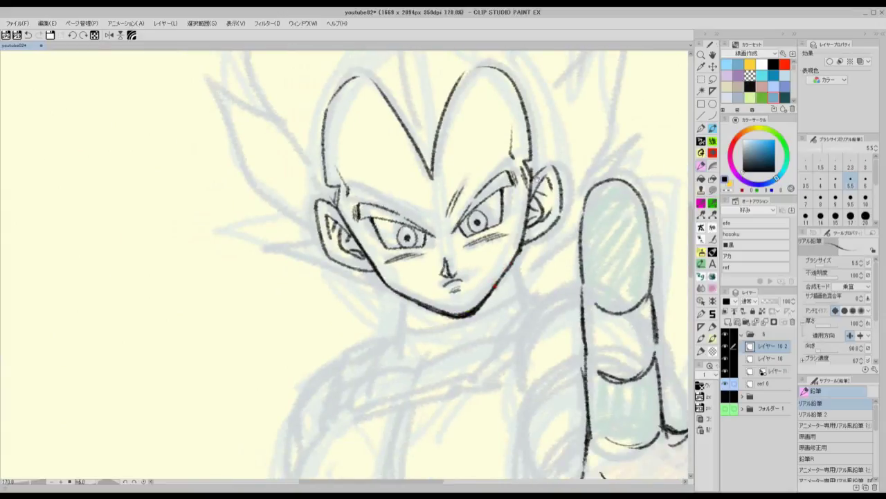
drag(529, 195, 509, 253)
scroll(362, 257, up, 1)
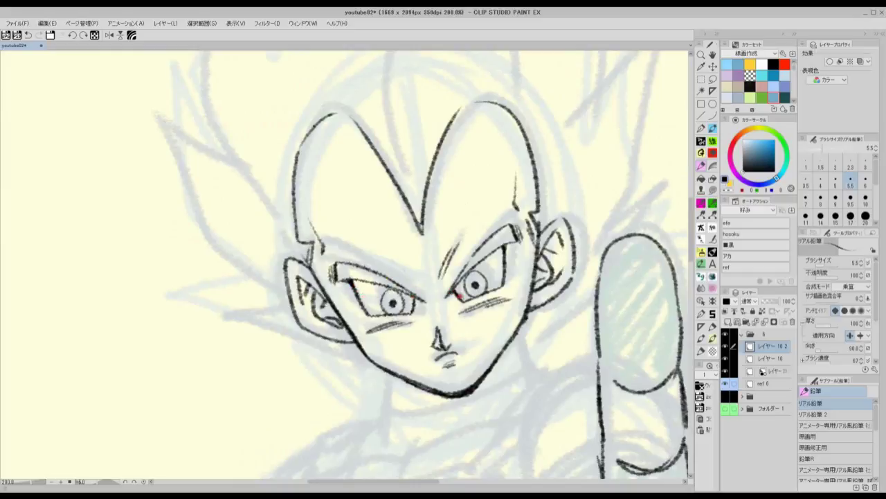
scroll(502, 271, down, 1)
drag(482, 158, 488, 178)
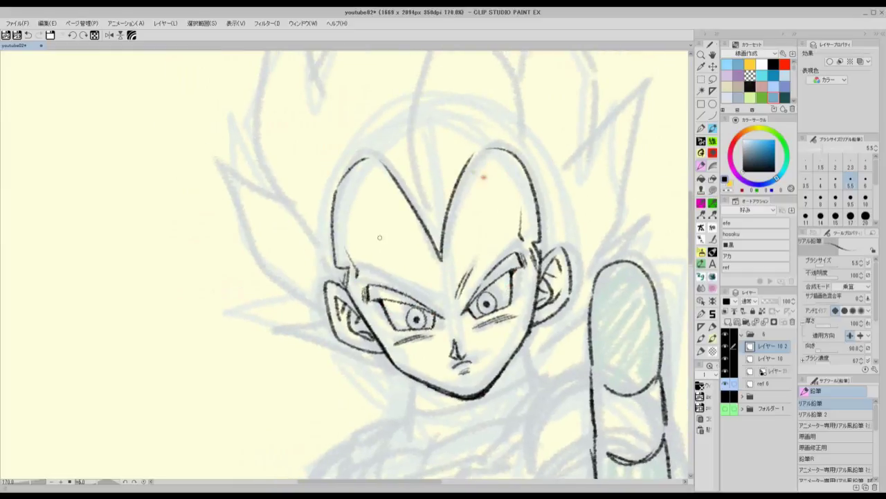
- Erase the mirrored temple line on the side away from the raised hand and redraw it with the リアル鉛筆 pencil
key(e)
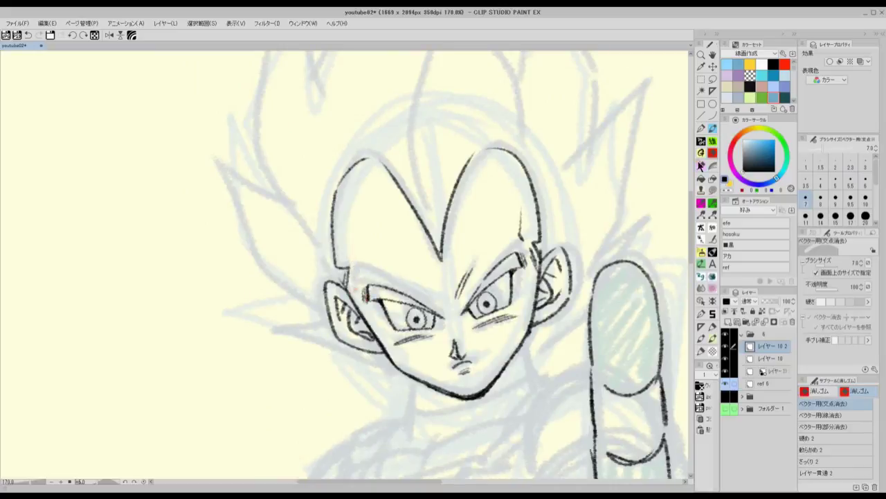
click(713, 142)
click(701, 129)
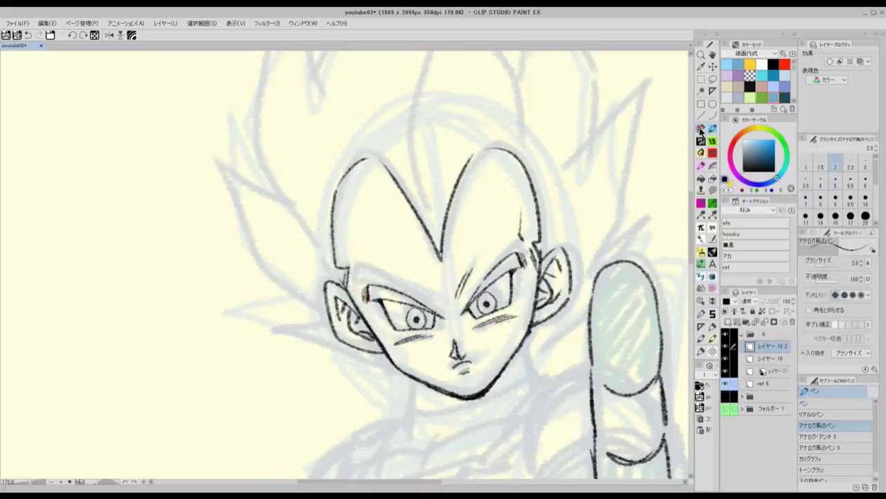
click(714, 153)
click(712, 144)
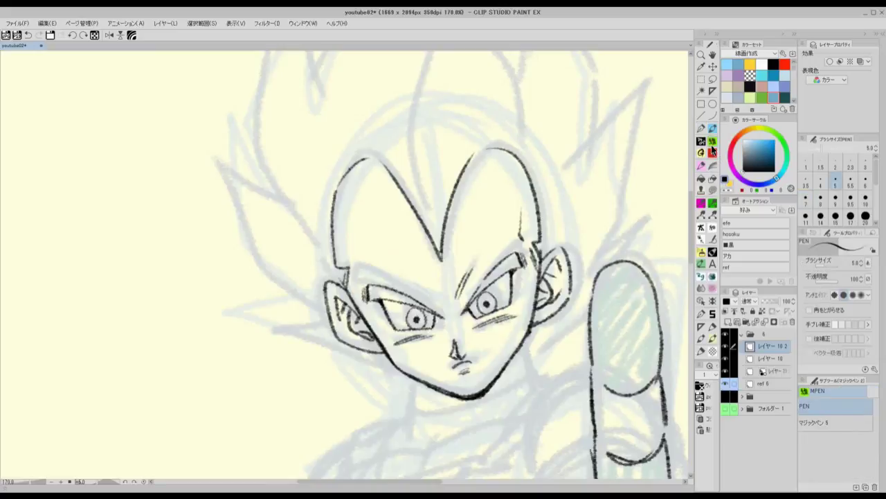
click(702, 166)
drag(350, 232, 359, 268)
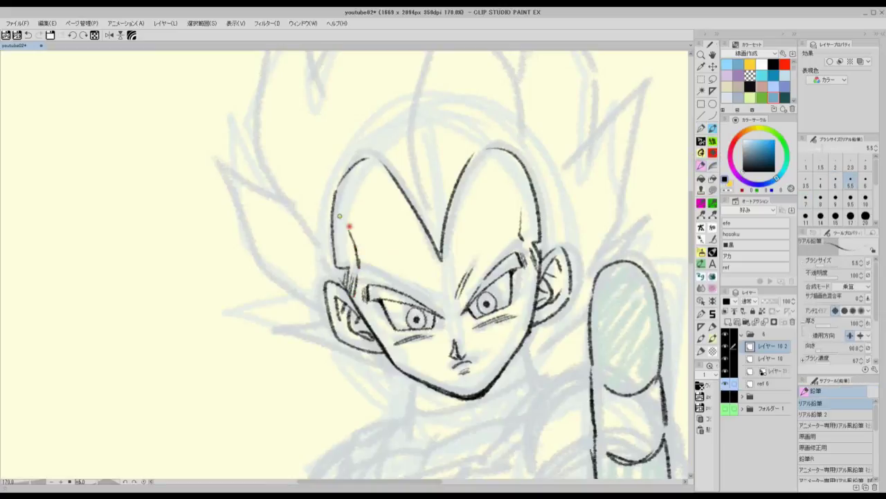
- Trace the tall central hair spike rising from the widow's peak, including its inner strand lines
scroll(513, 214, down, 2)
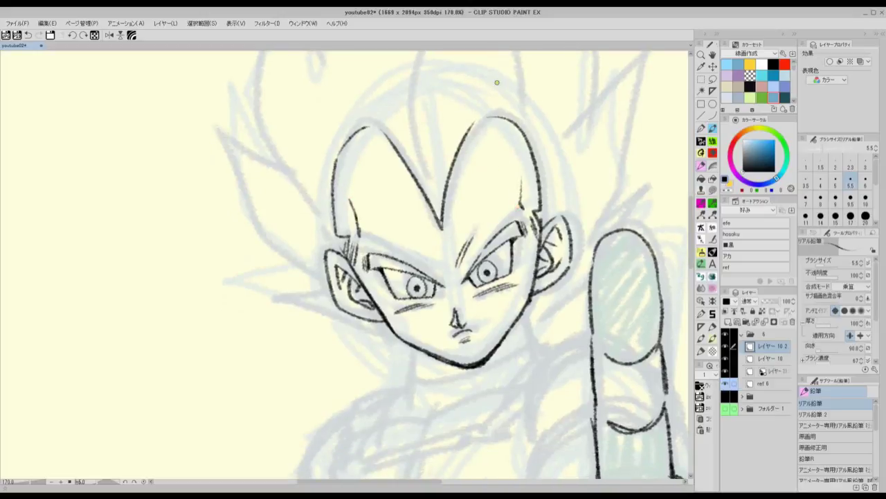
scroll(543, 111, down, 1)
drag(512, 124, 509, 222)
mouse_move(454, 303)
mouse_down()
mouse_move(440, 208)
mouse_move(452, 121)
mouse_up()
mouse_move(420, 213)
mouse_down()
mouse_move(441, 59)
mouse_move(513, 202)
mouse_move(491, 172)
mouse_up()
drag(497, 213, 470, 99)
drag(456, 113, 502, 197)
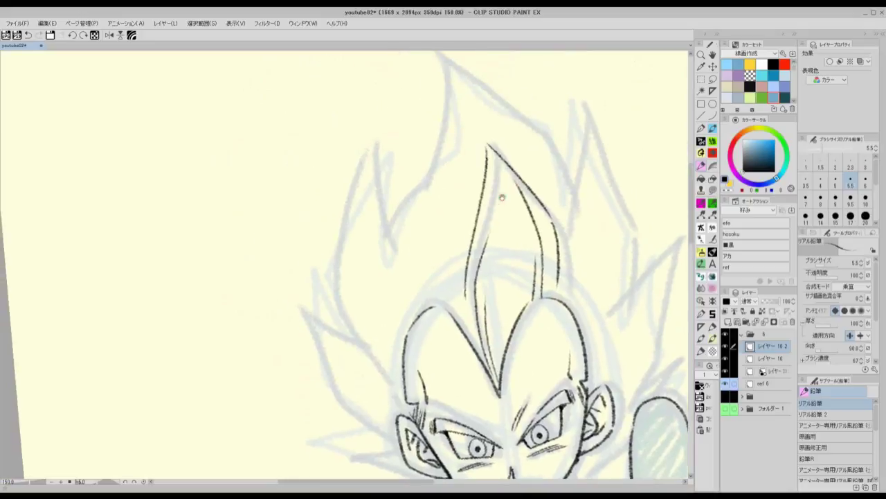
- Trace the outer hair spikes from the temple away from the raised hand up and over the top of the hair
mouse_move(374, 361)
mouse_down()
mouse_move(372, 144)
mouse_move(392, 262)
mouse_up()
drag(374, 145, 389, 264)
drag(402, 353, 367, 298)
drag(388, 227, 419, 132)
mouse_move(423, 119)
mouse_down()
mouse_move(418, 191)
mouse_move(442, 142)
mouse_up()
mouse_move(444, 179)
mouse_down()
mouse_move(406, 243)
mouse_move(397, 115)
mouse_move(507, 190)
mouse_up()
mouse_move(507, 191)
mouse_down()
mouse_move(547, 292)
mouse_move(510, 218)
mouse_up()
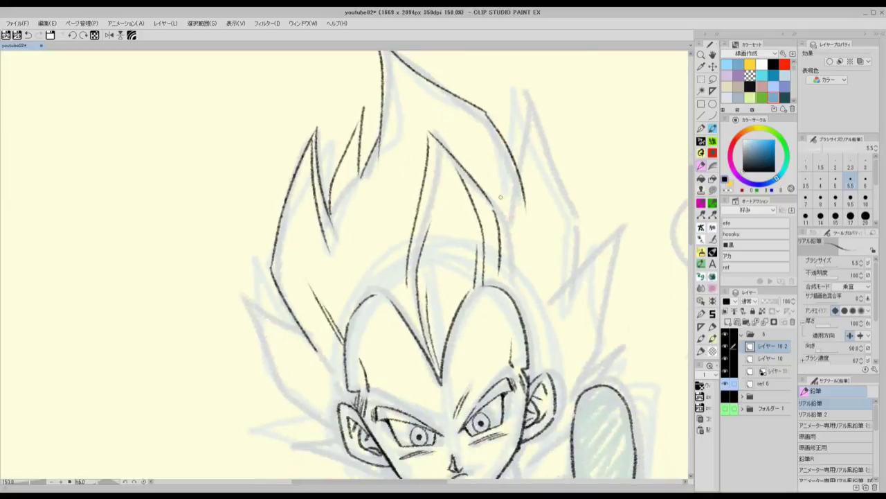
- Thicken the hairline with an added root strand, merge レイヤー 10 2 into レイヤー 10, and erase the stray hairline overlaps
mouse_move(381, 292)
mouse_down()
mouse_move(392, 312)
mouse_move(386, 193)
mouse_up()
mouse_move(341, 278)
mouse_down()
mouse_move(341, 220)
mouse_move(370, 194)
mouse_move(416, 248)
mouse_move(463, 184)
mouse_move(506, 202)
mouse_up()
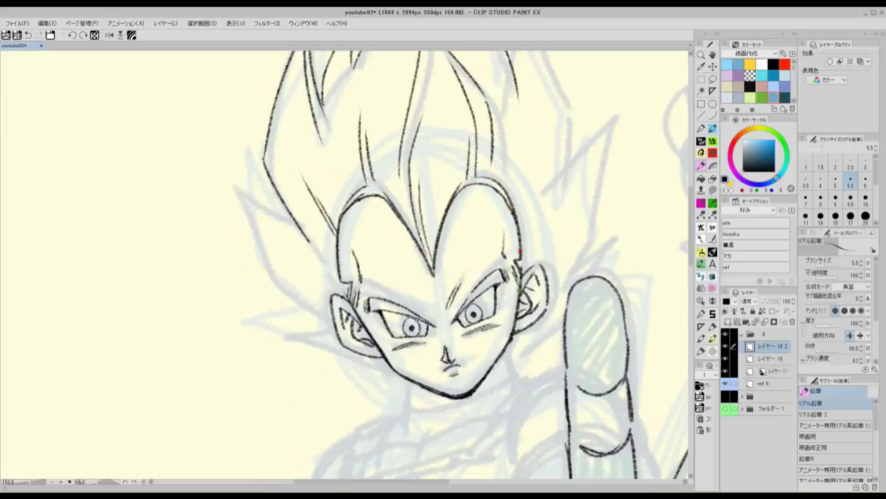
click(701, 142)
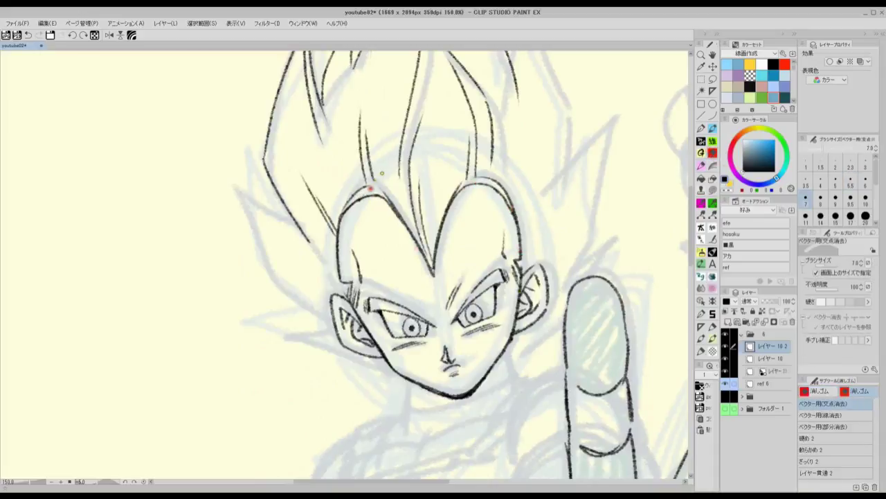
key(ctrl+e)
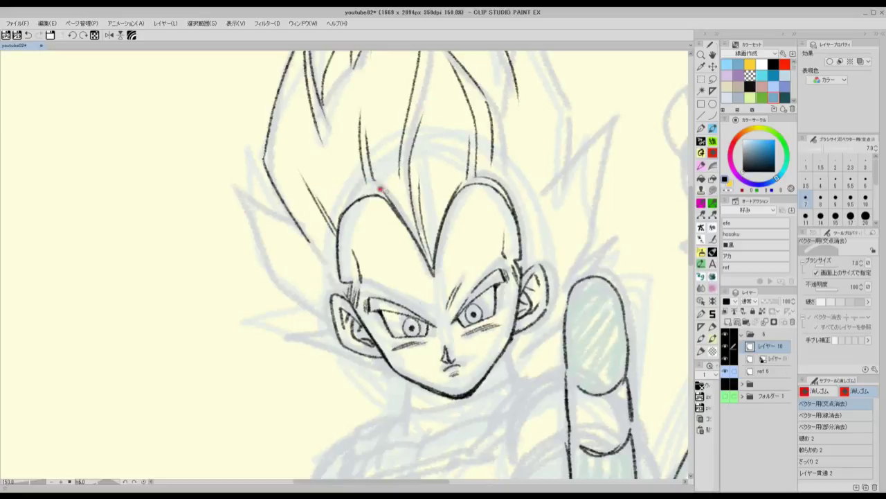
drag(500, 185, 510, 197)
- Trace the hair spikes on the raised hand's side, from the crown down to the small tufts behind the ear
scroll(520, 230, down, 1)
mouse_move(563, 126)
mouse_down()
mouse_move(529, 207)
mouse_move(476, 242)
mouse_up()
click(701, 166)
mouse_move(497, 192)
mouse_down()
mouse_move(481, 251)
mouse_move(504, 183)
mouse_up()
mouse_move(488, 144)
mouse_down()
mouse_move(538, 198)
mouse_move(516, 277)
mouse_up()
mouse_move(534, 227)
mouse_down()
mouse_move(576, 184)
mouse_move(526, 320)
mouse_up()
drag(520, 270, 576, 186)
mouse_move(575, 186)
mouse_down()
mouse_move(546, 273)
mouse_move(515, 319)
mouse_up()
drag(556, 278, 566, 204)
mouse_move(554, 234)
mouse_down()
mouse_move(582, 214)
mouse_move(517, 280)
mouse_move(540, 271)
mouse_move(566, 218)
mouse_up()
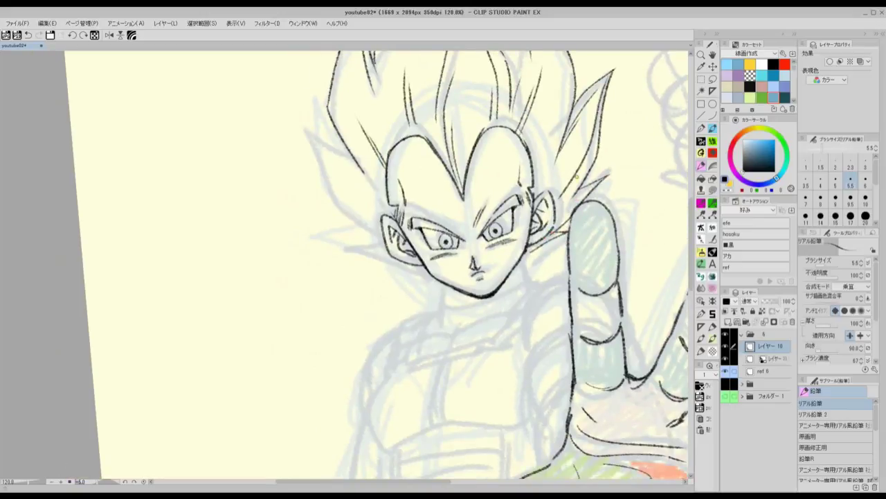
- Rotate the canvas and trace the large side hair spike above the ear farther from the raised hand
key(asciicircum)
key(asciicircum)
key(asciicircum)
key(asciicircum)
key(asciicircum)
key(asciicircum)
key(asciicircum)
key(asciicircum)
key(asciicircum)
mouse_move(390, 268)
mouse_down()
mouse_move(383, 222)
mouse_move(412, 134)
mouse_move(431, 197)
mouse_up()
mouse_move(412, 149)
mouse_down()
mouse_move(418, 242)
mouse_move(401, 258)
mouse_move(395, 219)
mouse_move(407, 154)
mouse_up()
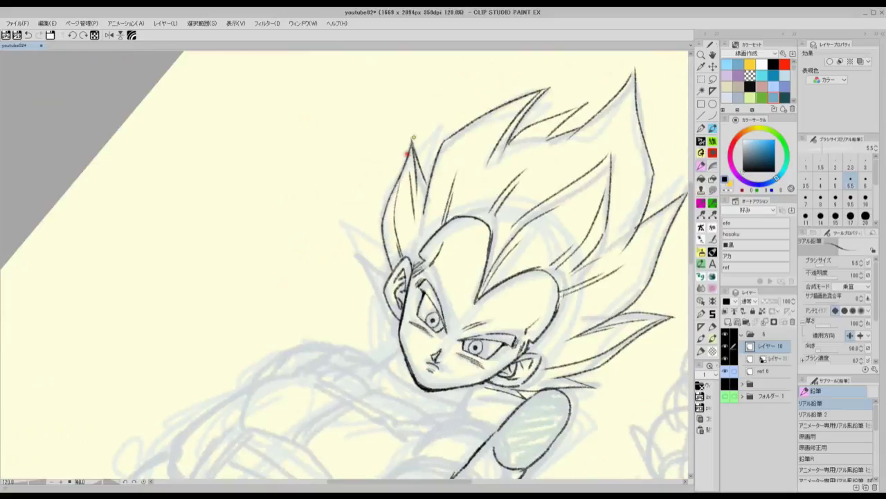
drag(391, 272, 346, 244)
mouse_move(346, 244)
mouse_down()
mouse_move(390, 319)
mouse_move(370, 239)
mouse_up()
key(ctrl+z)
key(ctrl+z)
mouse_move(369, 239)
mouse_down()
mouse_move(383, 256)
mouse_move(345, 188)
mouse_up()
- Rotate the canvas back and trace the lower hair tufts around the ear farther from the raised hand
key(minus)
key(minus)
key(minus)
key(minus)
key(minus)
key(minus)
key(minus)
key(minus)
key(minus)
key(minus)
key(minus)
mouse_move(316, 296)
mouse_down()
mouse_move(358, 305)
mouse_move(347, 303)
mouse_up()
key(ctrl+z)
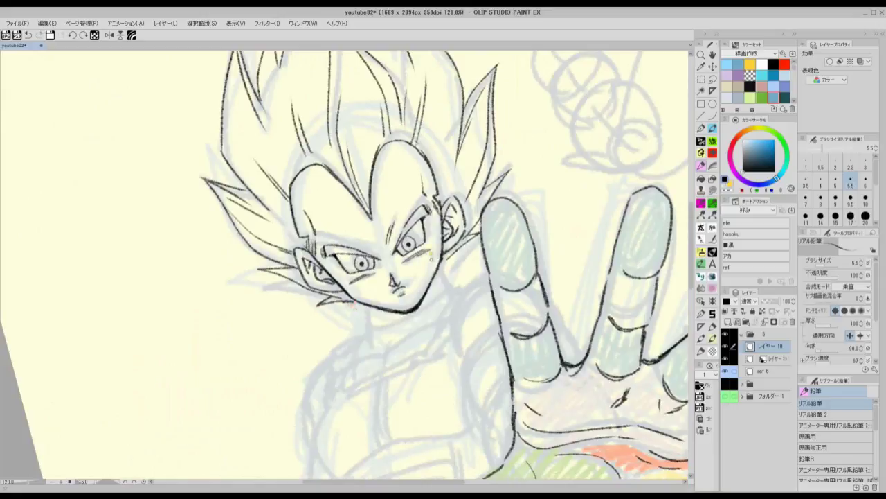
- Add the remaining tuft behind the far ear and inner strand lines to the hair spikes on both sides
drag(428, 247, 429, 216)
drag(347, 153, 405, 301)
drag(294, 162, 292, 210)
mouse_move(297, 220)
mouse_down()
mouse_move(306, 242)
mouse_move(327, 244)
mouse_up()
mouse_move(339, 78)
mouse_down()
mouse_move(371, 124)
mouse_move(410, 109)
mouse_move(467, 182)
mouse_move(461, 128)
mouse_up()
drag(463, 102, 489, 155)
mouse_move(507, 198)
mouse_down()
mouse_move(503, 285)
mouse_move(470, 85)
mouse_up()
scroll(487, 72, up, 1)
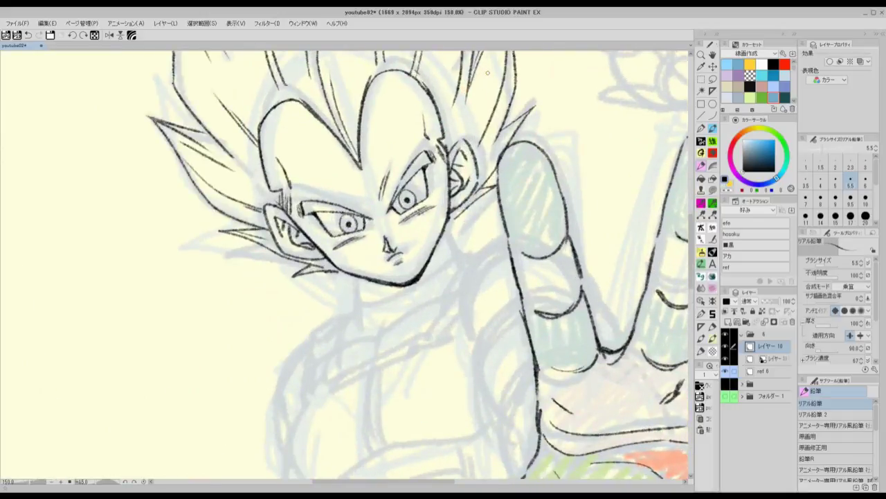
- Draw the neck, its muscle lines, the suit collar and a small hair tuft behind the jaw at brush size 7
click(806, 201)
drag(408, 233, 445, 155)
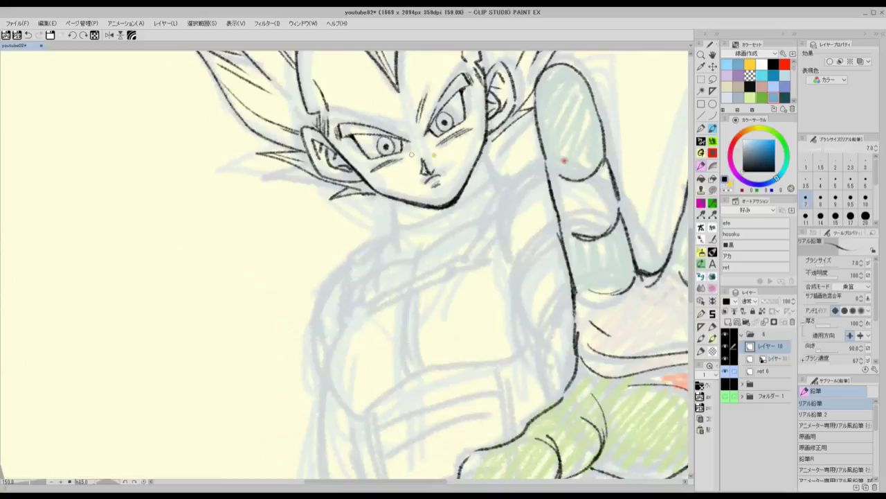
mouse_move(395, 201)
mouse_down()
mouse_move(403, 242)
mouse_move(381, 251)
mouse_move(490, 205)
mouse_up()
drag(483, 147, 496, 177)
mouse_move(409, 209)
mouse_down()
mouse_move(425, 255)
mouse_move(458, 198)
mouse_up()
drag(418, 223, 456, 210)
drag(451, 213, 494, 166)
drag(471, 140, 470, 171)
drag(375, 223, 364, 236)
drag(364, 235, 386, 229)
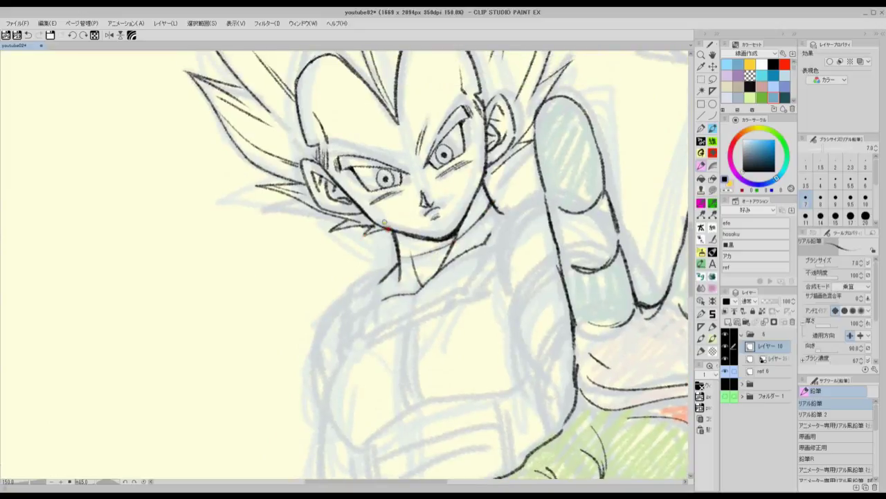
- Trace the armor's neckline and the shoulder strap nearest the raised hand in black pencil
drag(459, 236, 427, 151)
drag(346, 246, 429, 210)
mouse_move(430, 207)
mouse_down()
mouse_move(453, 167)
mouse_move(418, 212)
mouse_move(418, 199)
mouse_up()
mouse_move(424, 237)
mouse_down()
mouse_move(453, 153)
mouse_move(406, 200)
mouse_up()
mouse_move(419, 164)
mouse_down()
mouse_move(451, 154)
mouse_move(418, 166)
mouse_move(435, 167)
mouse_move(433, 175)
mouse_up()
drag(400, 198, 501, 165)
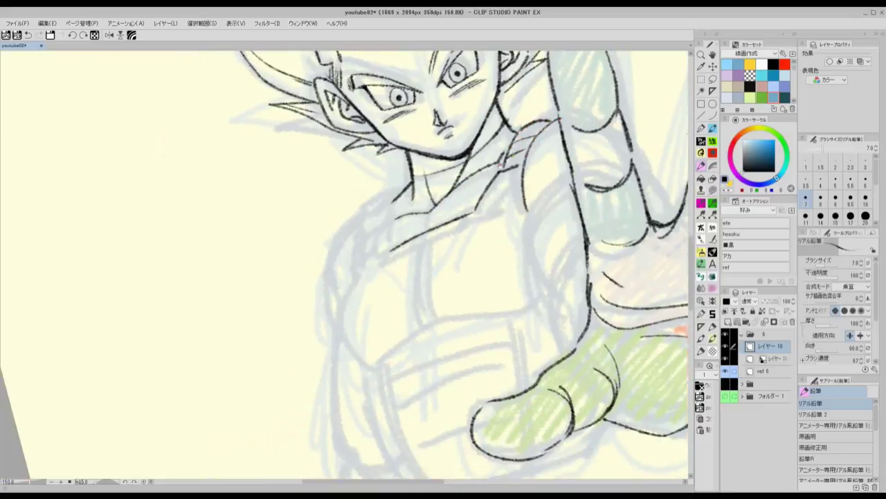
- Trace the other shoulder strap, the chest plate's vertical band and its curved lower edge in black pencil
mouse_move(359, 242)
mouse_down()
mouse_move(389, 246)
mouse_move(350, 283)
mouse_up()
mouse_move(358, 235)
mouse_down()
mouse_move(378, 262)
mouse_move(415, 251)
mouse_move(424, 320)
mouse_up()
mouse_move(429, 260)
mouse_down()
mouse_move(435, 319)
mouse_move(500, 188)
mouse_move(521, 181)
mouse_up()
drag(355, 240, 358, 215)
mouse_move(359, 213)
mouse_down()
mouse_move(396, 193)
mouse_move(392, 203)
mouse_up()
drag(359, 232, 389, 210)
drag(434, 234, 400, 149)
mouse_move(317, 195)
mouse_down()
mouse_move(307, 247)
mouse_move(505, 216)
mouse_up()
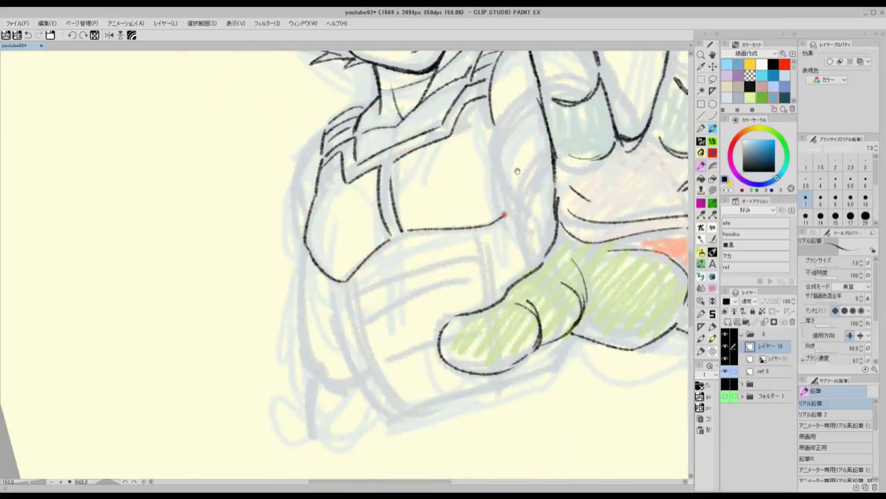
- Trace the chest plate's second lower edge line and the contour lines of the raised arm behind the hand
drag(517, 171, 409, 254)
mouse_move(389, 206)
mouse_down()
mouse_move(387, 233)
mouse_move(421, 350)
mouse_move(441, 250)
mouse_up()
drag(447, 244, 429, 261)
drag(498, 164, 520, 207)
drag(399, 199, 429, 168)
drag(435, 207, 528, 89)
- Trace the double side band of the abdominal armor and the vertical band beside the thumb in black pencil
key(minus)
mouse_move(319, 248)
mouse_down()
mouse_move(333, 262)
mouse_move(399, 166)
mouse_move(451, 132)
mouse_up()
drag(339, 251, 413, 361)
drag(430, 274, 380, 285)
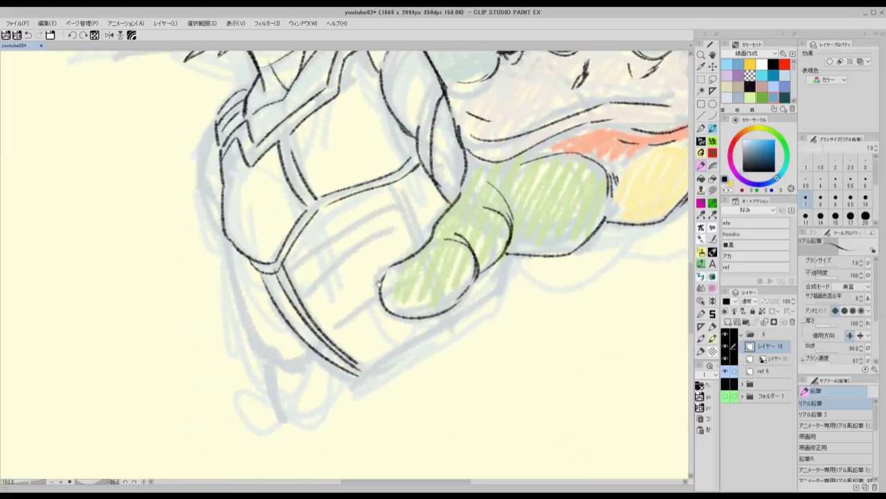
mouse_move(394, 183)
mouse_down()
mouse_move(423, 251)
mouse_move(433, 241)
mouse_up()
drag(487, 308, 424, 196)
- Draw the armor's bottom rim with its end caps and the waist edge rising to the raised hand
mouse_move(360, 317)
mouse_down()
mouse_move(376, 273)
mouse_move(449, 159)
mouse_up()
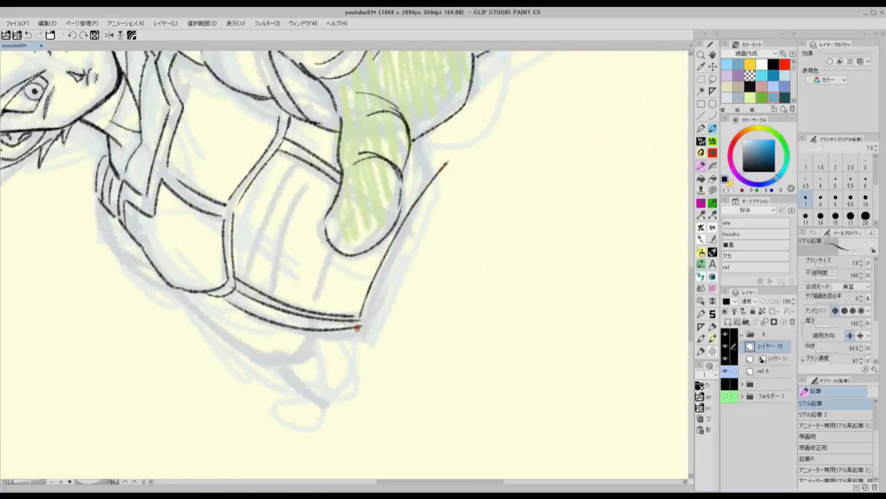
drag(358, 333, 465, 167)
mouse_move(389, 263)
mouse_down()
mouse_move(384, 280)
mouse_move(416, 250)
mouse_up()
drag(484, 192, 490, 226)
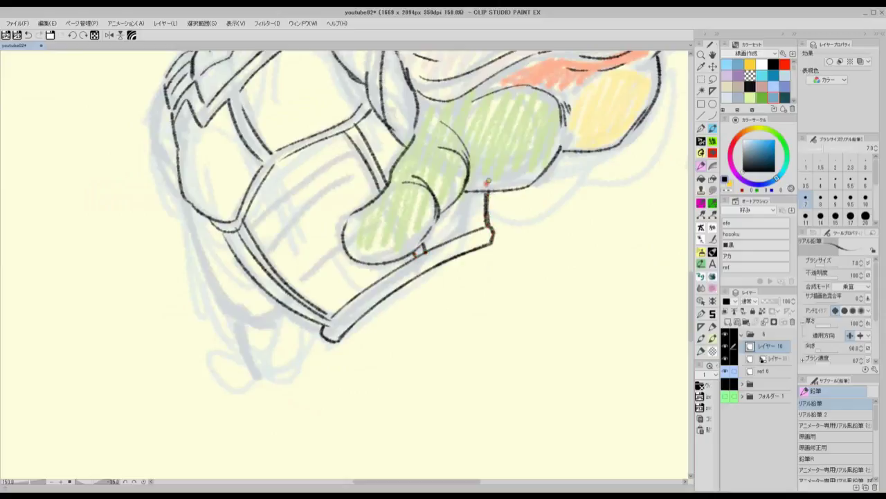
drag(489, 182, 523, 174)
- Draw the curved horizontal ridges across the abdominal armor between the two bands
drag(359, 226, 377, 182)
drag(396, 180, 459, 154)
mouse_move(378, 268)
mouse_down()
mouse_move(408, 234)
mouse_move(480, 184)
mouse_up()
drag(404, 292, 444, 256)
- Add short hatching strokes to the chest armor just below both shoulder straps
key(asciicircum)
key(asciicircum)
key(asciicircum)
key(asciicircum)
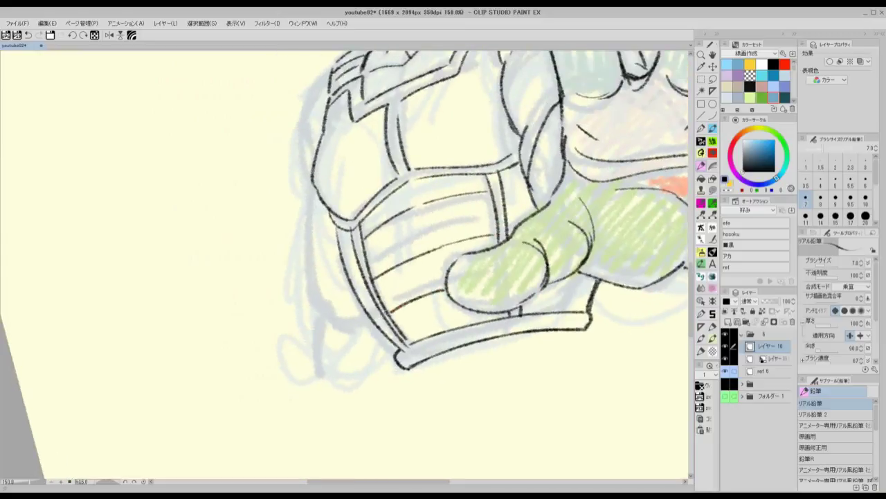
drag(430, 132, 446, 247)
key(minus)
key(minus)
drag(336, 245, 363, 226)
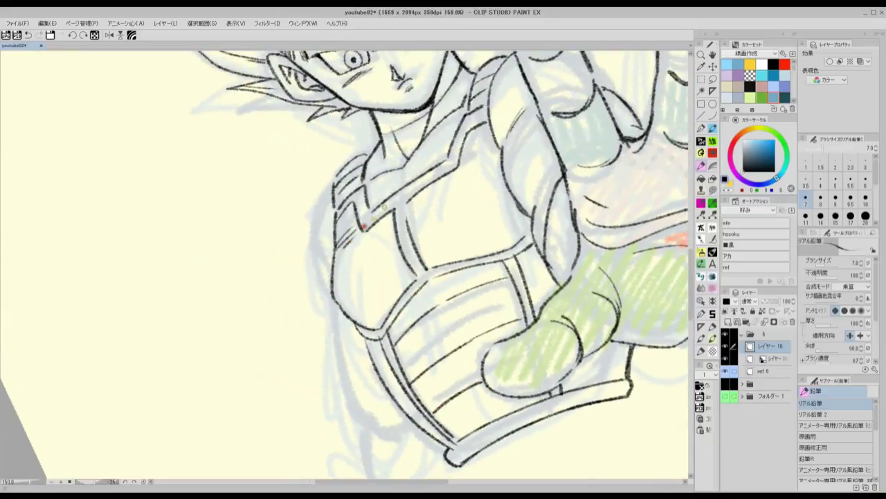
drag(459, 163, 489, 143)
drag(461, 164, 495, 142)
drag(418, 145, 454, 120)
- Trace the outline of the lowered arm from the shoulder to the forearm beside the armor
mouse_move(370, 161)
mouse_down()
mouse_move(347, 194)
mouse_move(367, 268)
mouse_move(392, 254)
mouse_up()
key(ctrl+z)
mouse_move(359, 129)
mouse_down()
mouse_move(358, 240)
mouse_move(403, 360)
mouse_move(372, 314)
mouse_move(368, 234)
mouse_up()
drag(360, 270, 363, 339)
drag(369, 267, 391, 274)
scroll(398, 266, down, 1)
mouse_move(496, 93)
mouse_down()
mouse_move(429, 221)
mouse_move(482, 147)
mouse_move(486, 191)
mouse_up()
key(asciicircum)
key(asciicircum)
key(asciicircum)
drag(493, 278, 505, 310)
scroll(509, 311, down, 2)
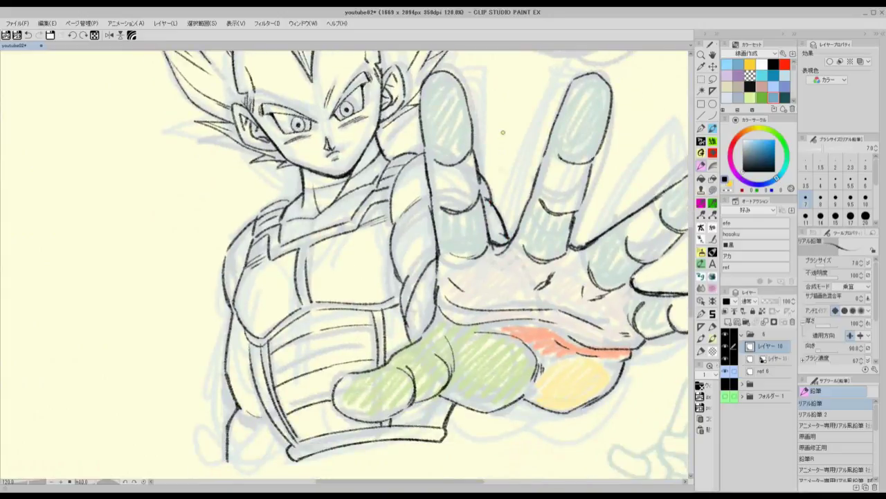
- Add short hatching strokes on the raised arm and near the adjoining shoulder strap
scroll(426, 253, down, 1)
drag(478, 274, 457, 234)
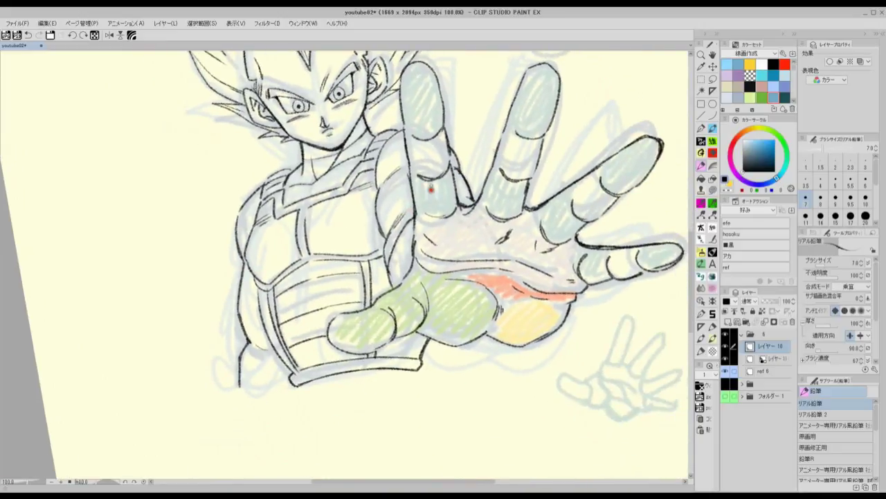
drag(457, 187, 479, 209)
drag(442, 200, 497, 238)
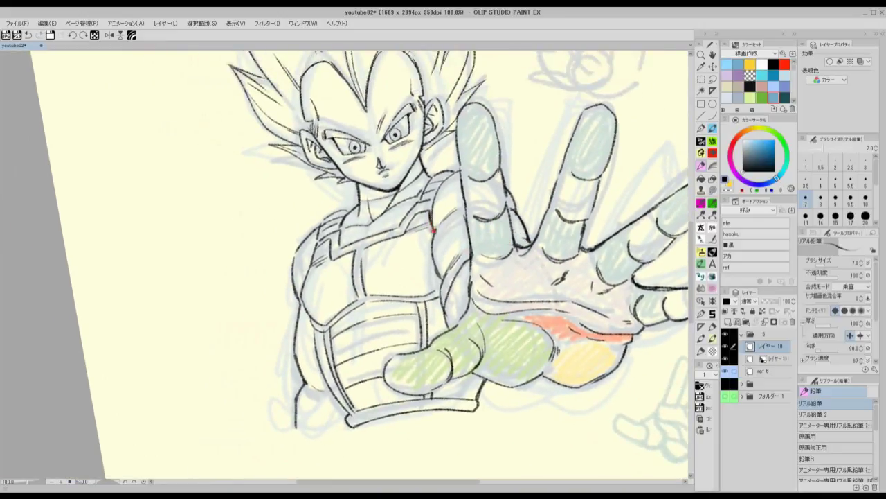
drag(431, 199, 434, 211)
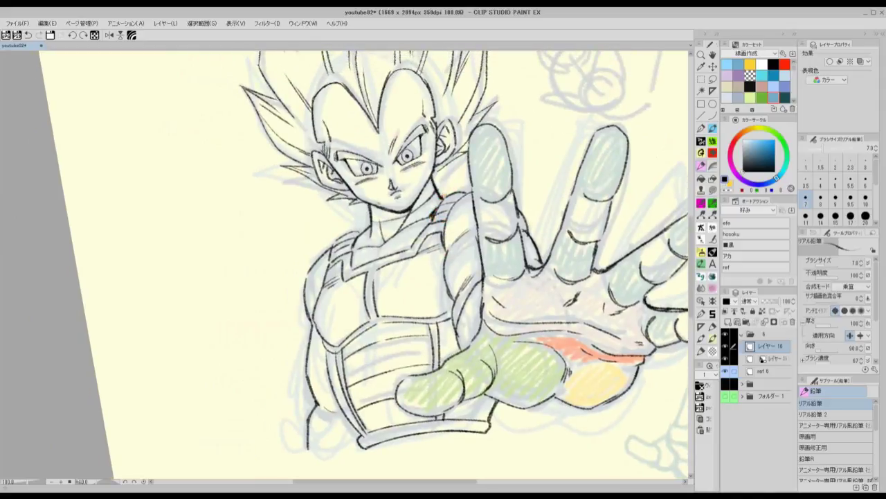
- Darken the shadow under the chin on the neck and save the drawing
scroll(383, 205, up, 1)
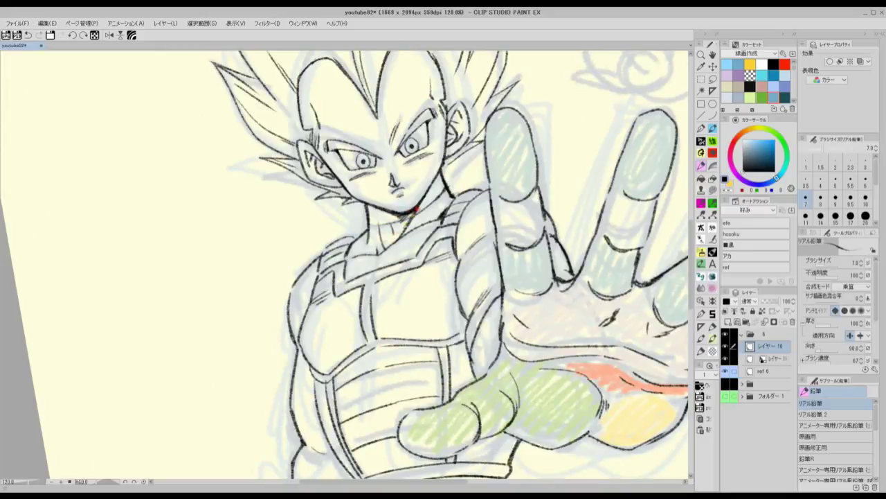
scroll(417, 208, down, 1)
drag(445, 178, 478, 112)
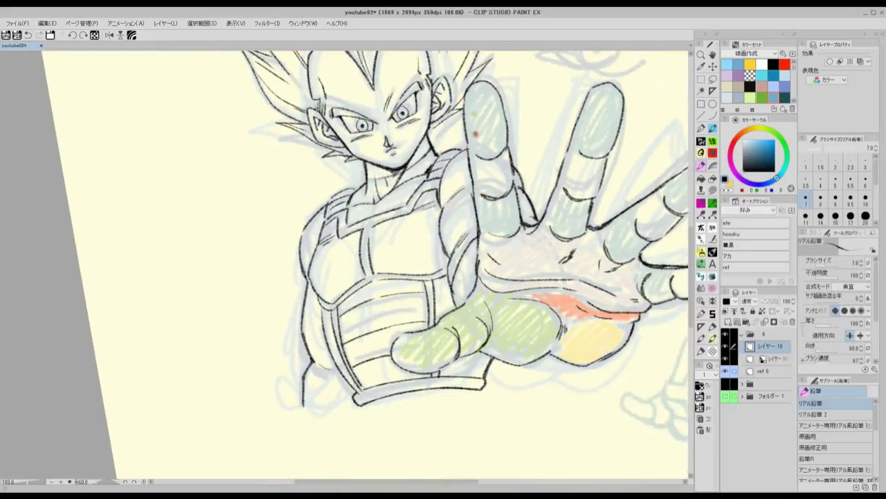
drag(361, 310, 414, 225)
scroll(401, 225, up, 1)
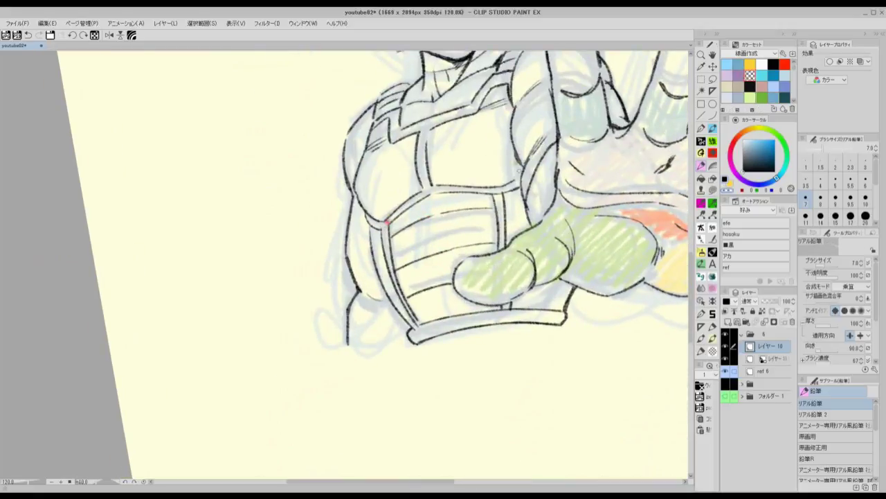
scroll(501, 189, down, 1)
drag(600, 107, 492, 237)
scroll(561, 131, down, 2)
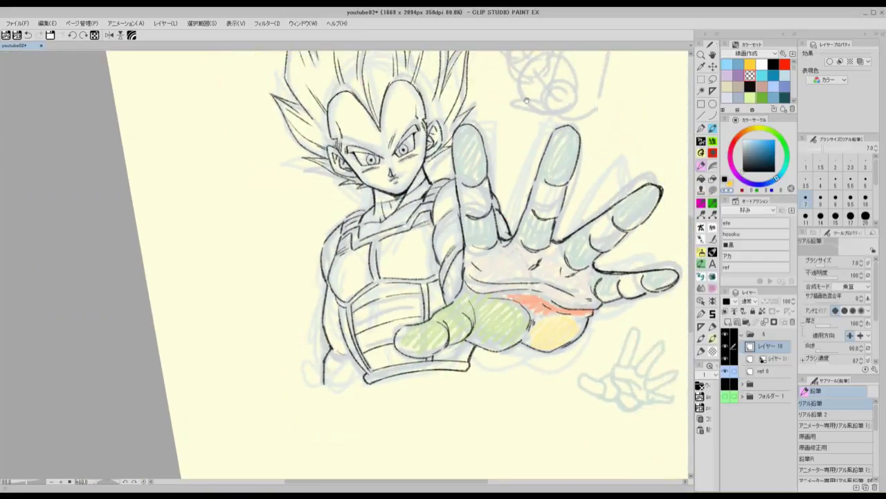
key(ctrl+s)
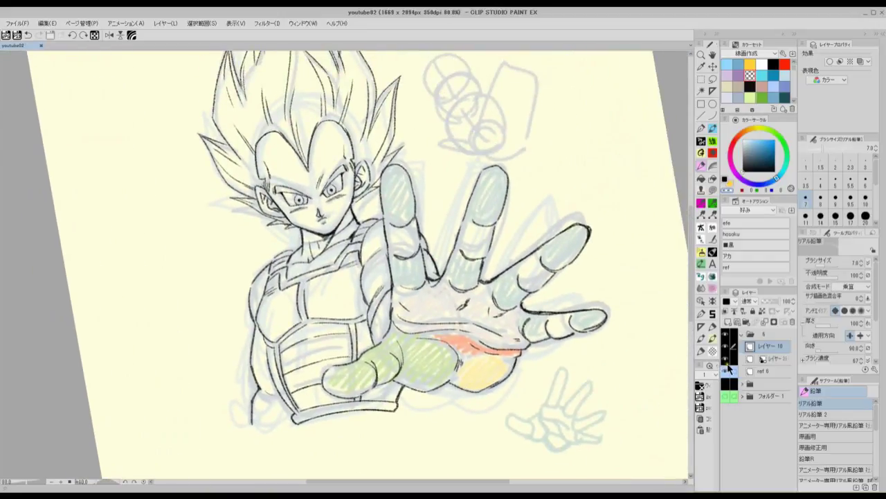
- Lasso the eye nearer the lowered arm, including its eyebrow, and rotate it by about -2.2 degrees
drag(525, 212, 564, 250)
scroll(499, 250, up, 1)
mouse_move(499, 249)
mouse_down()
mouse_move(489, 291)
mouse_move(429, 342)
mouse_up()
scroll(488, 291, up, 1)
click(713, 80)
scroll(376, 278, up, 1)
drag(376, 278, 643, 165)
mouse_move(447, 238)
mouse_down()
mouse_move(397, 226)
mouse_move(432, 183)
mouse_move(451, 195)
mouse_up()
key(ctrl+t)
drag(454, 162, 450, 160)
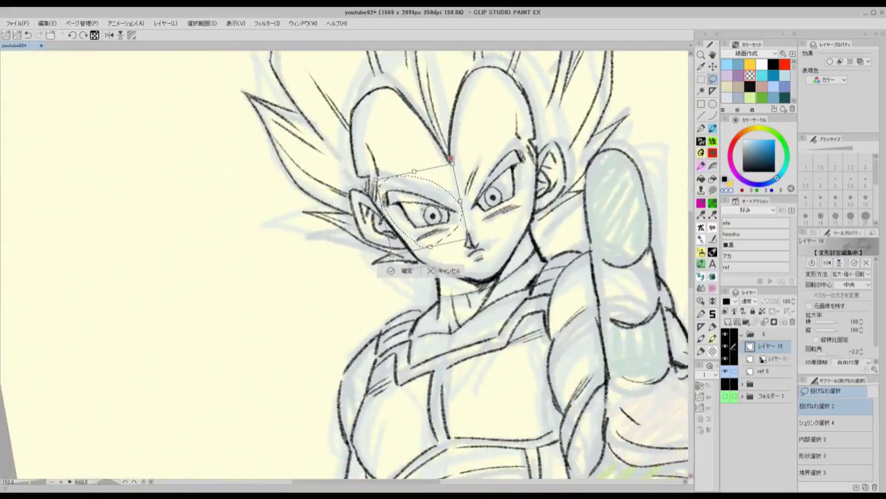
key(Return)
- Lasso the eye nearer the raised hand, adjust it with a free transform and clear the selection
mouse_move(507, 220)
mouse_down()
mouse_move(479, 154)
mouse_move(516, 143)
mouse_move(527, 159)
mouse_move(513, 227)
mouse_up()
key(ctrl+t)
mouse_move(532, 154)
mouse_down()
mouse_move(526, 193)
mouse_move(515, 184)
mouse_up()
key(Return)
key(ctrl+d)
- Hide the ref 6 sketch layer to leave only the line art, and save the drawing
scroll(417, 243, down, 1)
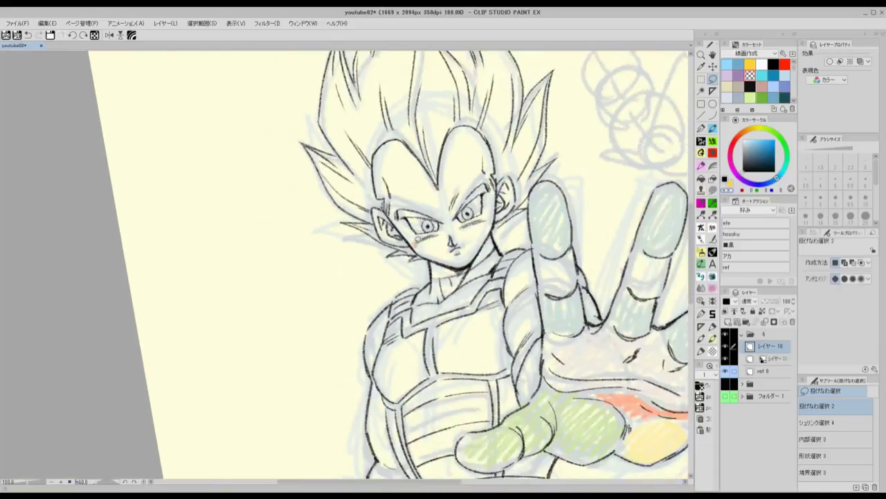
scroll(417, 240, down, 1)
drag(514, 198, 480, 205)
scroll(480, 204, down, 1)
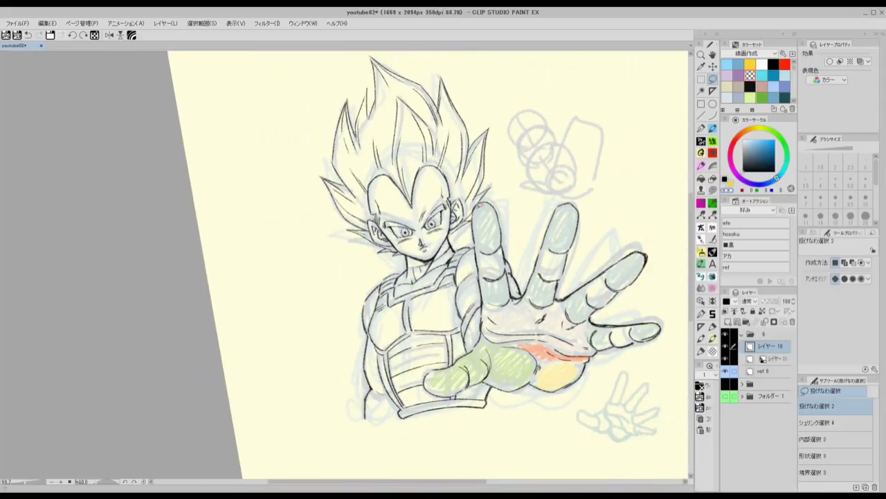
click(726, 372)
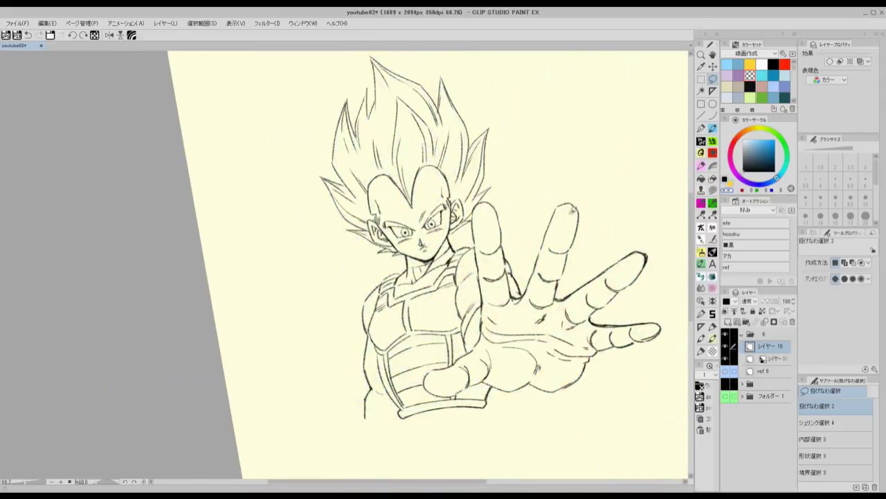
drag(568, 211, 550, 202)
key(ctrl+s)
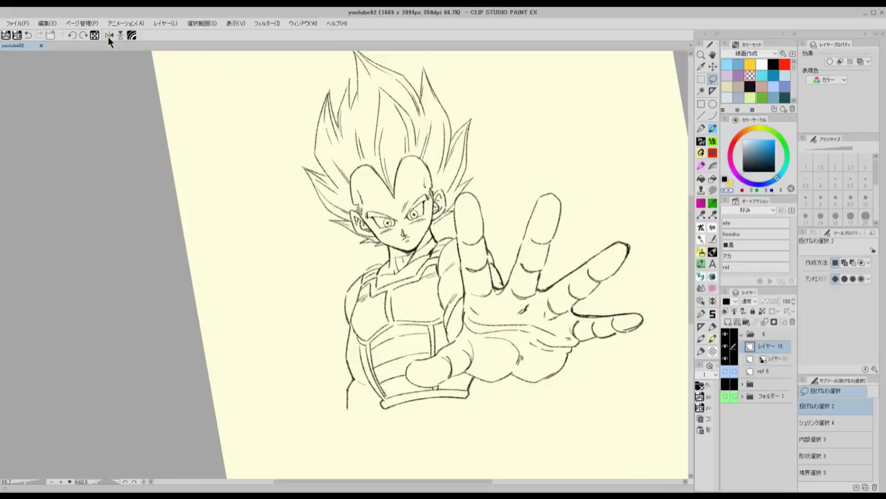
- Reset the canvas rotation and transform the lassoed eye on the lowered-arm side again to correct its placement
click(95, 36)
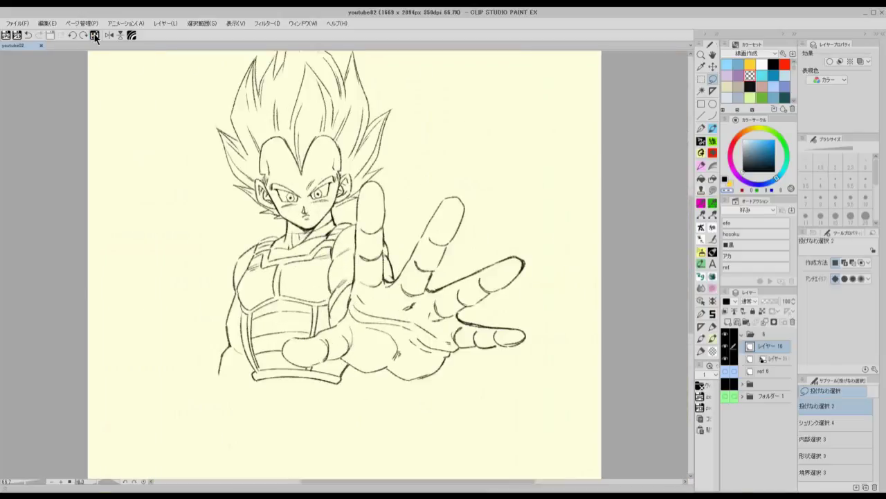
drag(441, 186, 522, 237)
key(ctrl+plus)
scroll(402, 197, up, 1)
mouse_move(399, 224)
mouse_down()
mouse_move(389, 276)
mouse_move(367, 267)
mouse_move(350, 243)
mouse_move(374, 211)
mouse_up()
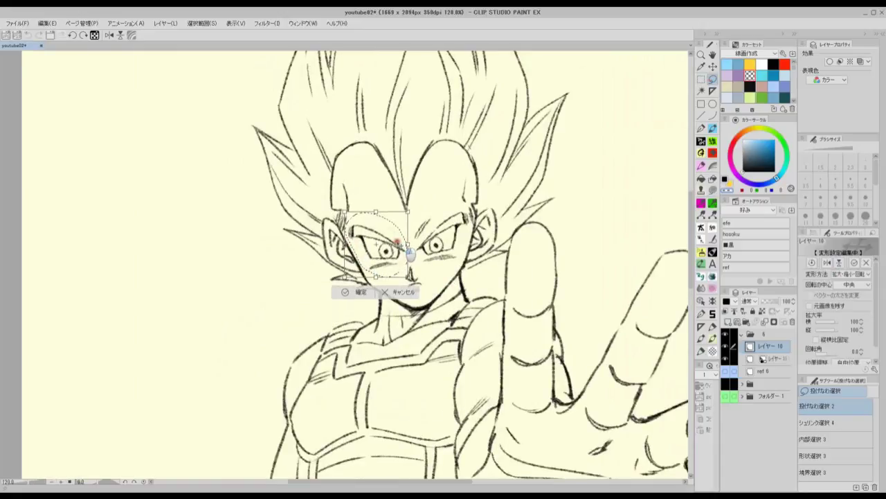
click(294, 291)
scroll(297, 284, up, 2)
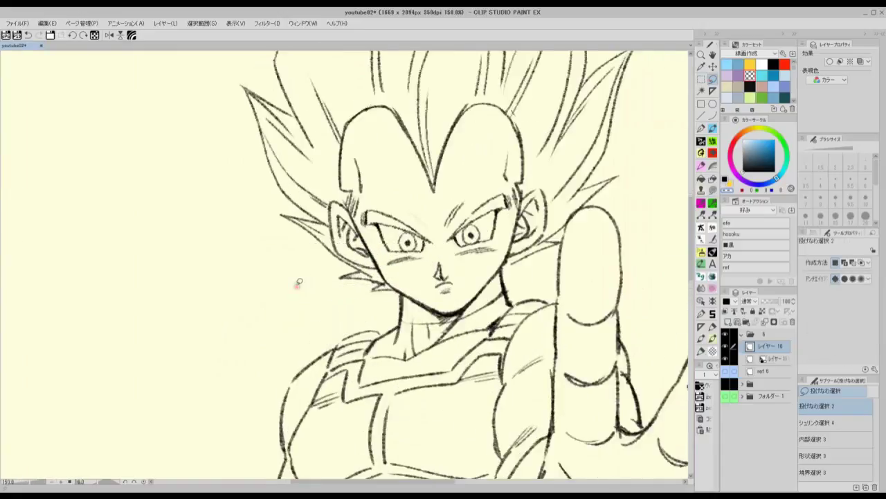
- Retouch the lines around the brows with the real pencil and save the drawing
click(701, 166)
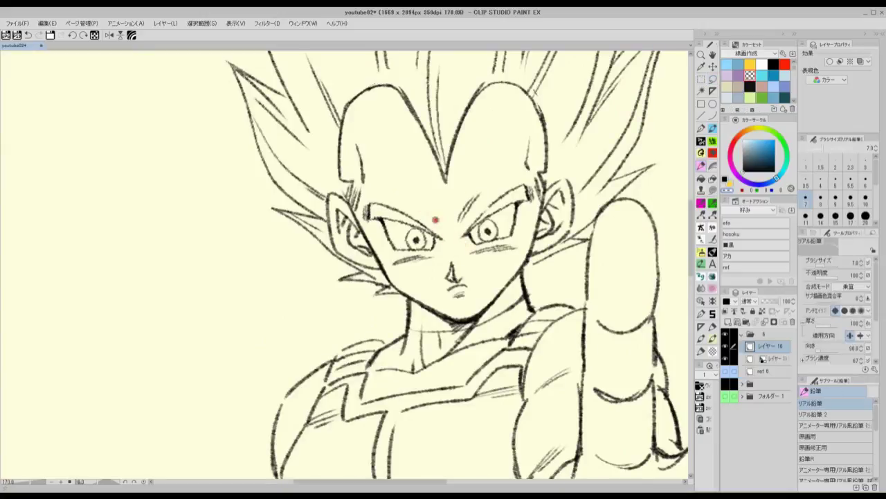
scroll(435, 218, down, 1)
scroll(455, 236, down, 5)
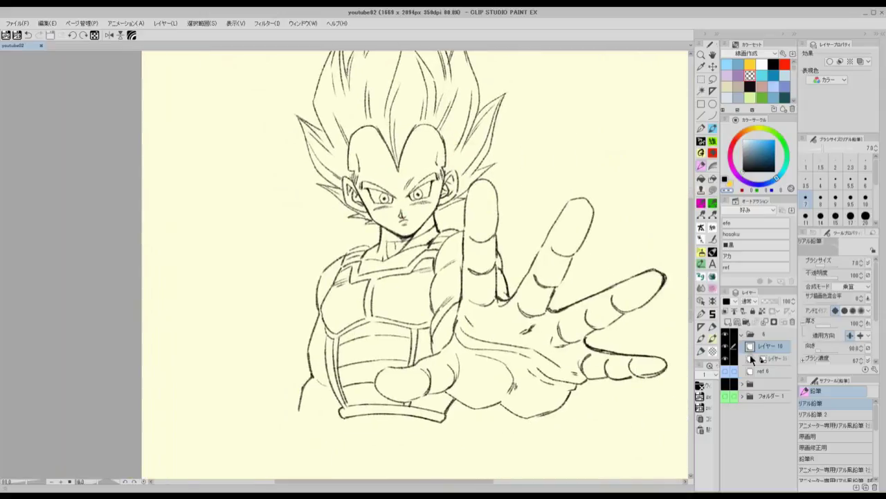
key(ctrl+s)
- Delete the layer beneath the line art and add a new raster layer there with a red palette color
click(769, 359)
click(791, 321)
click(728, 322)
click(734, 255)
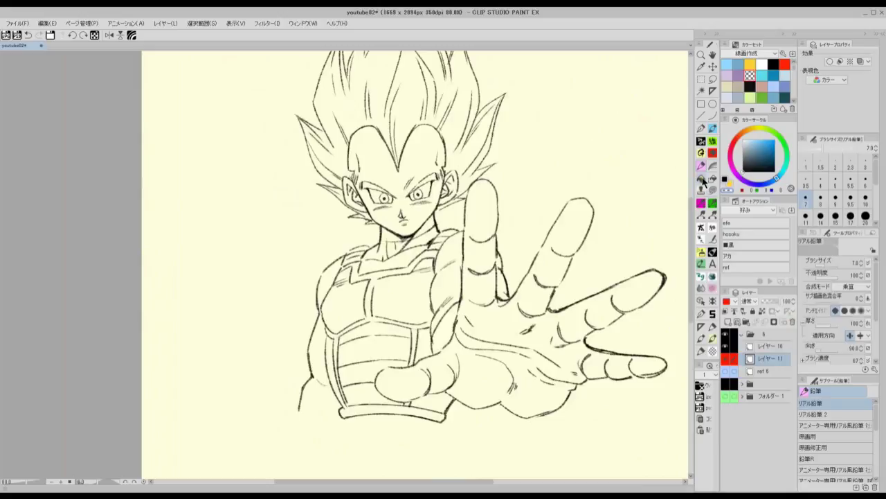
- Choose a light skin tone for the Fill tool and try filling the face on the new layer
click(703, 180)
drag(561, 198, 603, 220)
click(754, 129)
click(757, 140)
click(751, 139)
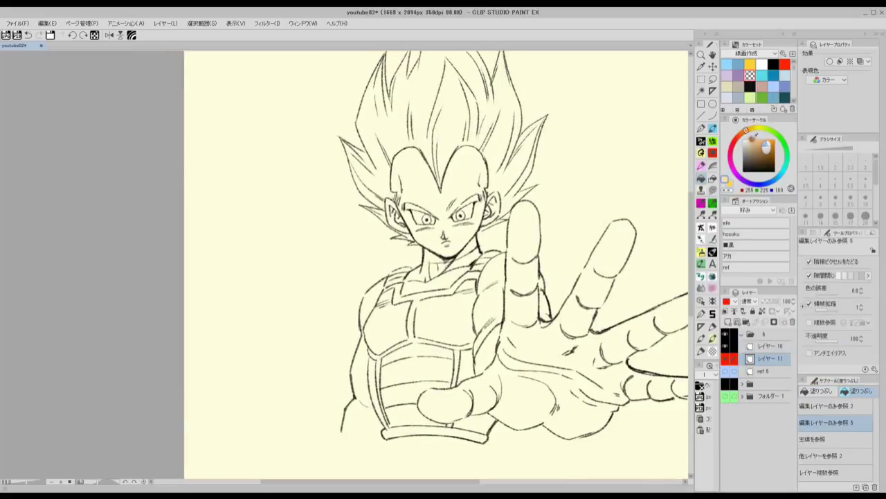
click(450, 185)
key(ctrl+z)
- Duplicate the line art layer, place the copy below the original and merge it into the new color layer
key(ctrl+plus)
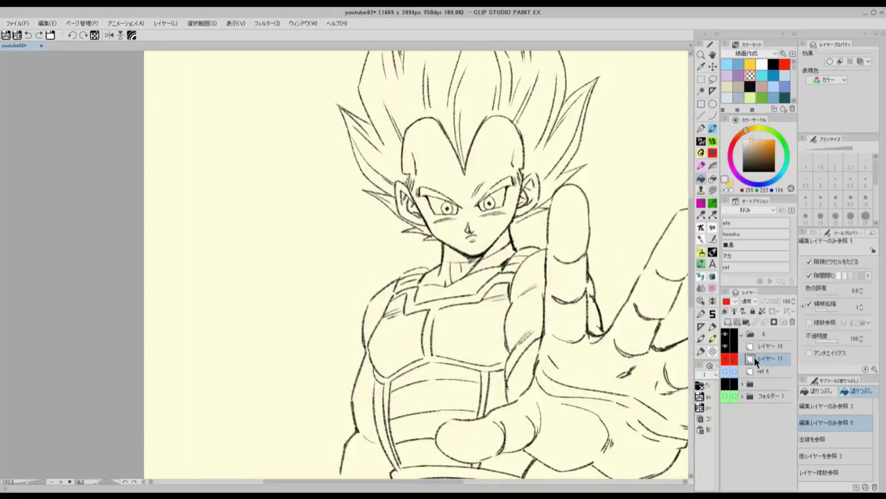
click(756, 348)
key(ctrl+c)
key(ctrl+v)
drag(762, 347, 764, 363)
key(ctrl+e)
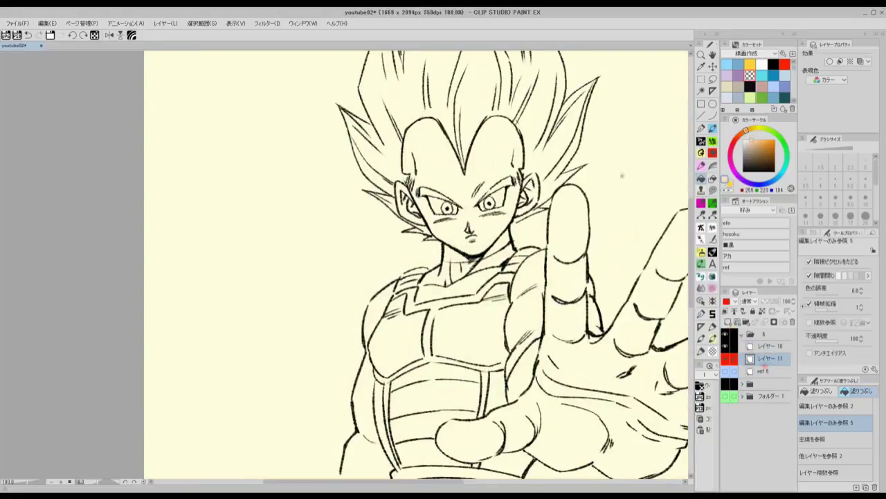
- Draw shading boundaries down both sides of the forehead with the pen and fill the face's center in light skin tone
drag(566, 167, 578, 223)
click(702, 141)
drag(443, 179, 441, 232)
drag(501, 182, 504, 237)
click(701, 178)
click(482, 243)
click(494, 277)
click(471, 276)
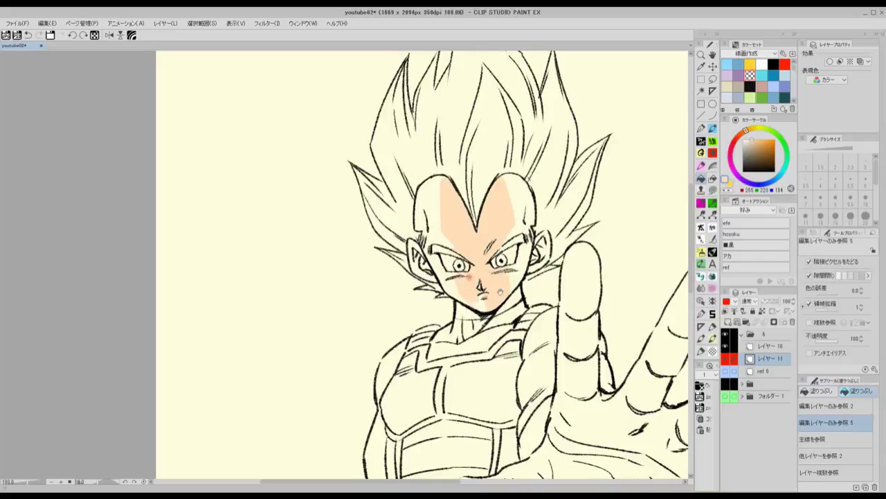
- Refill the forehead and lower face areas with a darker tan skin tone
drag(510, 291, 503, 210)
scroll(478, 225, down, 1)
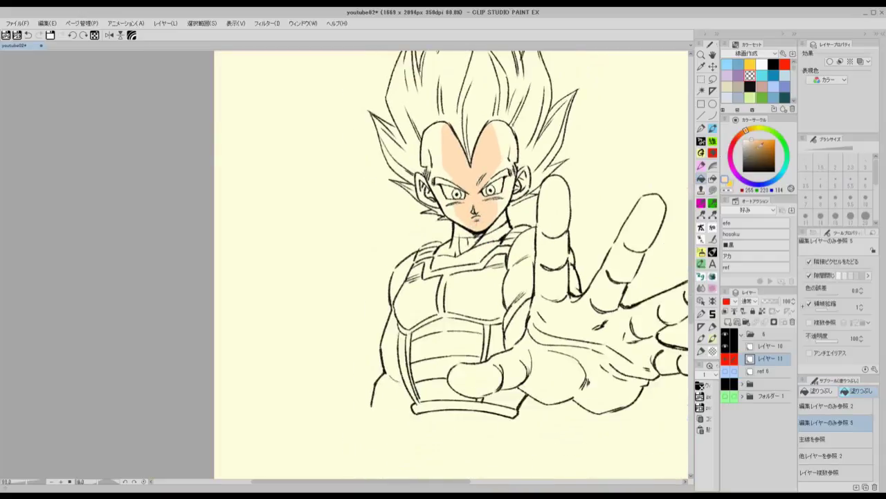
click(753, 143)
click(482, 156)
click(466, 203)
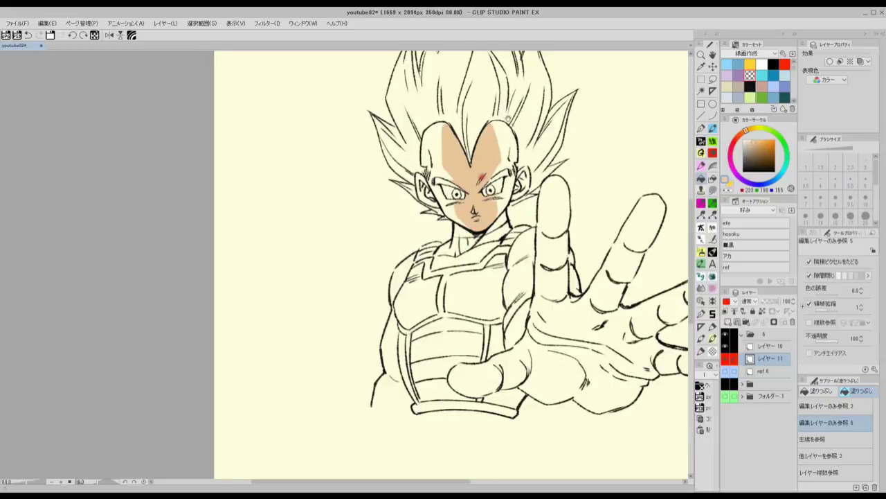
- Fill the eyebrows and irises with a slightly muted red
drag(514, 115, 517, 183)
click(784, 65)
click(766, 145)
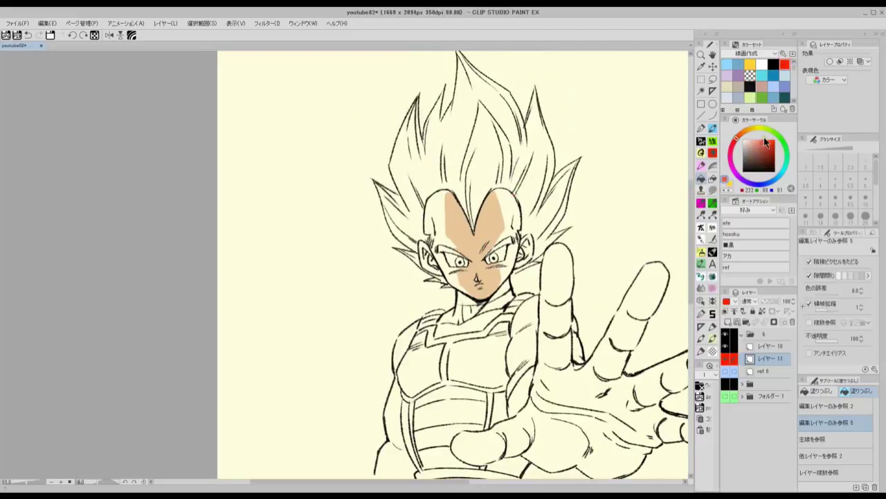
mouse_move(438, 247)
mouse_down()
mouse_move(466, 254)
mouse_move(516, 237)
mouse_up()
- Draw red zigzag shadow boundaries through the hair spikes with the pen at brush size 5
click(702, 141)
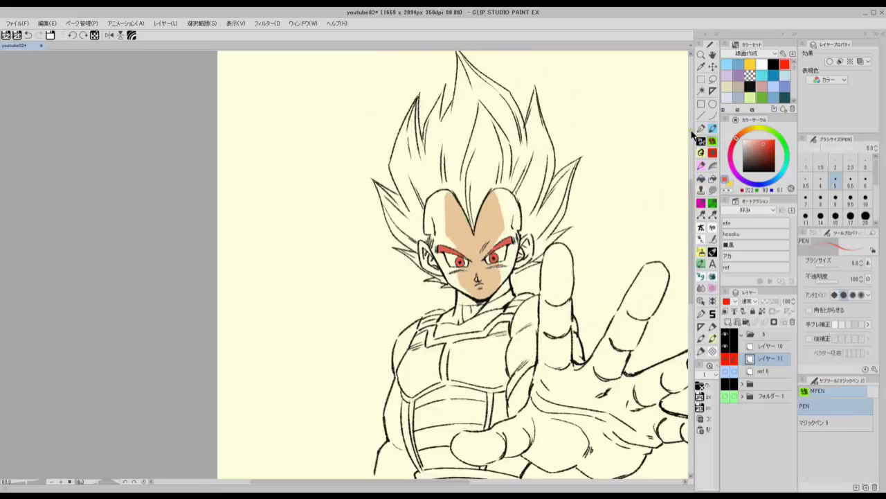
mouse_move(381, 196)
mouse_down()
mouse_move(409, 193)
mouse_move(416, 116)
mouse_move(451, 113)
mouse_up()
mouse_move(447, 146)
mouse_down()
mouse_move(465, 61)
mouse_move(503, 110)
mouse_move(504, 128)
mouse_up()
drag(463, 177, 477, 142)
mouse_move(477, 183)
mouse_down()
mouse_move(489, 141)
mouse_move(511, 160)
mouse_up()
drag(511, 115, 521, 189)
mouse_move(521, 188)
mouse_down()
mouse_move(538, 128)
mouse_move(545, 160)
mouse_up()
mouse_move(545, 161)
mouse_down()
mouse_move(531, 227)
mouse_move(561, 195)
mouse_move(538, 246)
mouse_up()
mouse_move(538, 247)
mouse_down()
mouse_move(558, 226)
mouse_move(568, 240)
mouse_move(574, 179)
mouse_up()
- Paint the inside of both ears in the face's tan with the pen at brush size 14
click(821, 216)
alt+click(458, 163)
drag(433, 174, 444, 190)
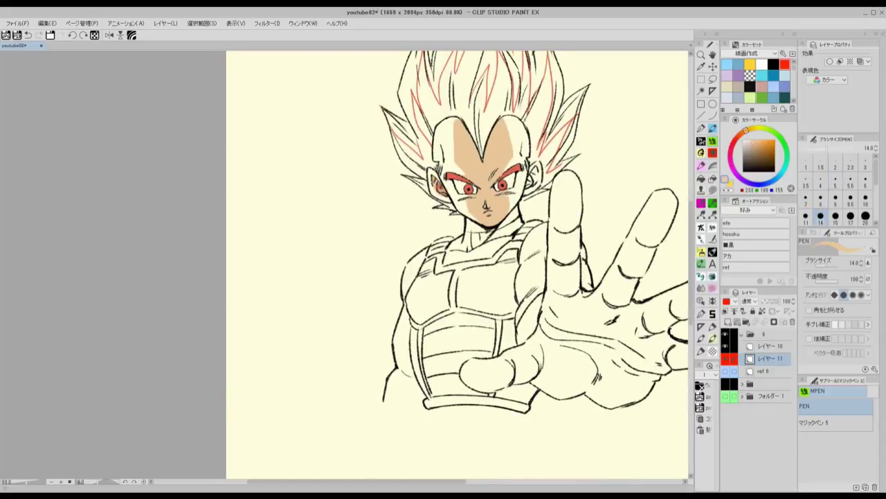
drag(529, 184, 534, 169)
- Fill the shadow areas of the side hair spikes behind the raised hand with the sampled red
key(g)
alt+click(574, 121)
click(557, 144)
click(546, 164)
click(552, 172)
click(537, 151)
click(539, 122)
click(548, 130)
- Fill the shadow areas of the hair spikes above the forehead and on the raised-hand side with the sampled red
click(525, 119)
click(533, 102)
click(525, 77)
drag(525, 54, 529, 109)
click(497, 171)
click(483, 196)
click(479, 165)
click(463, 162)
click(477, 183)
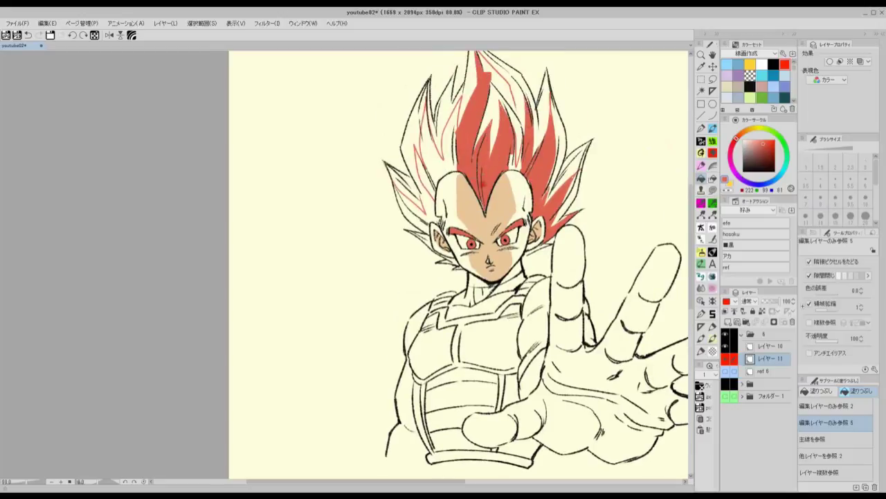
- Fill the remaining shadow areas in the central spikes and the hair spikes away from the raised hand with the same red
click(498, 84)
click(519, 169)
click(451, 168)
click(459, 145)
click(430, 181)
click(410, 197)
click(402, 181)
click(416, 190)
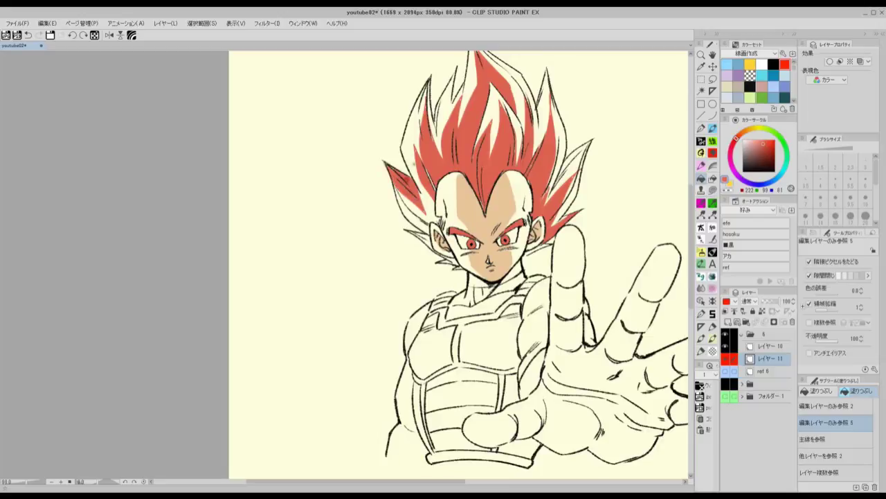
drag(462, 176, 457, 157)
- Paint the neck shadow under the chin in the face's tan with the pen at size 14, and save the file
click(713, 152)
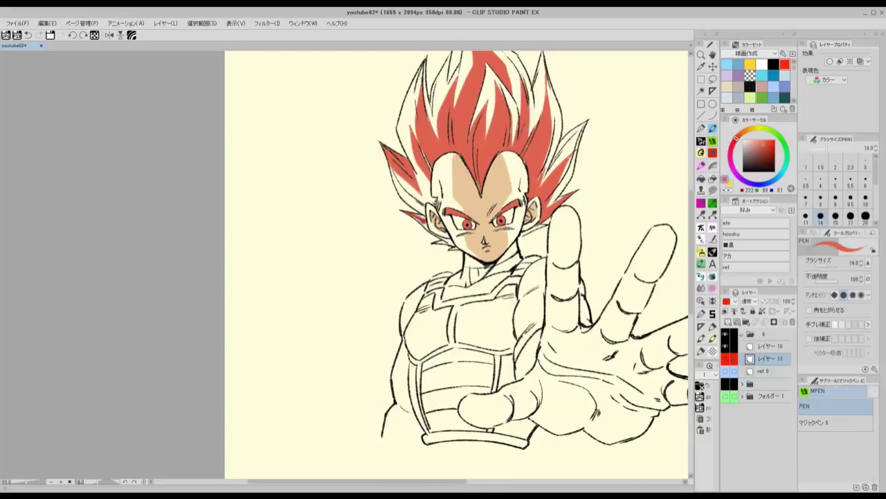
drag(502, 235, 463, 212)
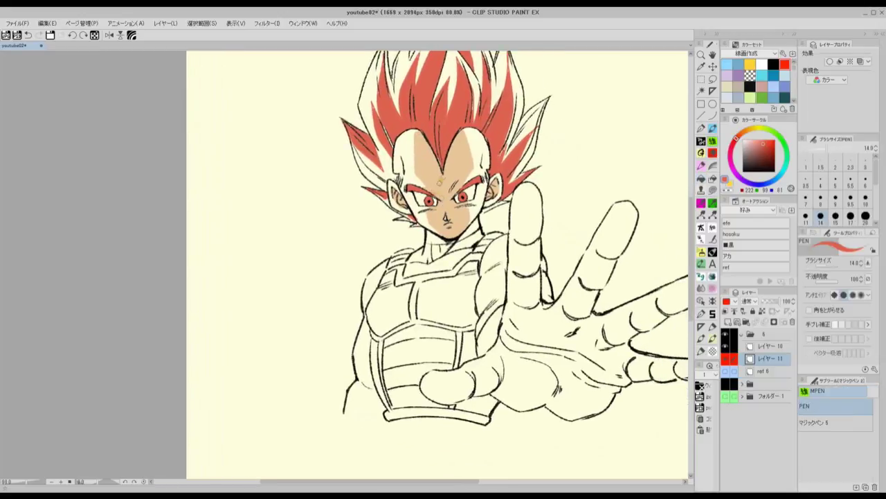
alt+click(453, 214)
drag(434, 237, 440, 241)
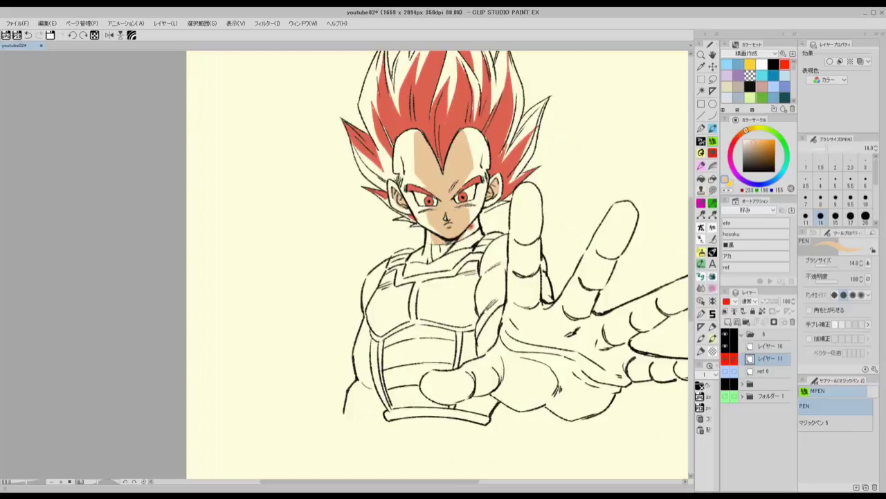
key(ctrl+s)
- Outline the shadow boundaries across the glove's fingers and upper palm in light grey with the pen at size 14
mouse_move(518, 237)
mouse_down()
mouse_move(545, 216)
mouse_move(518, 268)
mouse_move(512, 312)
mouse_move(550, 334)
mouse_move(576, 332)
mouse_move(625, 375)
mouse_up()
mouse_move(599, 286)
mouse_down()
mouse_move(504, 258)
mouse_move(472, 279)
mouse_move(531, 175)
mouse_move(483, 182)
mouse_up()
key(minus)
mouse_move(425, 253)
mouse_down()
mouse_move(457, 249)
mouse_move(533, 199)
mouse_up()
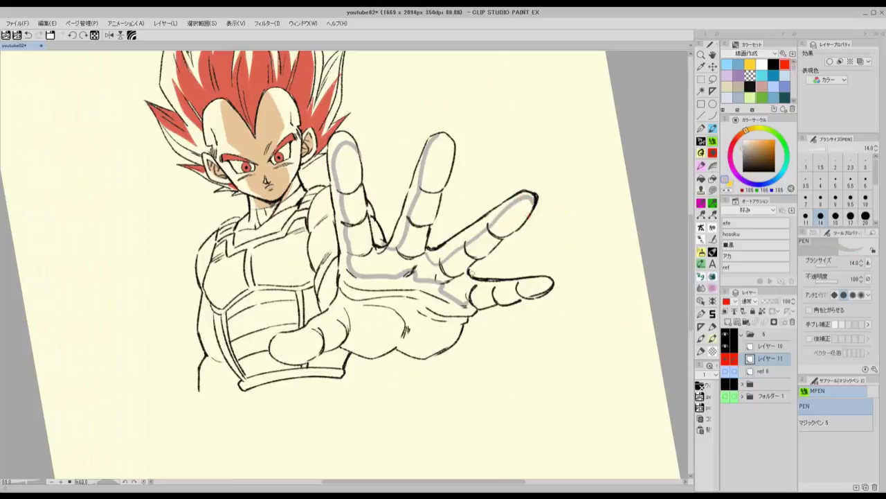
- Fill the outlined shadow areas of the four fingers and upper palm with the light grey
key(g)
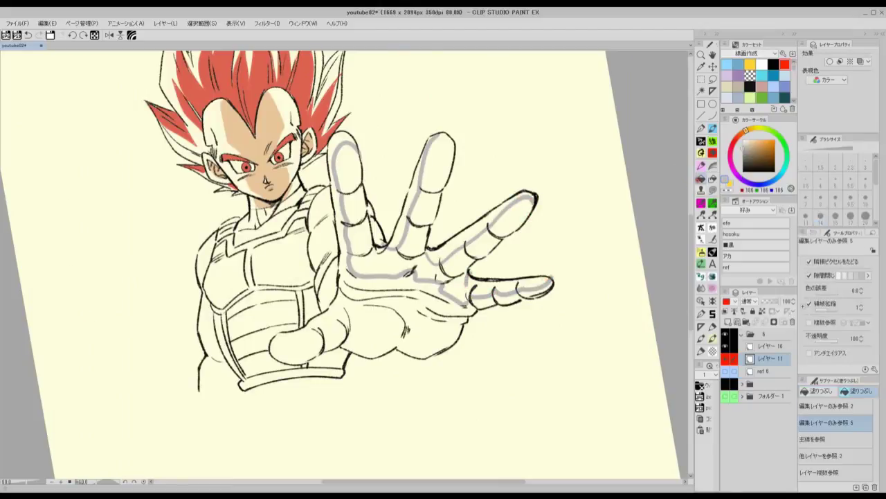
click(535, 289)
click(471, 277)
click(514, 215)
click(429, 208)
click(356, 208)
drag(389, 248, 408, 226)
- Outline the shadow shapes on the glove's thumb and lower palm in the same grey
key(minus)
key(minus)
key(minus)
key(minus)
key(minus)
click(701, 141)
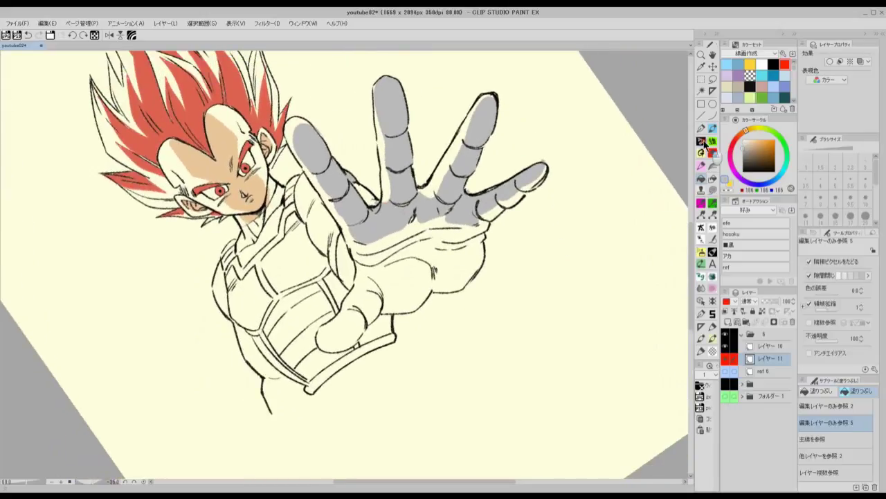
mouse_move(335, 330)
mouse_down()
mouse_move(340, 350)
mouse_move(361, 338)
mouse_up()
mouse_move(370, 292)
mouse_down()
mouse_move(394, 285)
mouse_move(385, 266)
mouse_move(433, 250)
mouse_move(468, 260)
mouse_move(485, 240)
mouse_move(422, 240)
mouse_up()
- Fill the outlined shadow shapes on the lower palm and thumb with the light grey
click(701, 167)
click(701, 179)
click(441, 274)
click(435, 237)
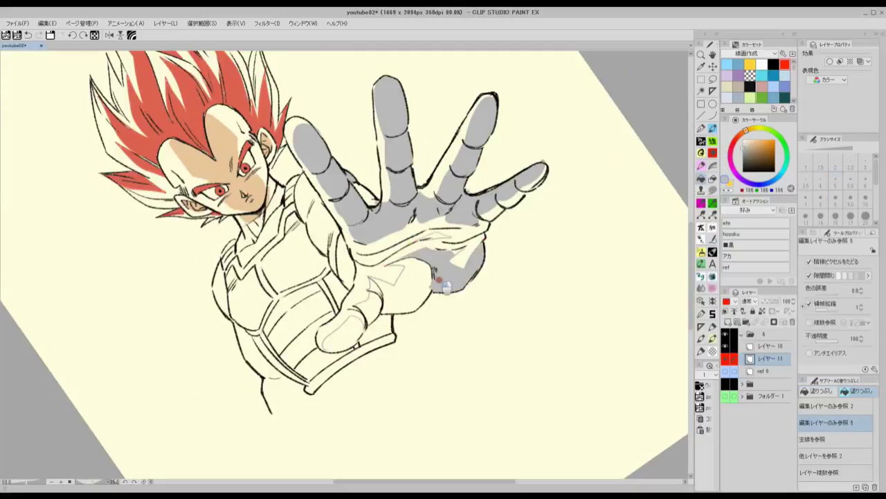
click(416, 282)
click(368, 311)
click(377, 288)
click(353, 333)
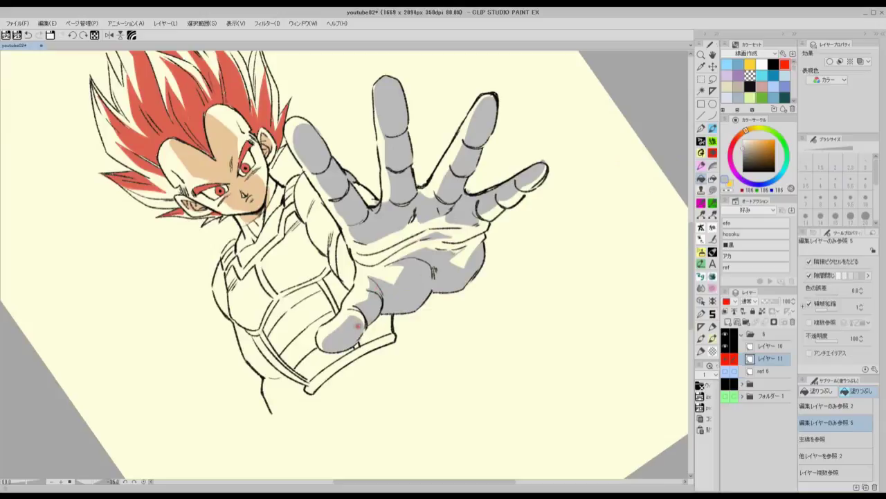
- Touch up the grey shading around the creases at the center of the palm
key(asciicircum)
key(asciicircum)
key(asciicircum)
key(asciicircum)
key(asciicircum)
key(asciicircum)
key(asciicircum)
drag(353, 277, 377, 275)
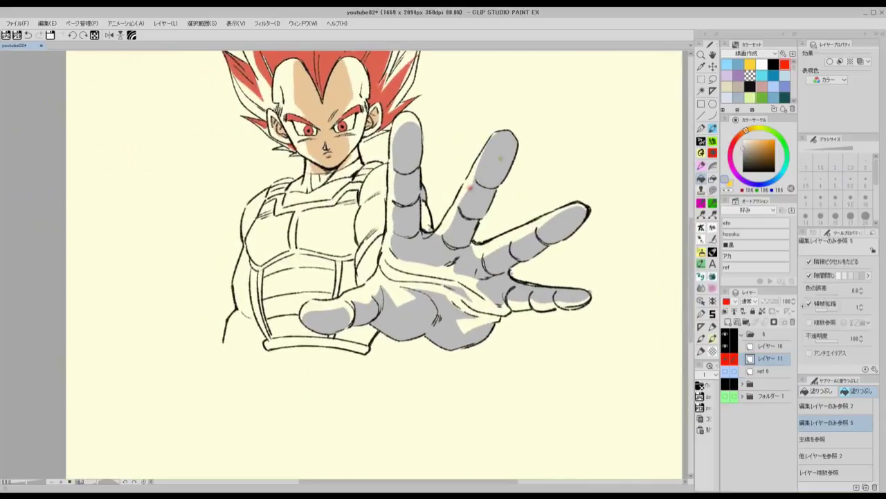
key(minus)
click(486, 271)
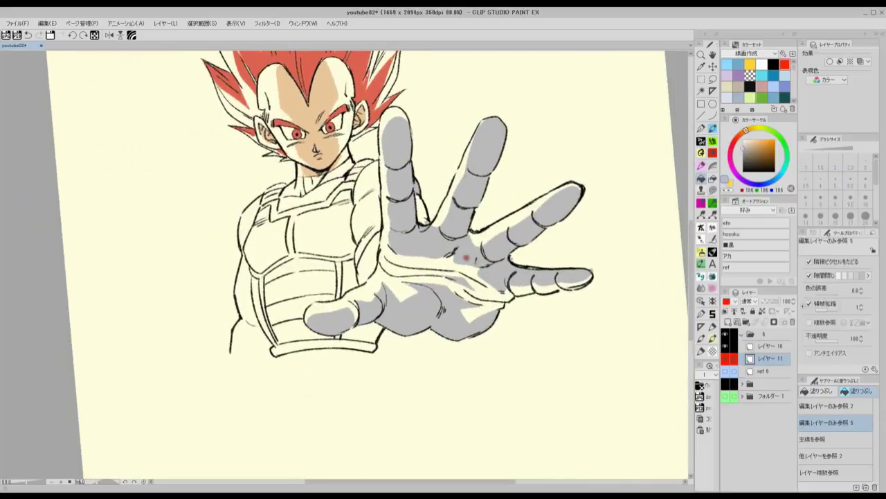
key(p)
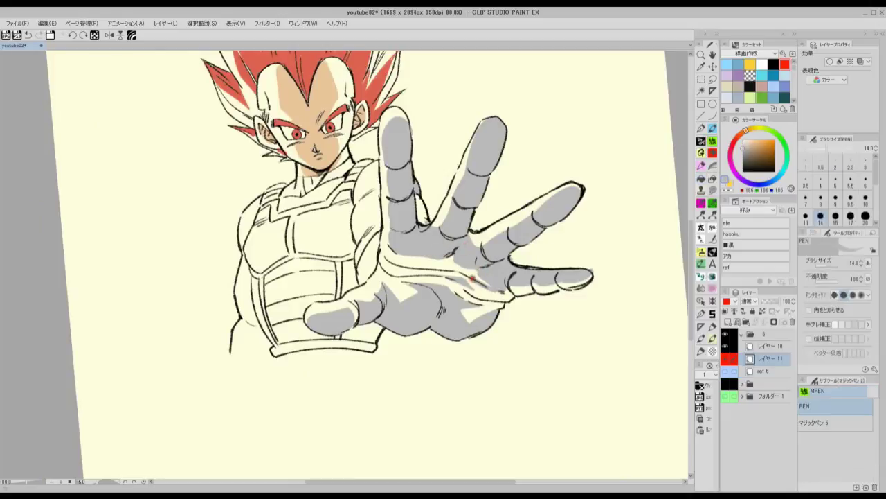
- Outline the shadow areas on both halves of the chest armor in light grey with the pen at size 14
drag(437, 193, 488, 196)
mouse_move(428, 236)
mouse_down()
mouse_move(421, 271)
mouse_move(425, 254)
mouse_up()
drag(443, 160, 486, 186)
key(minus)
key(minus)
mouse_move(388, 230)
mouse_down()
mouse_move(404, 240)
mouse_move(430, 200)
mouse_move(395, 231)
mouse_move(417, 216)
mouse_up()
drag(352, 244, 363, 284)
drag(409, 234, 420, 262)
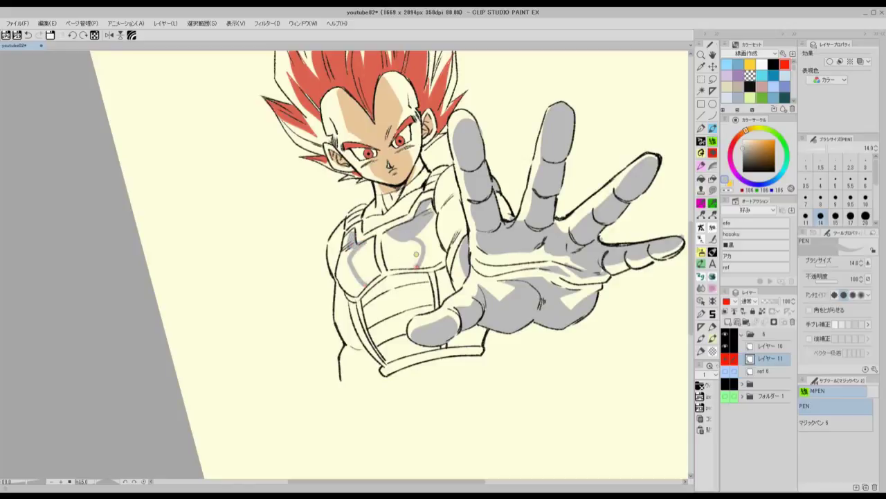
drag(374, 281, 410, 271)
- Fill the outlined chest armor shadows with the light grey
click(701, 177)
click(385, 252)
click(392, 222)
click(364, 234)
- Mix a dark muted purple and fill the bodysuit's collar shadow with it, outlining the area first
click(750, 86)
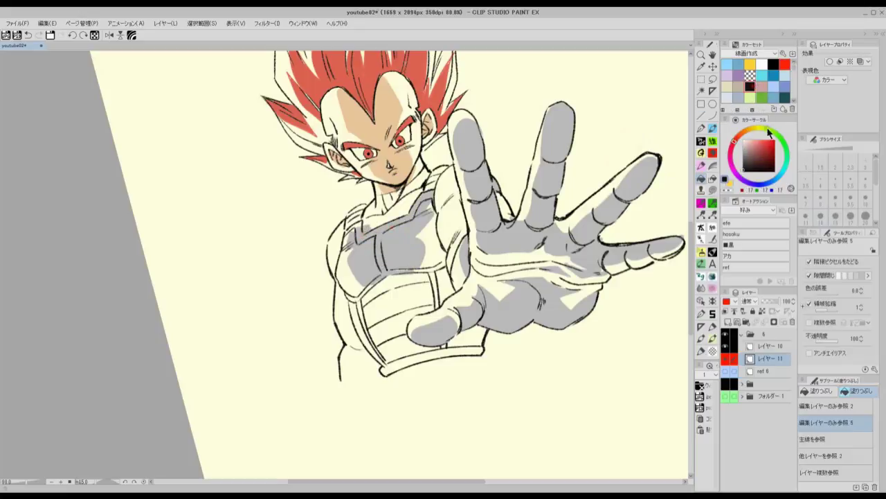
click(763, 161)
click(748, 161)
drag(756, 185, 745, 182)
click(753, 160)
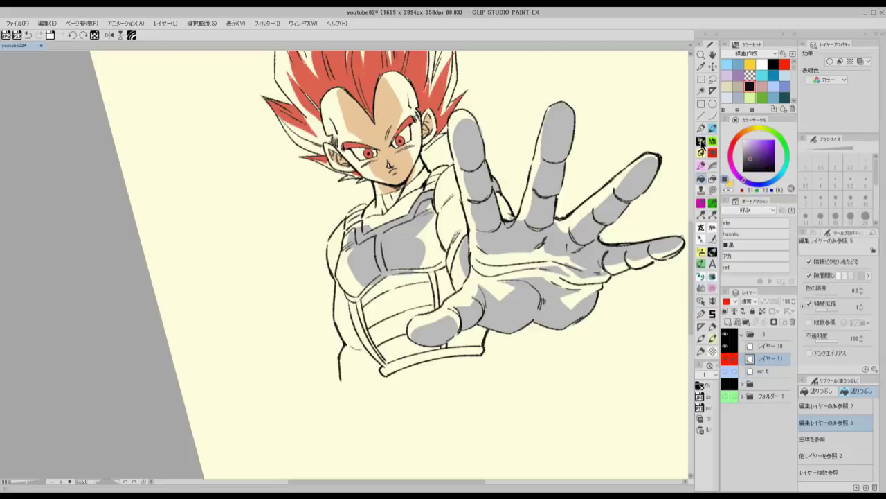
click(702, 140)
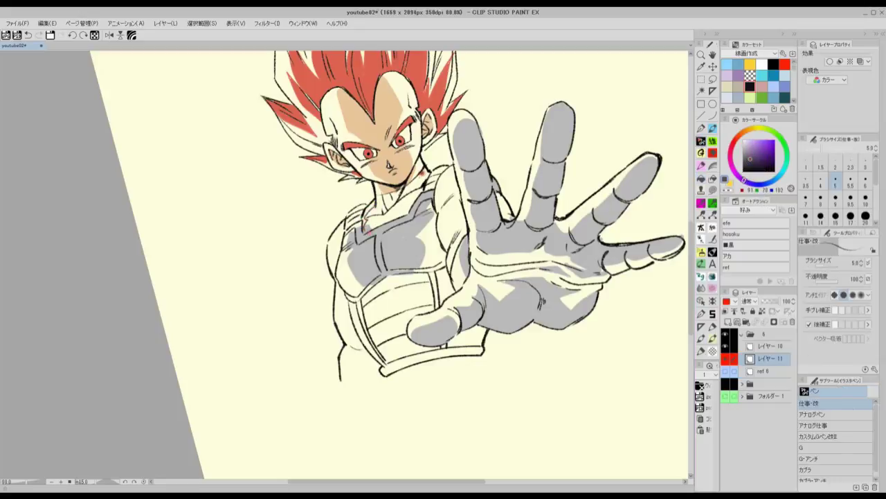
click(702, 177)
click(387, 211)
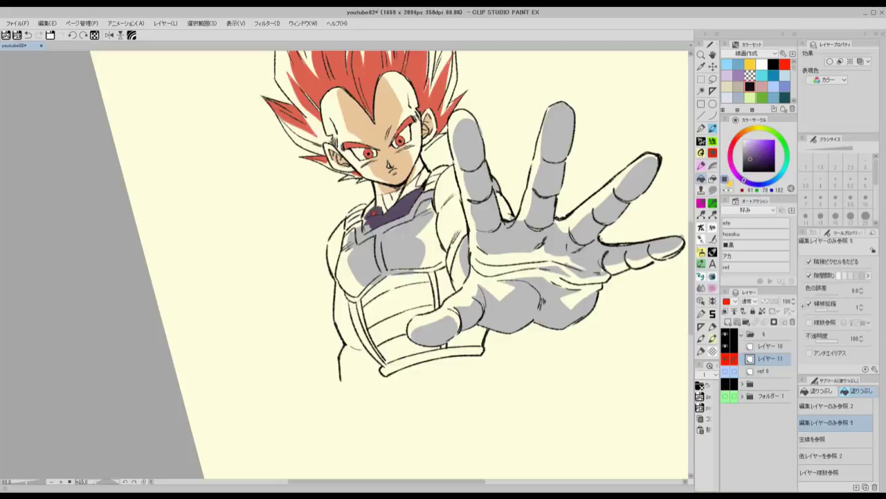
click(385, 203)
click(409, 191)
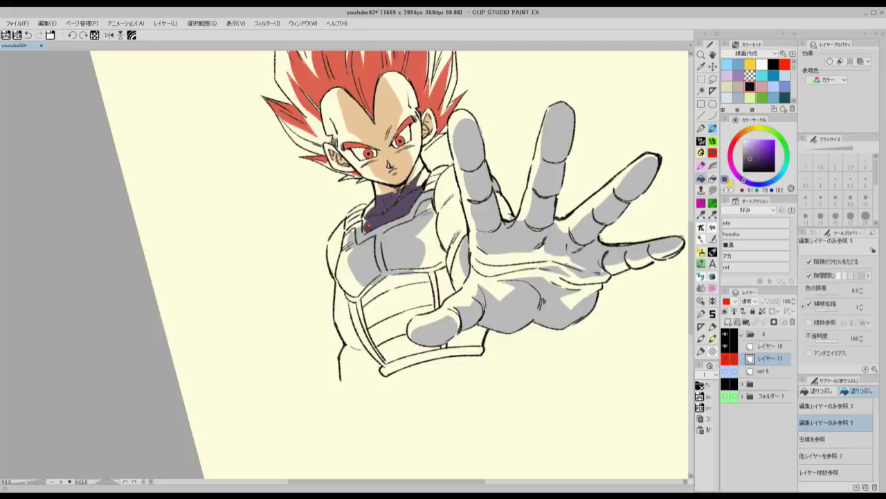
- Shade the bodysuit's far shoulder and outline the shadow down the side of the waist in the dark purple
click(712, 144)
mouse_move(344, 227)
mouse_down()
mouse_move(337, 272)
mouse_move(336, 261)
mouse_move(348, 349)
mouse_move(381, 372)
mouse_up()
click(701, 178)
click(701, 202)
click(702, 179)
click(701, 166)
click(702, 227)
click(702, 214)
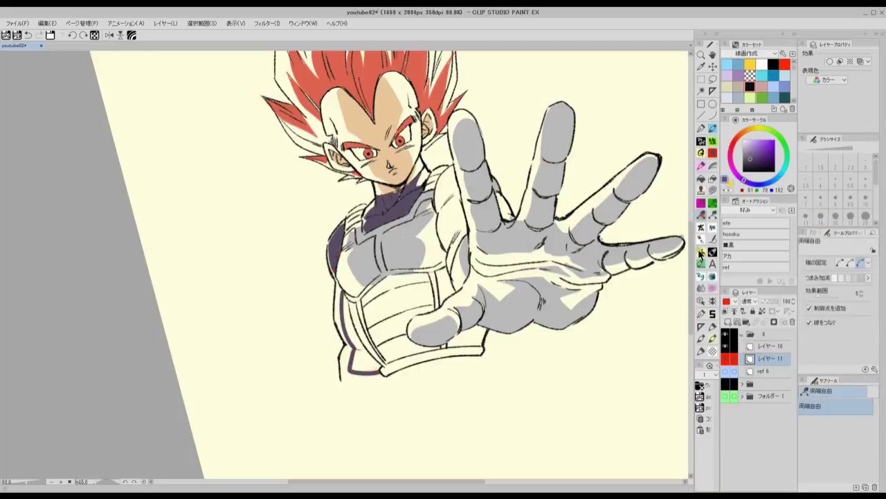
click(701, 251)
- Outline the upper-arm shadow beside the raised hand, and fill it and the waist shadow with the dark purple
click(701, 166)
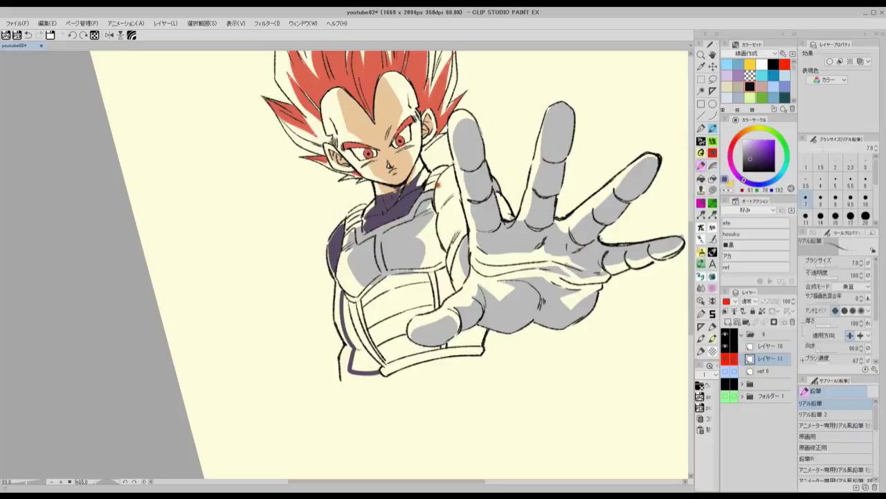
drag(459, 186, 466, 229)
click(701, 178)
click(446, 208)
click(453, 250)
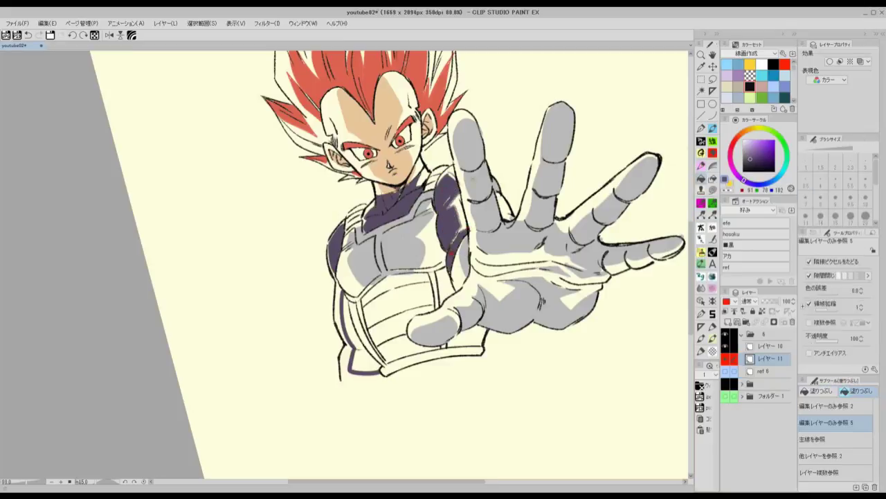
click(366, 363)
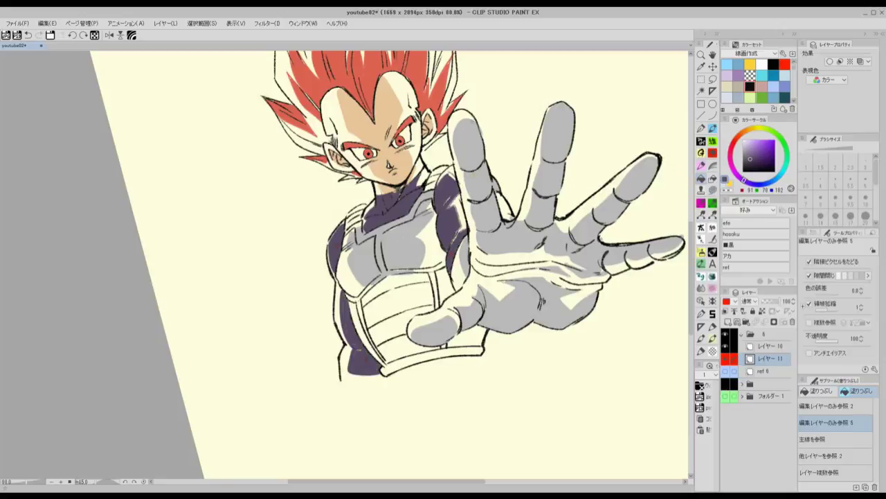
- Paint shadows on both armor shoulder straps in a muted yellowish beige with the pen at size 14
drag(473, 106, 461, 129)
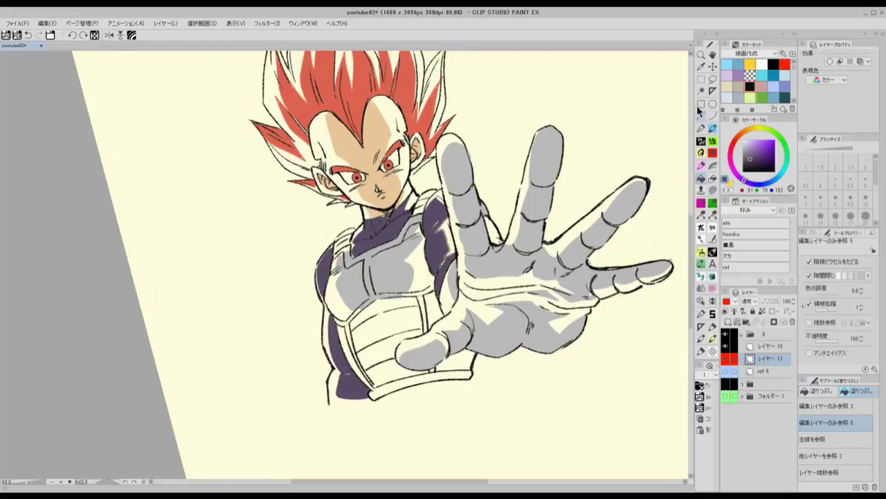
click(713, 141)
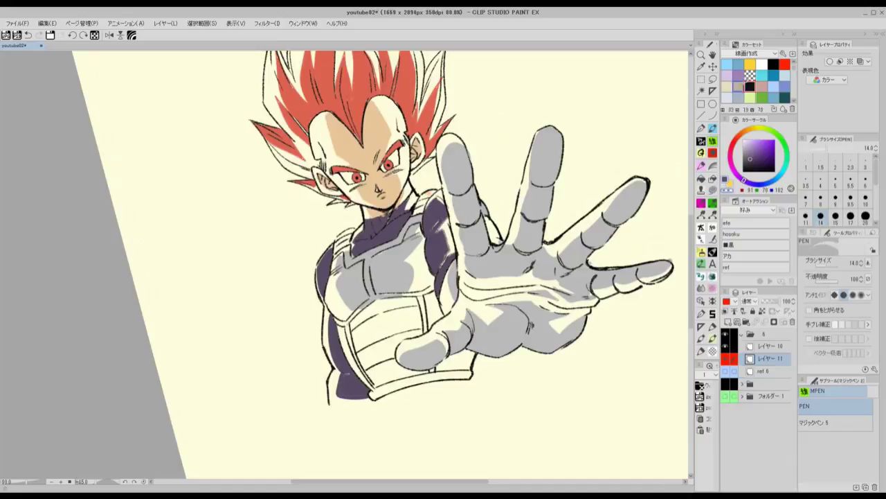
click(750, 64)
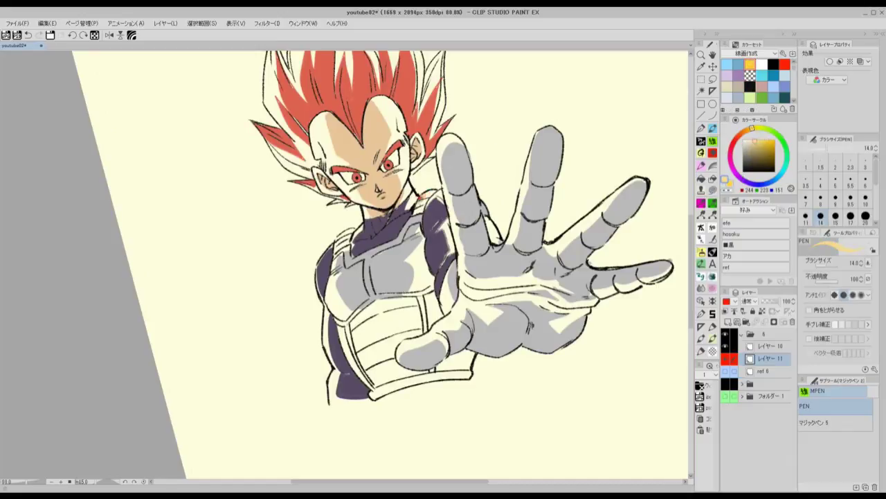
drag(421, 198, 417, 207)
click(751, 146)
key(ctrl+z)
drag(344, 234, 338, 246)
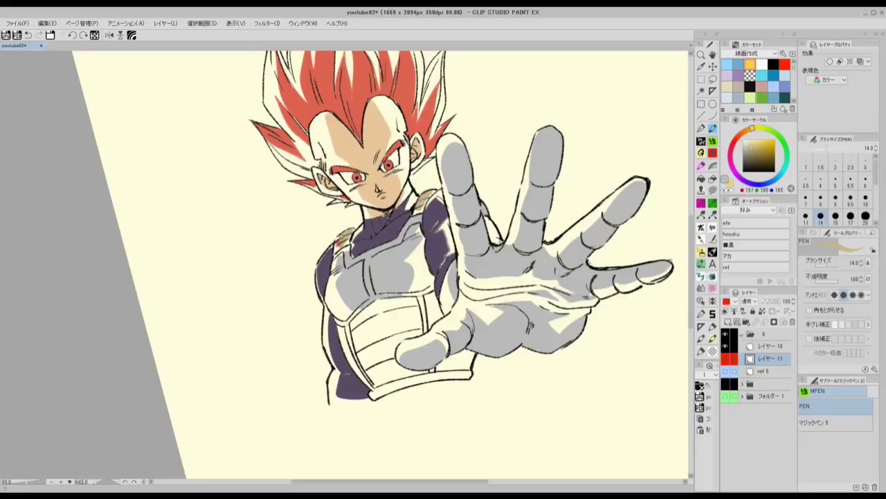
- Outline the abdominal plate's shadow in the strap beige, and shade the armor bands beside it in the sampled grey
drag(410, 251, 396, 190)
drag(342, 257, 385, 299)
drag(398, 236, 400, 276)
alt+click(400, 222)
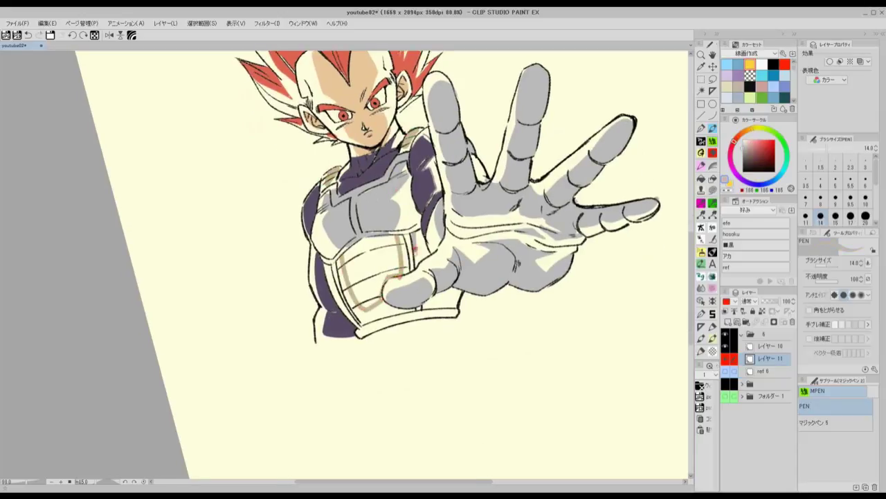
drag(330, 267, 340, 300)
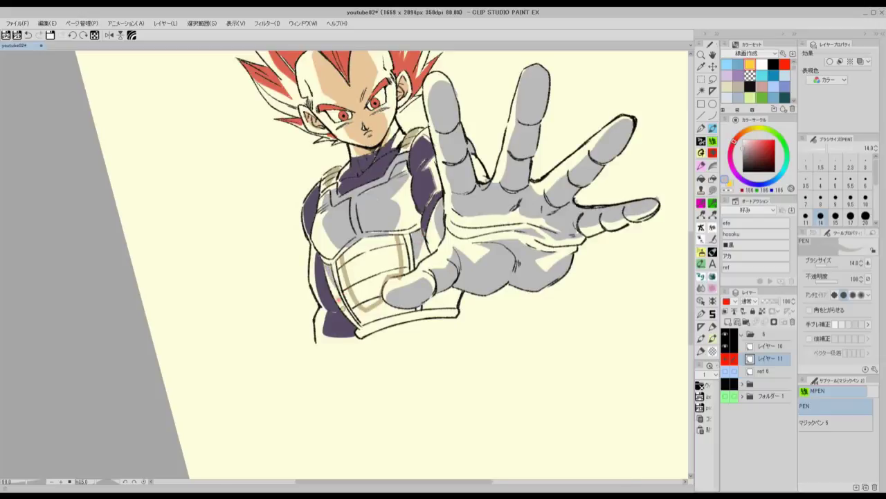
- Fill the outlined abdominal plate shadow with the beige sampled from the shoulder strap
scroll(344, 309, down, 1)
key(g)
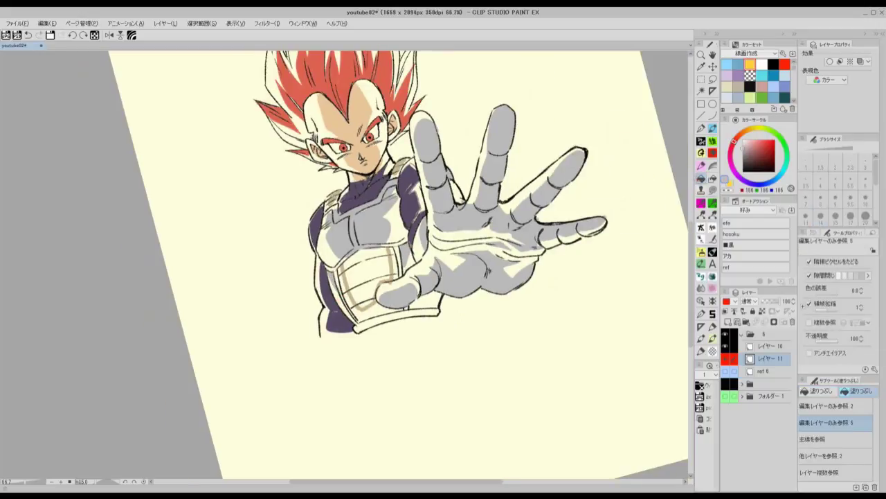
alt+click(337, 202)
click(366, 299)
scroll(364, 297, down, 1)
- Shade the armor's lower rim with the grey sampled from the glove, using the pen at size 14
drag(461, 151, 453, 171)
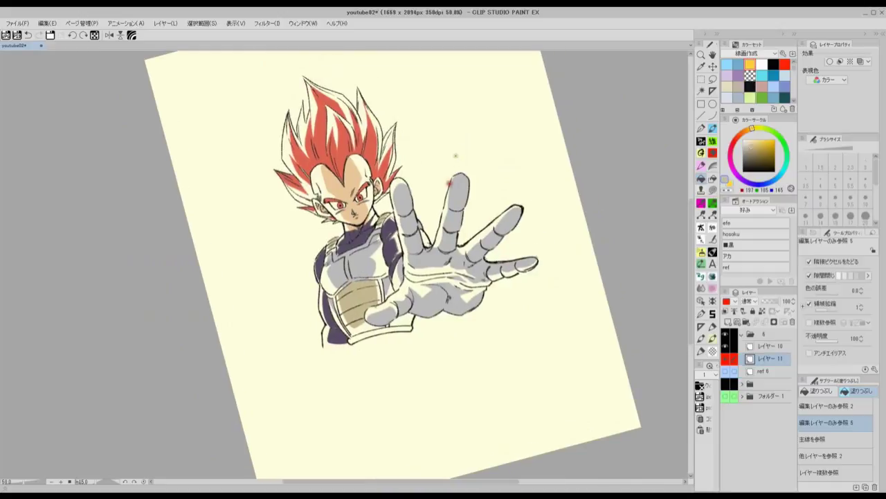
key(minus)
key(minus)
key(minus)
key(minus)
key(minus)
key(minus)
key(minus)
key(minus)
key(minus)
click(713, 141)
alt+click(388, 211)
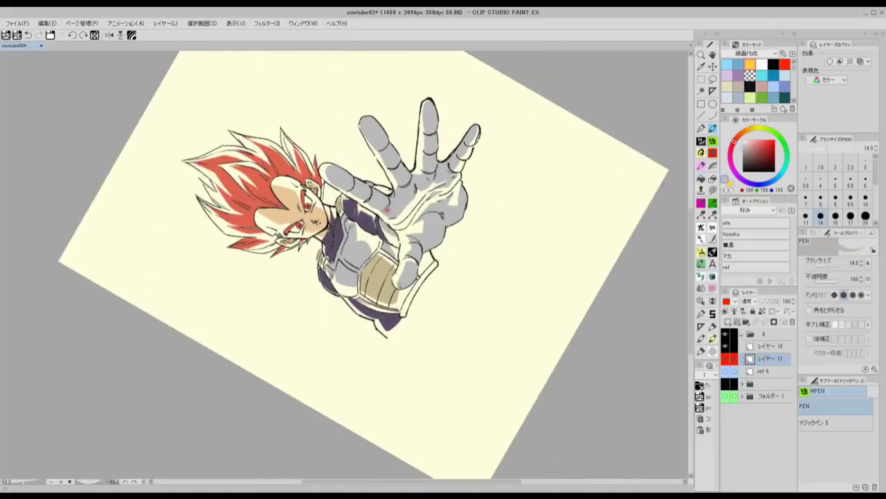
mouse_move(401, 314)
mouse_down()
mouse_move(436, 264)
mouse_move(428, 253)
mouse_up()
- Paint the sleeve visible behind the raised fingers in the dark purple sampled from the bodysuit
key(asciicircum)
key(asciicircum)
key(asciicircum)
key(asciicircum)
key(asciicircum)
key(asciicircum)
alt+click(389, 230)
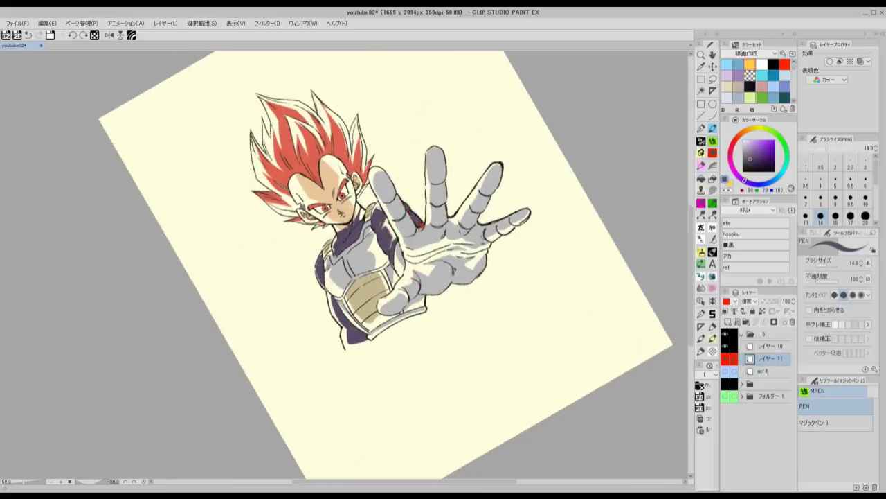
key(asciicircum)
key(asciicircum)
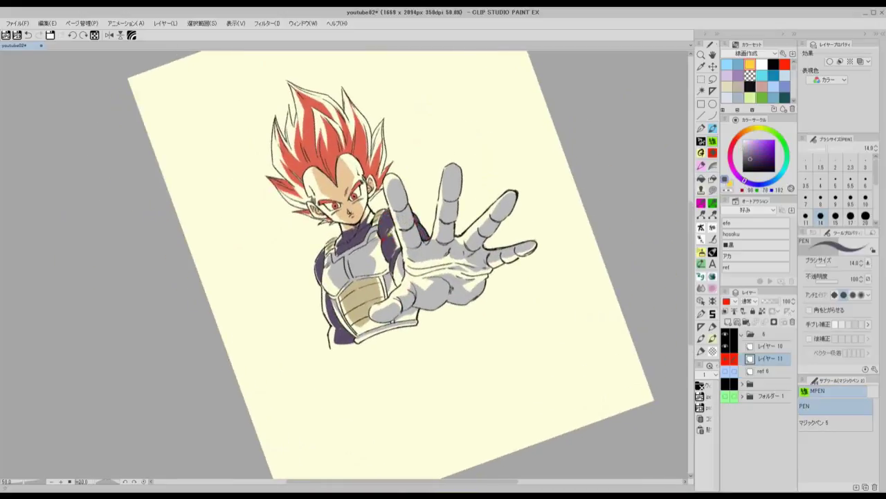
scroll(399, 201, up, 1)
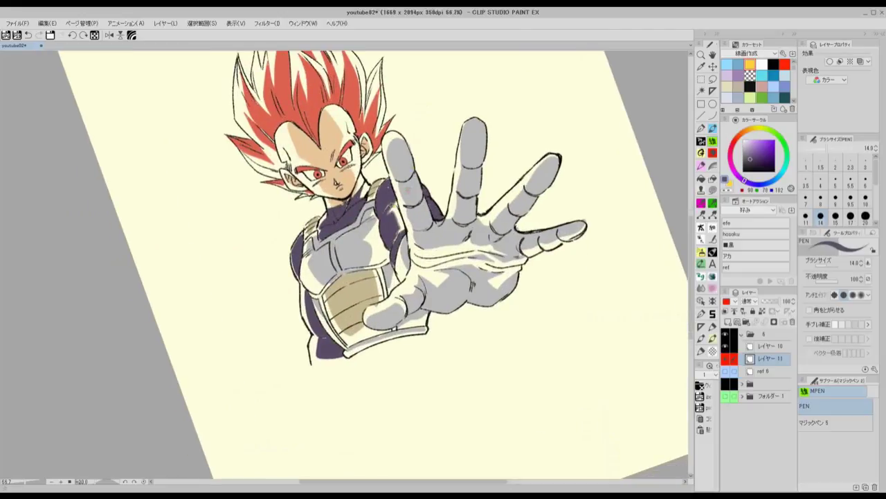
- Touch up the dark purple shading on the sleeve behind the raised fingers, trimming its edge with transparent colour
drag(390, 246, 395, 267)
key(c)
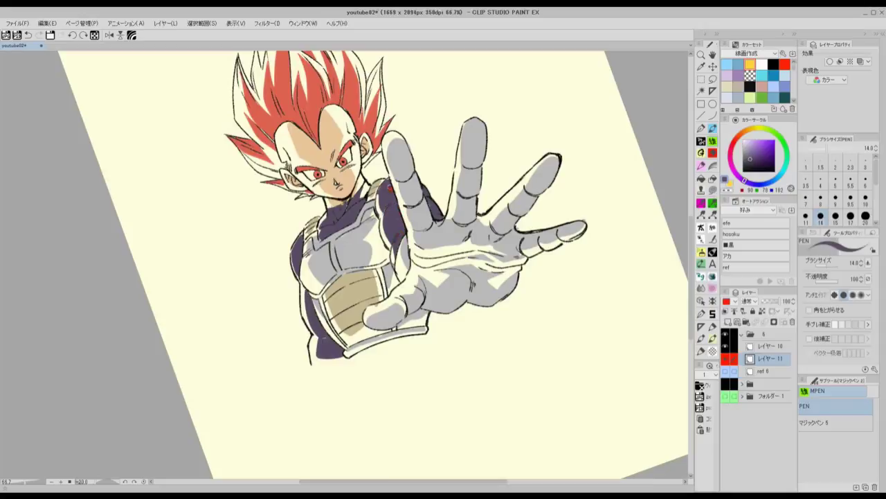
scroll(386, 191, down, 1)
drag(385, 198, 393, 214)
key(c)
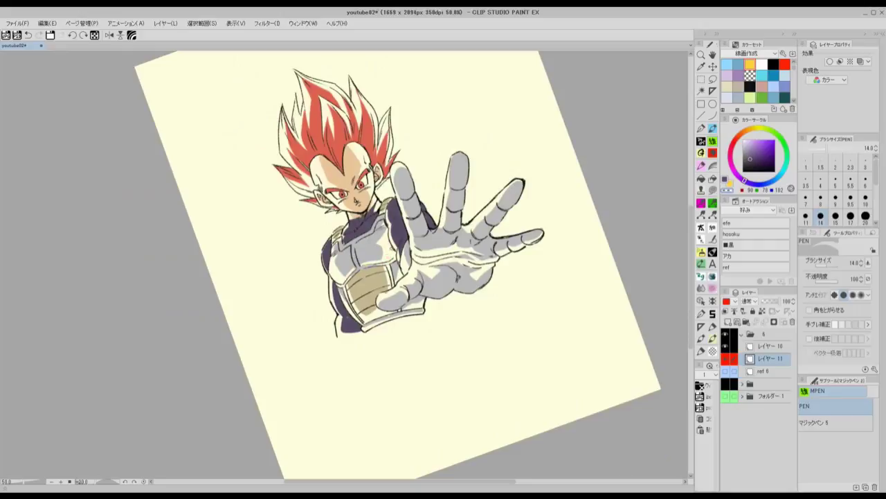
- Touch up the shading along the forehead with the tan sampled from the face
key(asciicircum)
scroll(345, 142, up, 2)
alt+click(363, 192)
drag(339, 190, 343, 205)
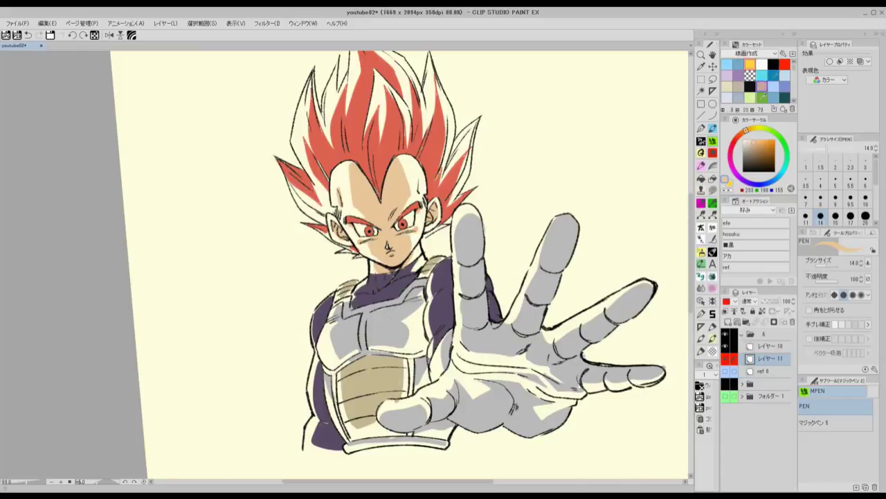
- Recolour both irises with a darker red using the fill tool, and return to the pen
click(784, 63)
click(768, 152)
click(701, 179)
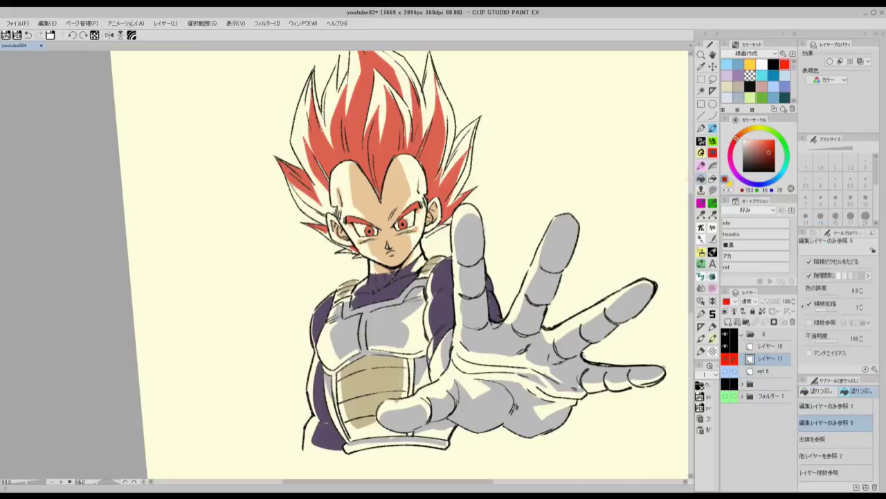
scroll(381, 221, down, 2)
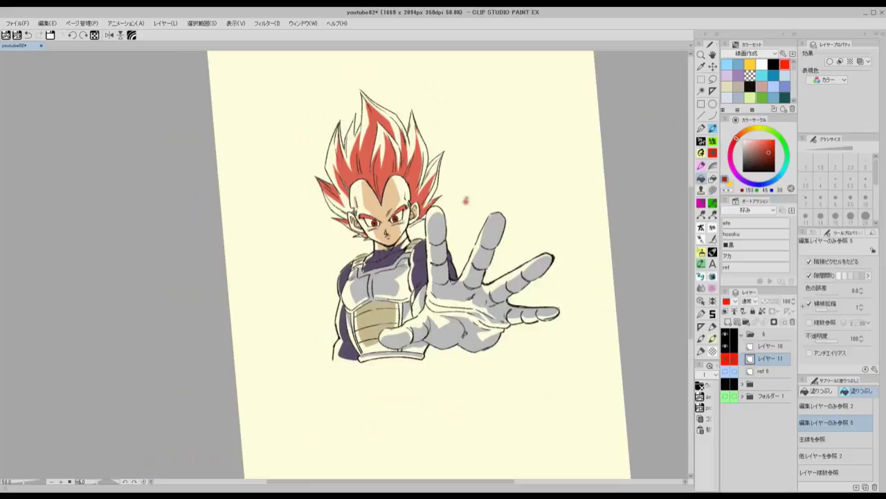
mouse_move(487, 220)
mouse_down()
mouse_move(494, 187)
mouse_move(483, 217)
mouse_up()
scroll(497, 148, up, 1)
key(p)
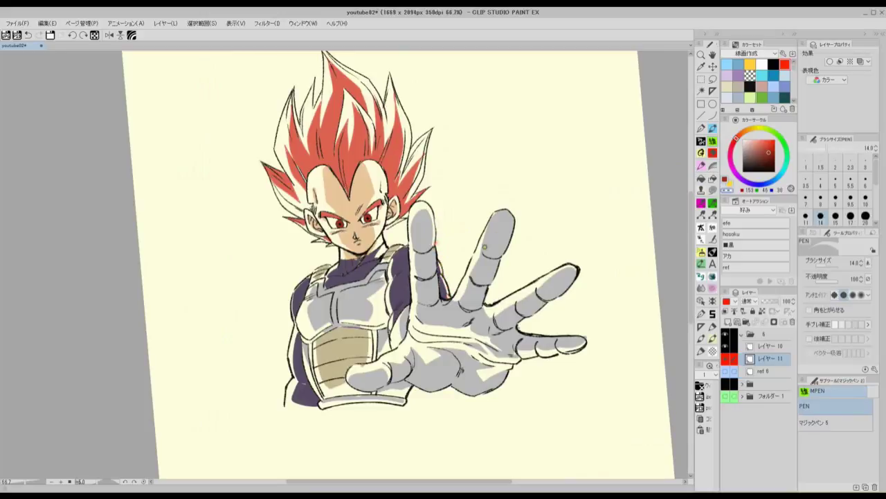
drag(533, 242, 478, 184)
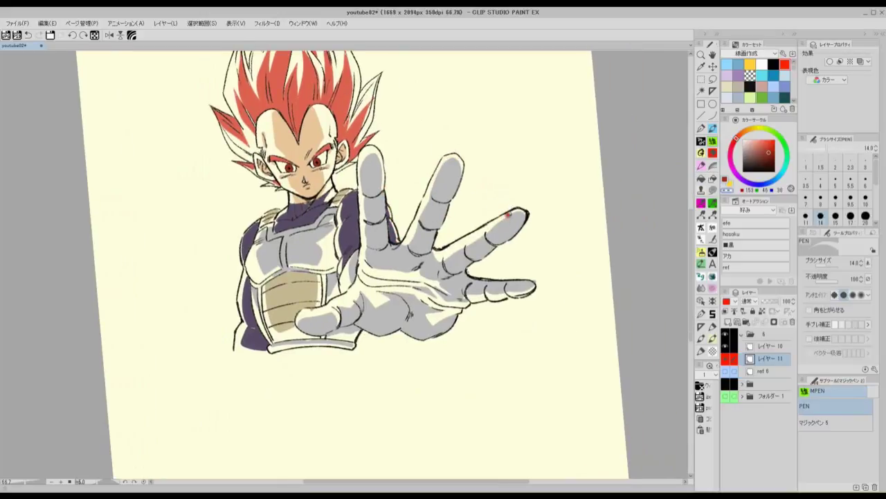
drag(477, 205, 535, 213)
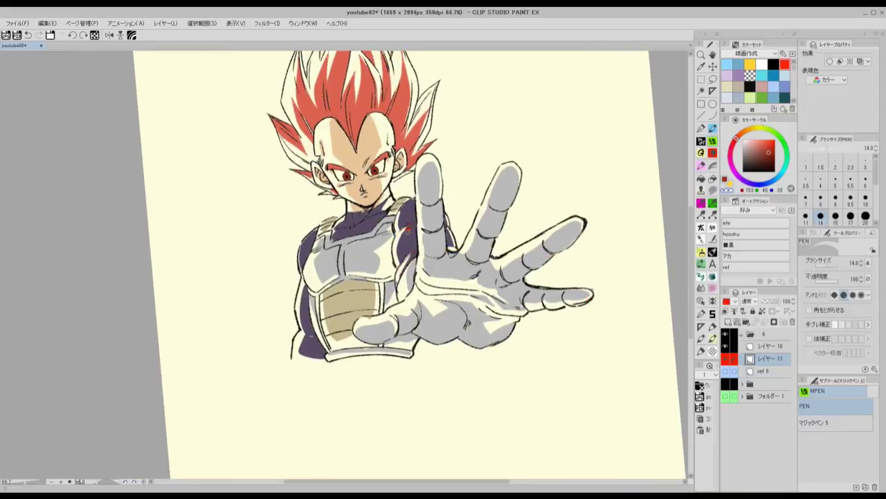
drag(420, 240, 452, 258)
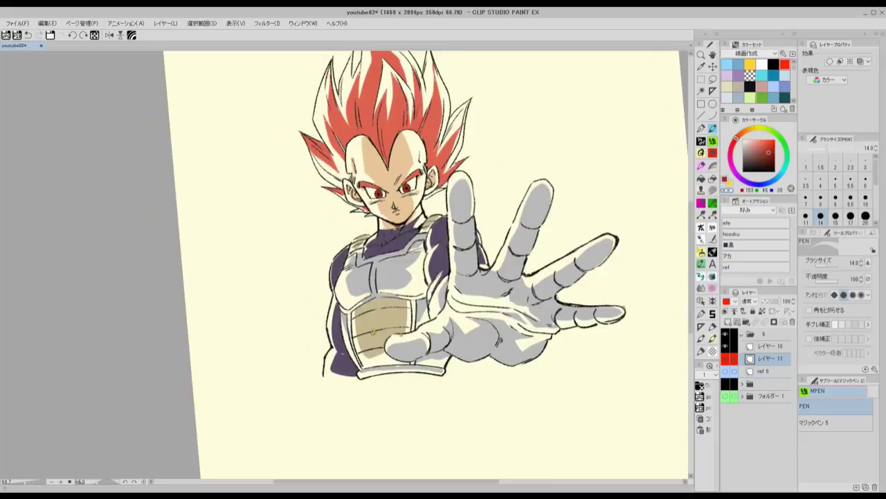
drag(398, 333, 375, 307)
scroll(376, 309, down, 1)
drag(487, 196, 472, 212)
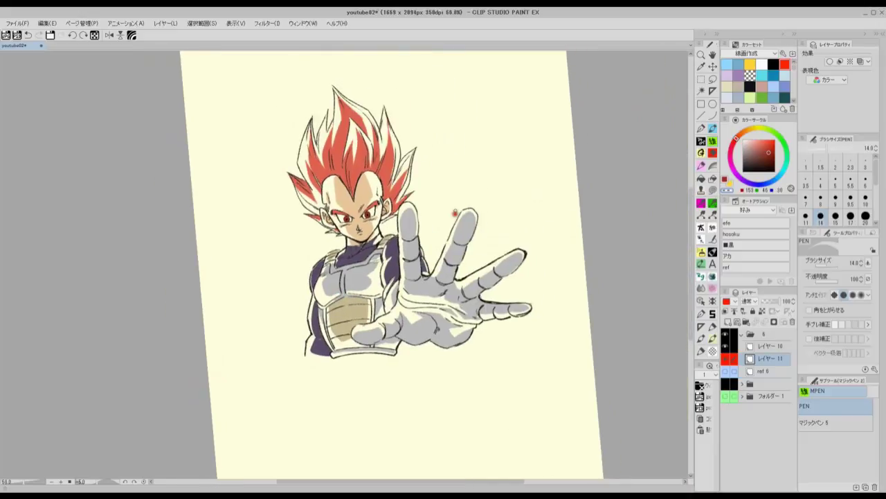
- Add red shading to the hair spikes beside the ear with the red sampled from the hair
scroll(333, 187, up, 1)
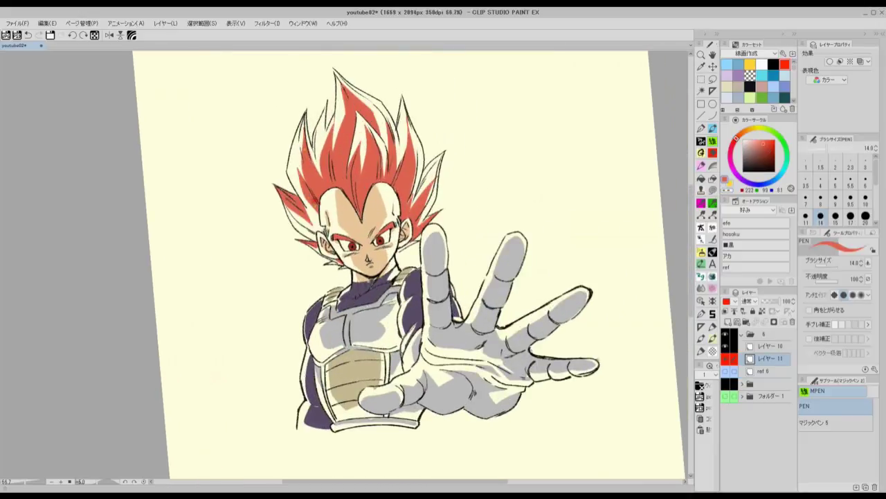
drag(315, 207, 323, 228)
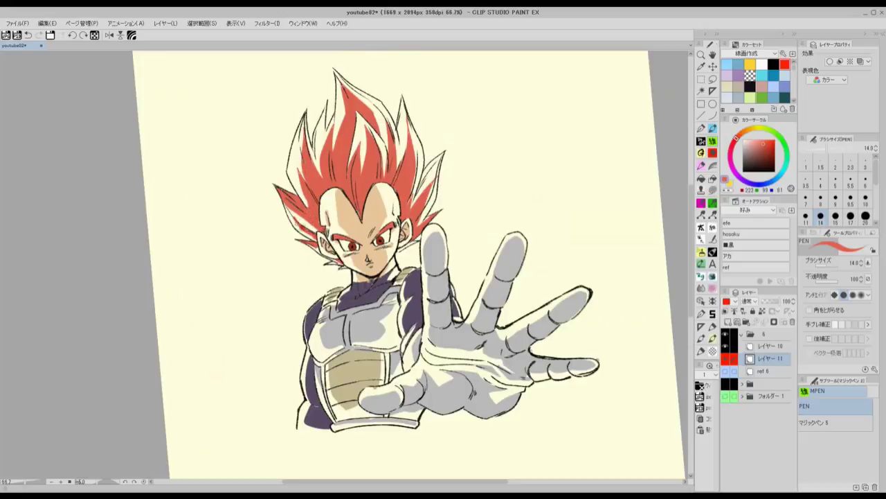
scroll(292, 217, down, 1)
key(ctrl+s)
- Touch up the palm's shadow with the grey sampled from the glove, and save the file
alt+click(417, 301)
drag(417, 324, 394, 319)
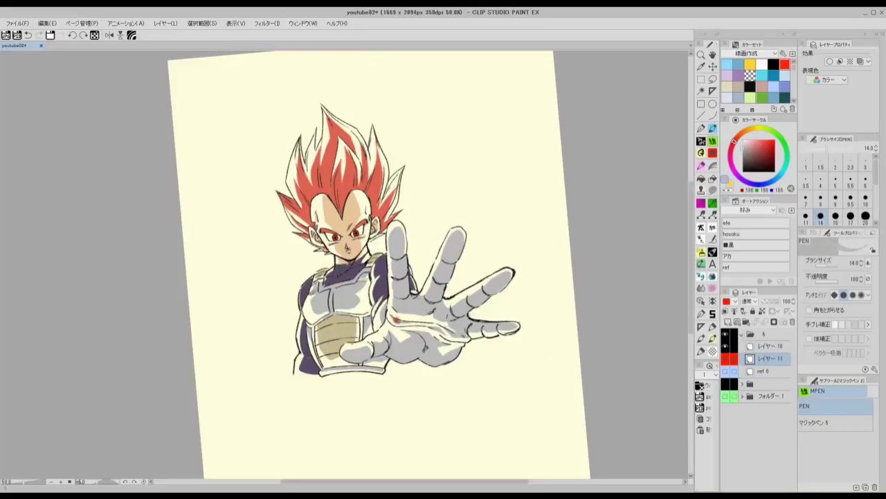
key(ctrl+s)
- Handwrite the artist's signature in black above the shoulder on レイヤー 10 with the リアル鉛筆 pencil at size 7, and save the file
scroll(412, 314, up, 1)
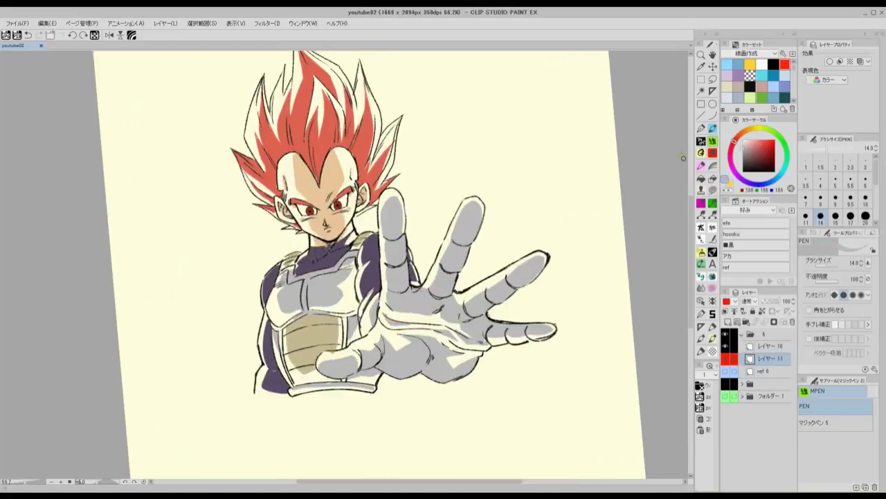
click(700, 165)
click(759, 346)
scroll(457, 194, up, 1)
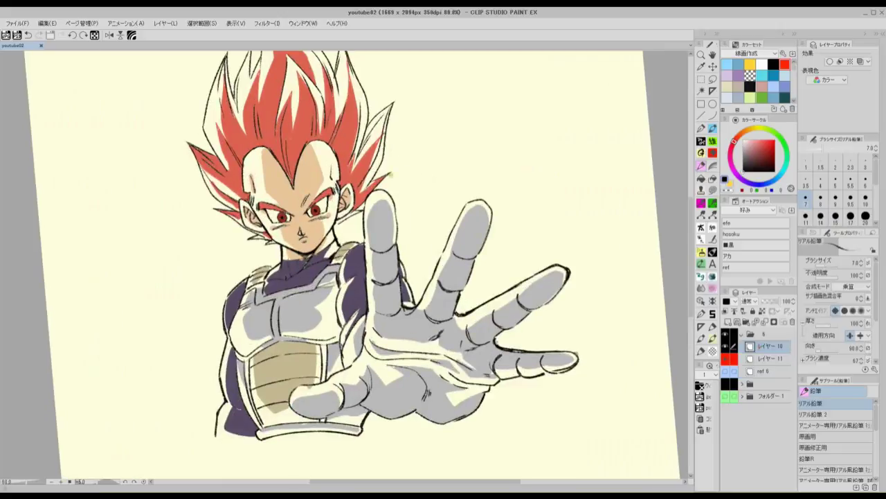
drag(387, 181, 504, 183)
mouse_move(328, 250)
mouse_down()
mouse_move(337, 276)
mouse_move(340, 256)
mouse_move(342, 264)
mouse_move(352, 253)
mouse_move(346, 280)
mouse_up()
mouse_move(362, 251)
mouse_down()
mouse_move(363, 260)
mouse_move(377, 244)
mouse_move(388, 251)
mouse_up()
drag(416, 214, 329, 246)
scroll(329, 246, down, 1)
key(ctrl+plus)
key(ctrl+plus)
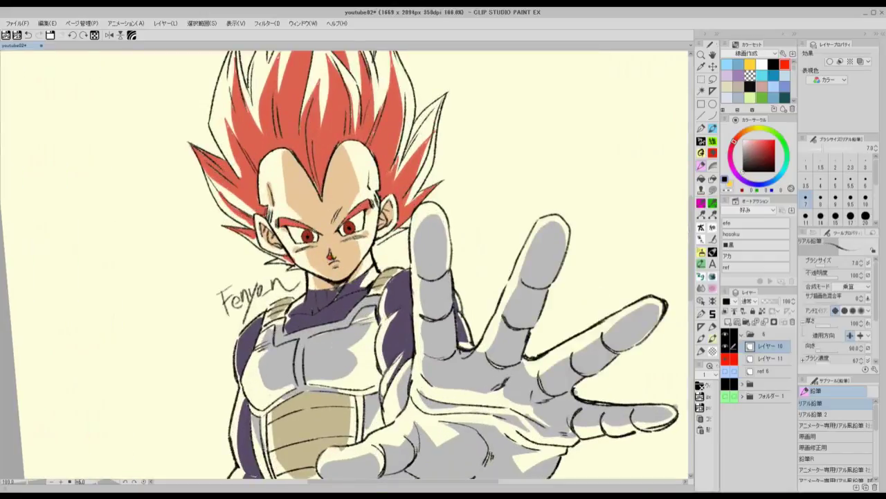
key(ctrl+minus)
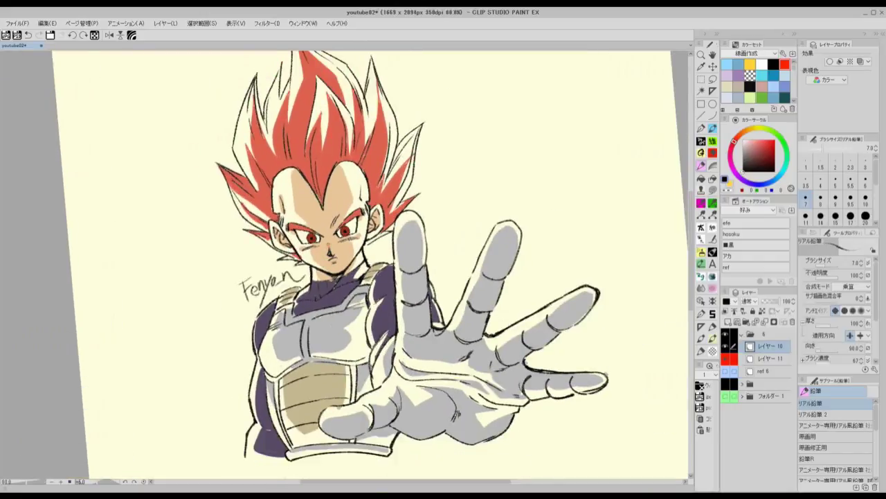
key(ctrl+s)
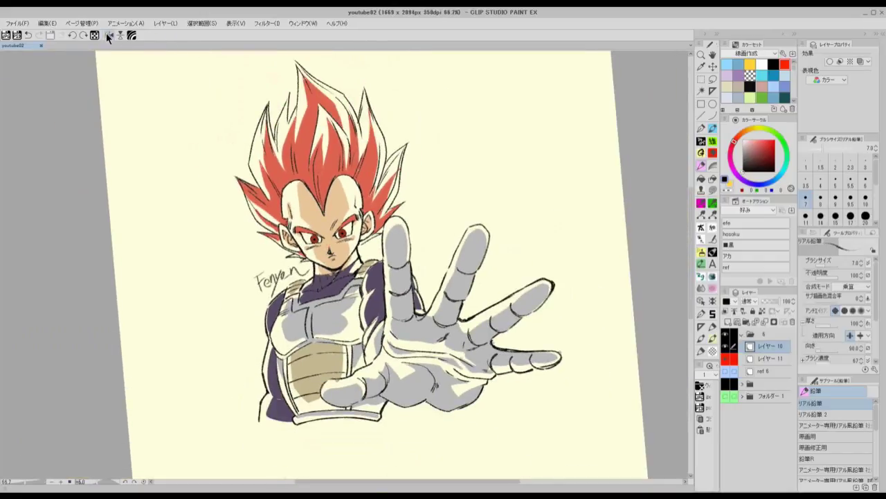
- Reset the canvas rotation so that the illustration stands upright
click(108, 35)
click(95, 35)
drag(262, 129, 297, 167)
scroll(297, 167, up, 1)
drag(477, 234, 473, 223)
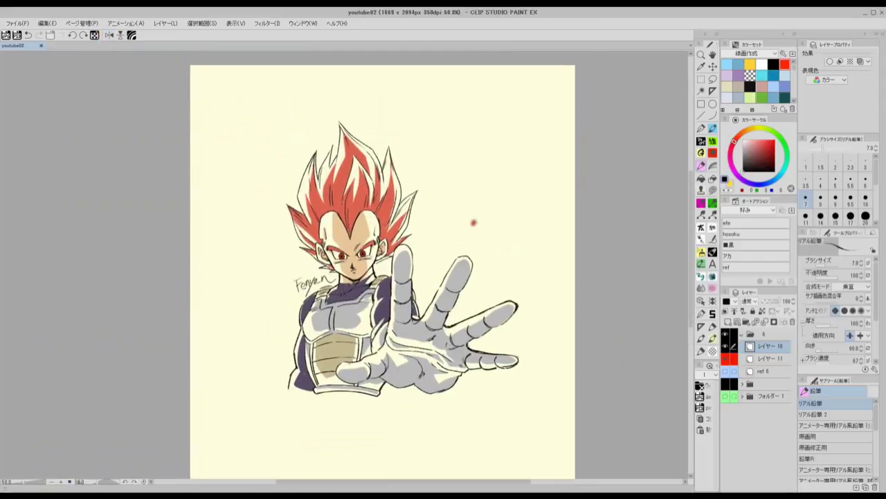
click(713, 205)
click(713, 228)
click(714, 252)
click(713, 276)
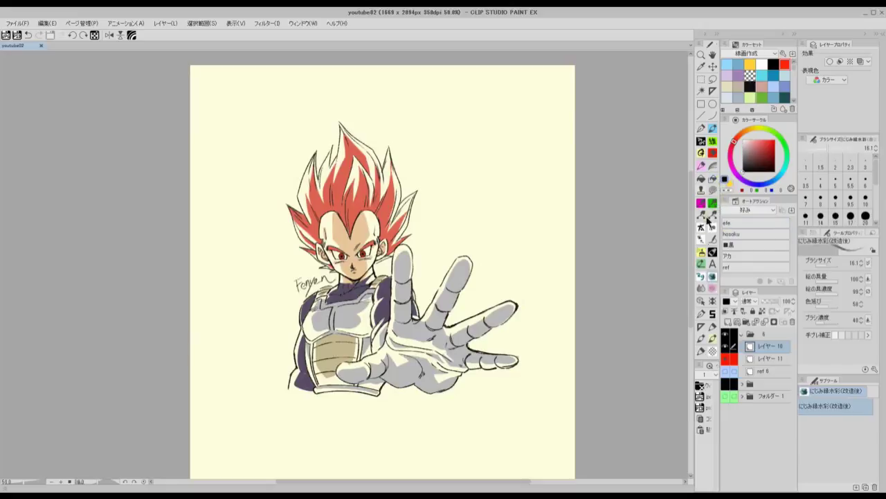
- Add a raster layer directly above レイヤー 11 and choose a muted red drawing colour for the gradient tool
click(764, 356)
click(729, 321)
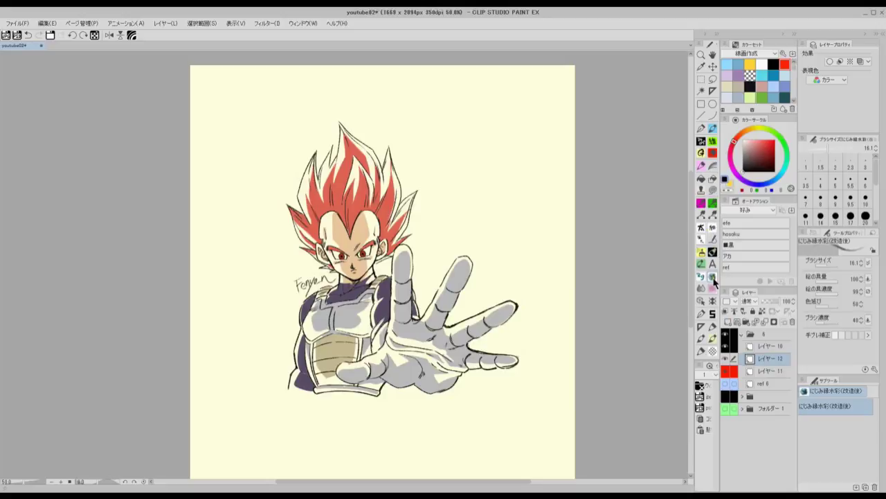
click(713, 167)
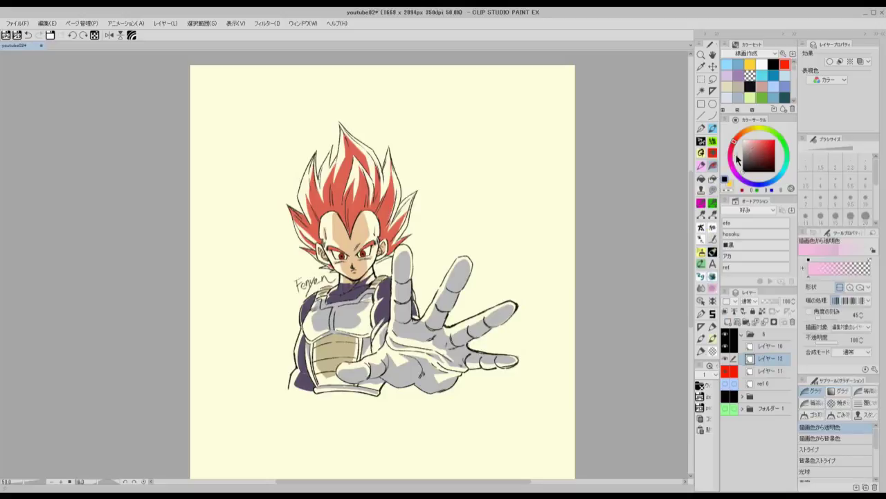
click(761, 147)
- Try a pink-to-transparent gradient over the illustration in two different directions, undoing each one
drag(369, 387, 359, 223)
key(ctrl+z)
drag(339, 172, 423, 400)
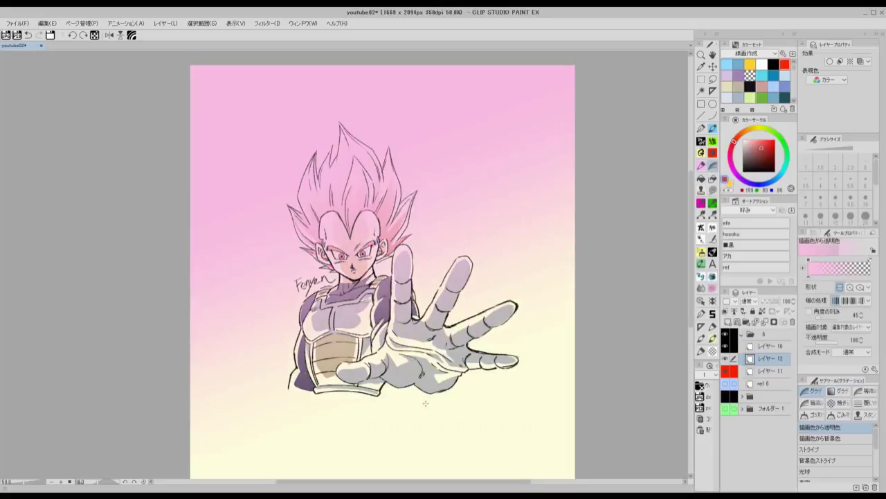
key(ctrl+z)
- Fill the new layer with a diagonal red-to-yellow gradient using 描画色から背景色, and clip it to the shading layer below
click(812, 449)
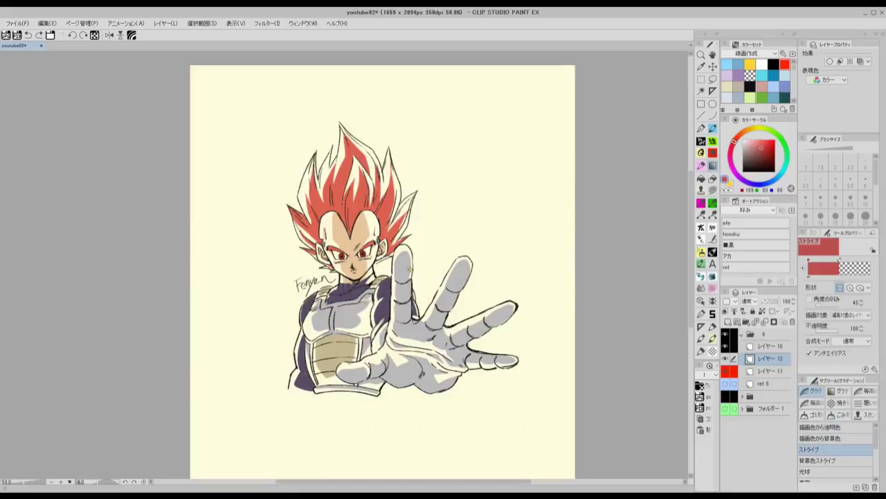
click(824, 438)
drag(392, 294, 443, 381)
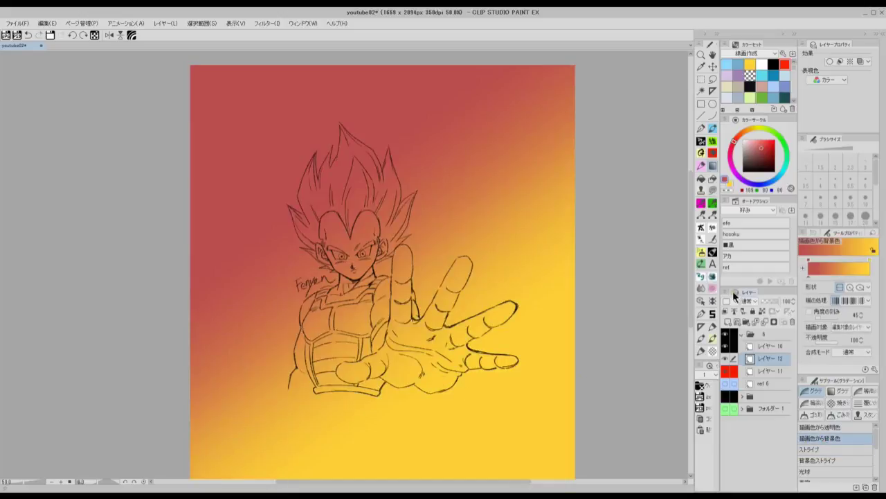
click(726, 311)
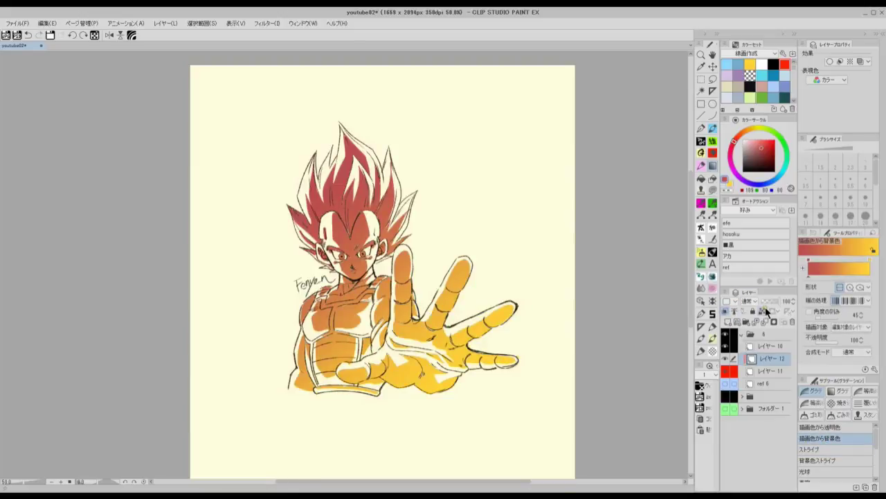
- Set the gradient layer's blending mode to 加算 and lower its opacity to 21%
click(748, 302)
click(762, 147)
drag(781, 301, 766, 303)
key(ctrl+minus)
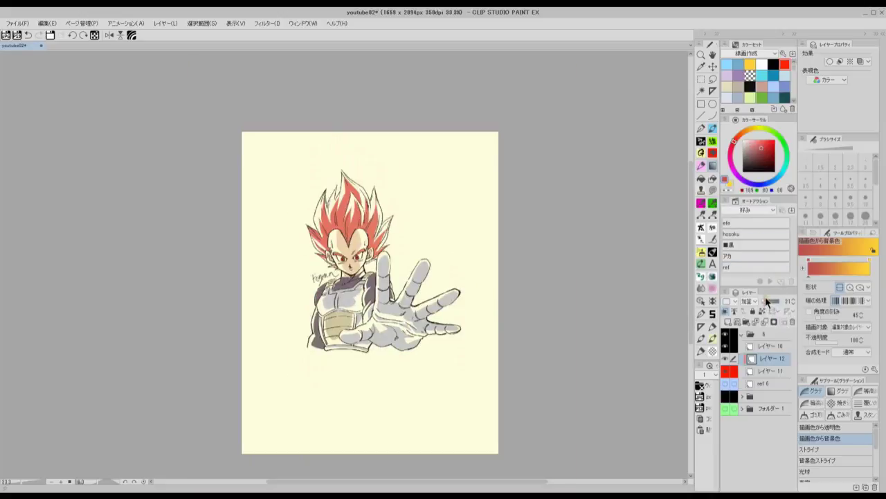
drag(472, 243, 494, 242)
scroll(508, 220, up, 1)
drag(510, 273, 568, 259)
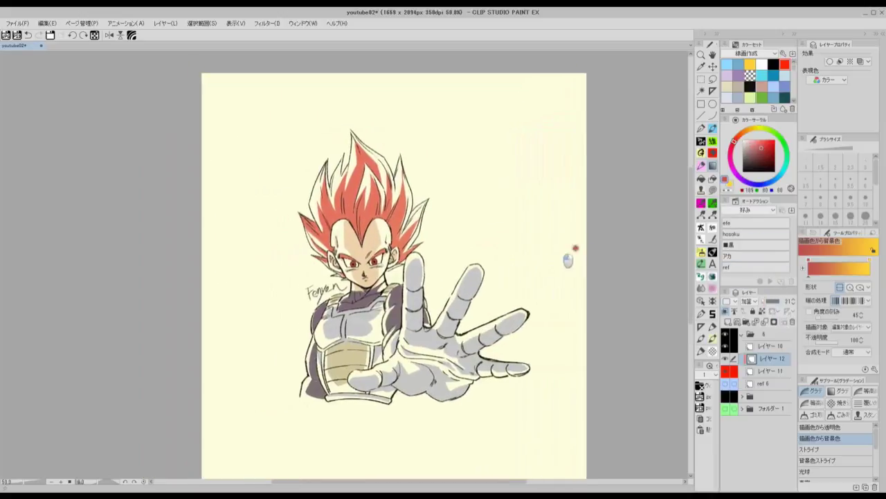
scroll(600, 214, up, 1)
drag(492, 251, 599, 225)
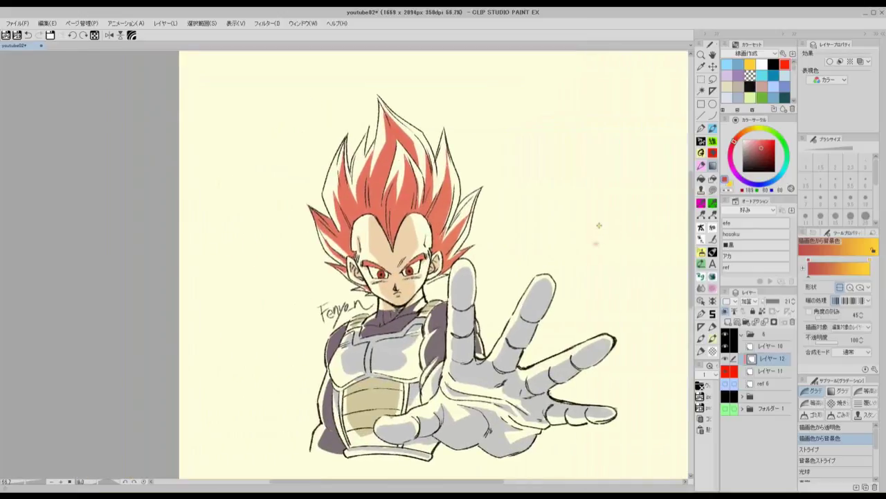
scroll(599, 225, down, 1)
- Redraw the clipped gradient with a dark red drawing colour and a pink background colour
click(775, 150)
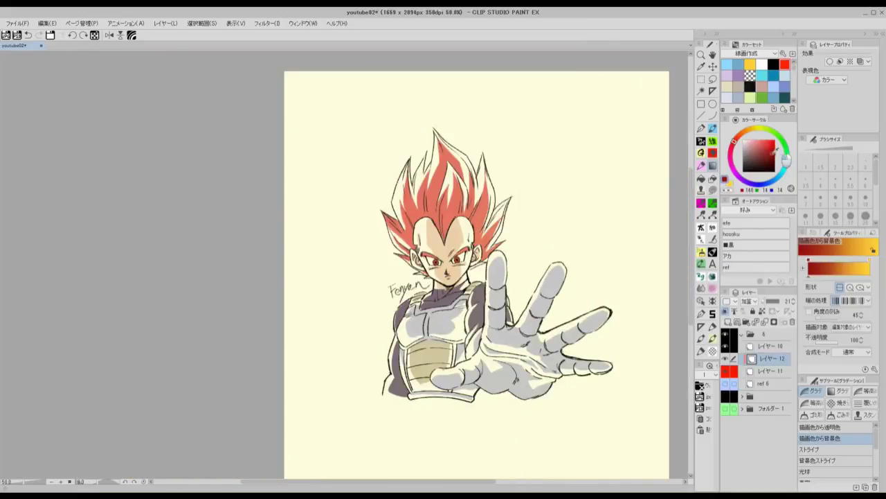
click(730, 184)
click(756, 156)
click(732, 150)
click(765, 141)
drag(404, 266, 401, 264)
drag(590, 290, 542, 272)
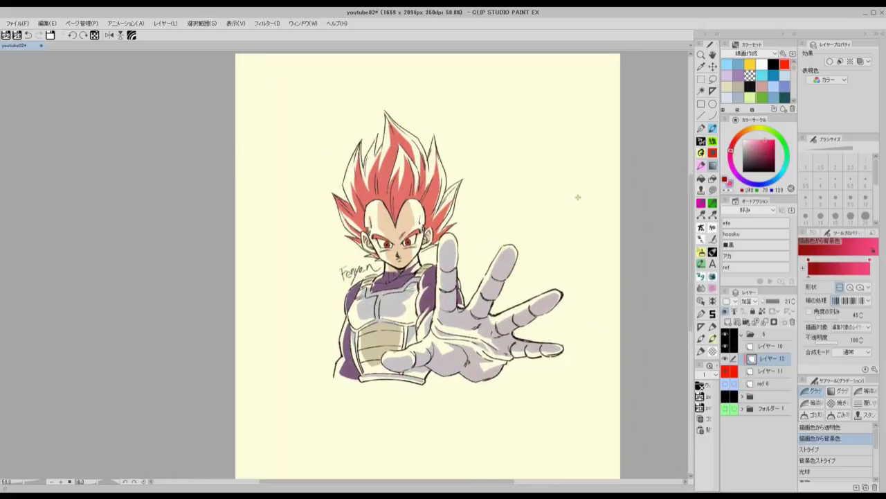
drag(515, 185, 501, 228)
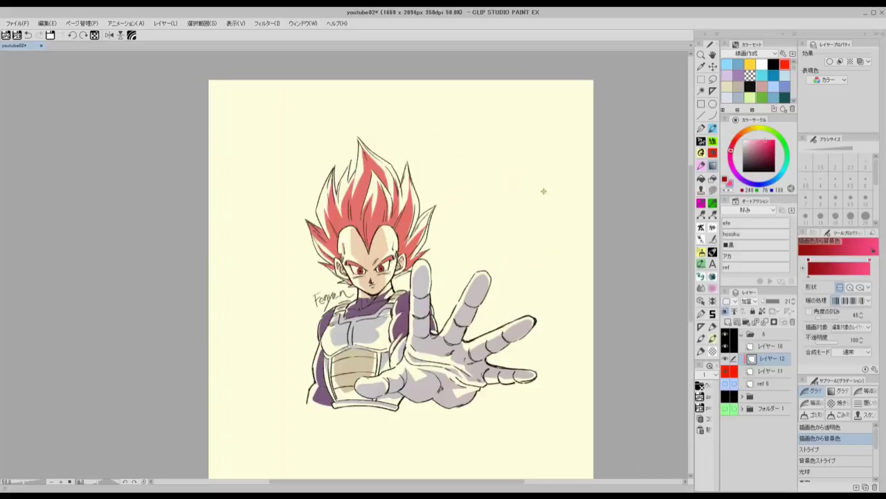